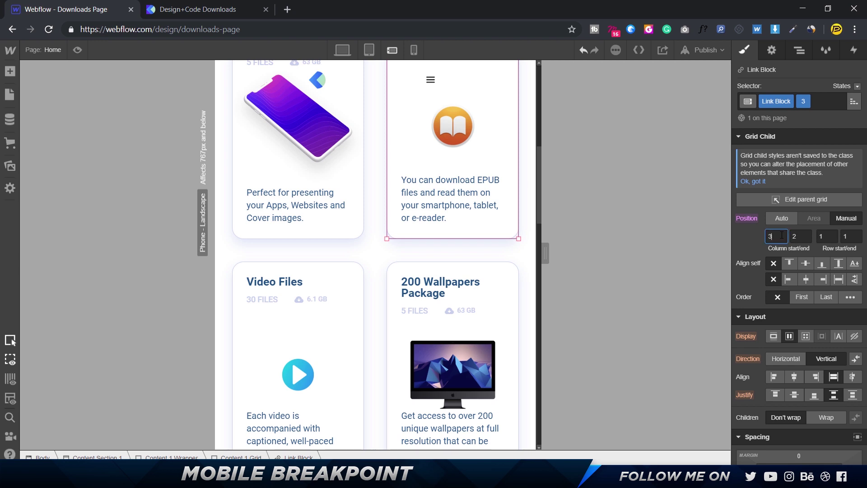
Step: Place the ePub Files card manually in the grid with column start/end 1 and row start/end 3
{"action": "key", "text": "Tab"}
{"action": "type", "text": "3"}
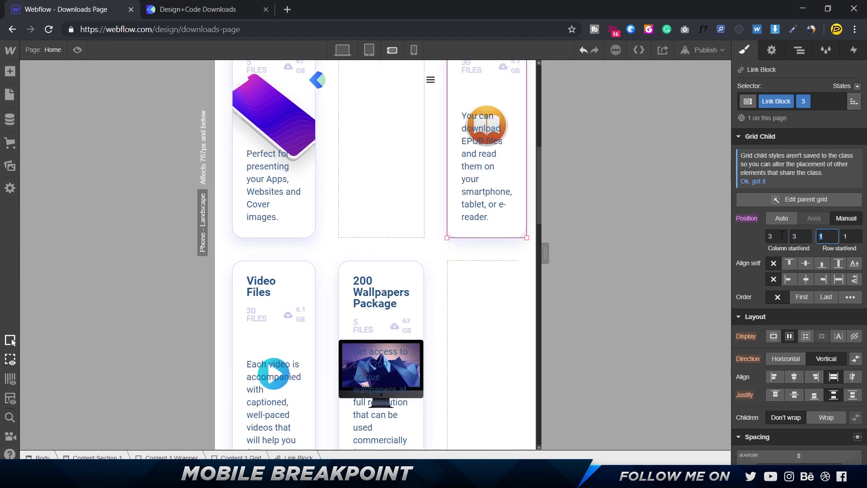
{"action": "type", "text": "1"}
{"action": "key", "text": "Tab"}
{"action": "type", "text": "1"}
{"action": "key", "text": "Tab"}
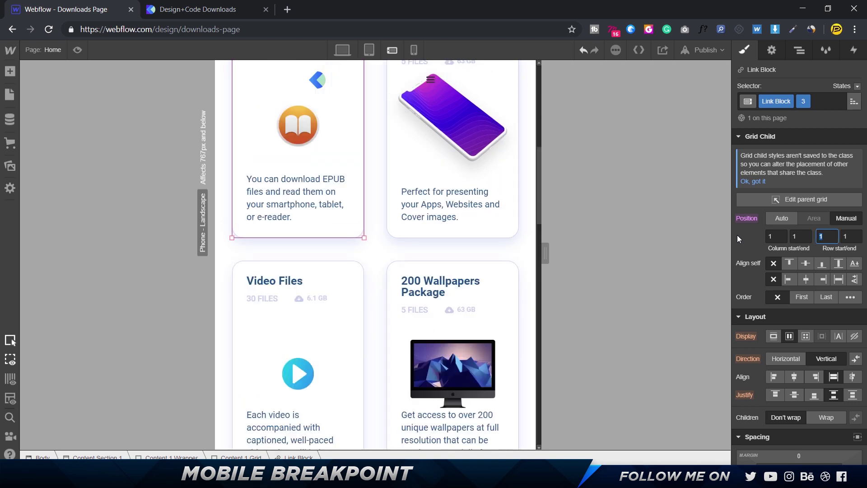
{"action": "type", "text": "3"}
{"action": "key", "text": "Tab"}
{"action": "type", "text": "3"}
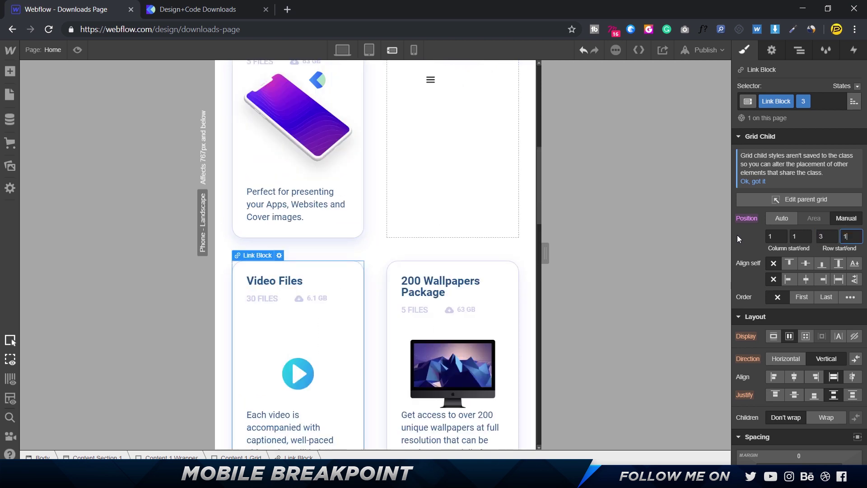
Step: Place the 200 Wallpapers Package card manually in the grid with column start/end 1 and row start/end 4
{"action": "left_click", "coordinate": [509, 286]}
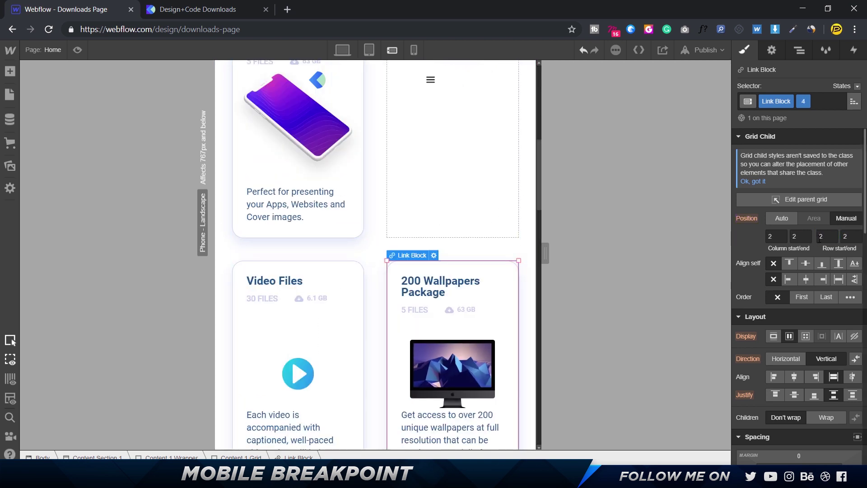
{"action": "left_click", "coordinate": [782, 235]}
{"action": "type", "text": "1"}
{"action": "key", "text": "Tab"}
{"action": "type", "text": "1"}
{"action": "key", "text": "Tab"}
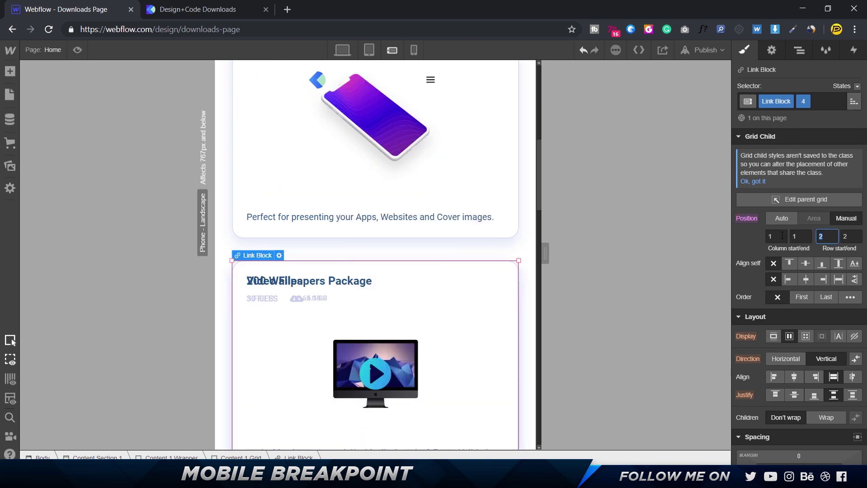
{"action": "type", "text": "4"}
{"action": "key", "text": "Tab"}
{"action": "type", "text": "4"}
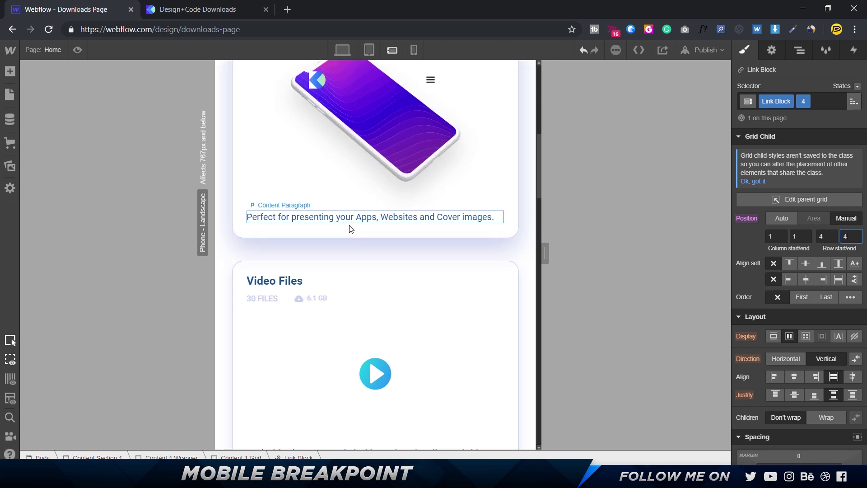
Step: Set the height of the Link Block class shared by the Popular Collections cards to 250 px
{"action": "scroll", "coordinate": [348, 238], "scroll_direction": "down", "scroll_amount": 7}
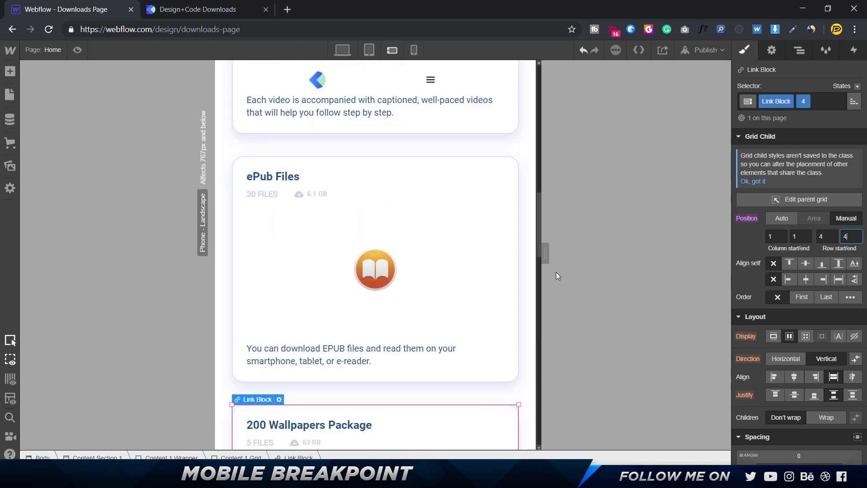
{"action": "scroll", "coordinate": [396, 274], "scroll_direction": "down", "scroll_amount": 5}
{"action": "scroll", "coordinate": [396, 275], "scroll_direction": "up", "scroll_amount": 5}
{"action": "scroll", "coordinate": [395, 275], "scroll_direction": "up", "scroll_amount": 8}
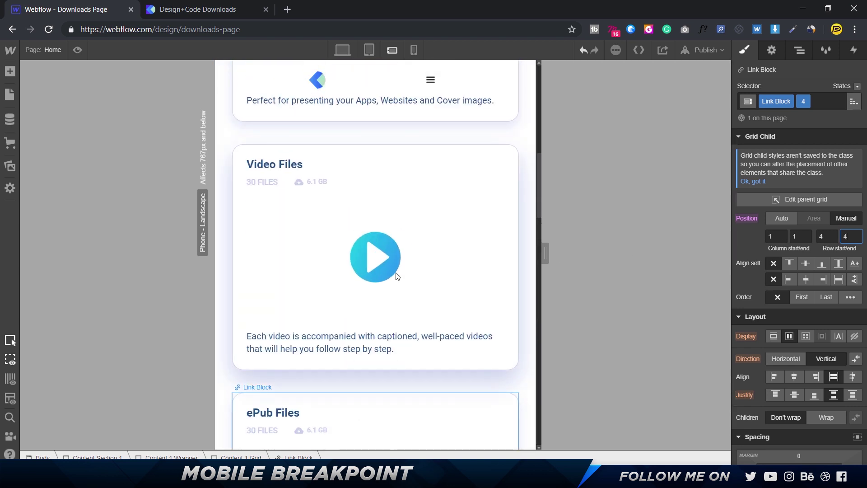
{"action": "left_click", "coordinate": [476, 221]}
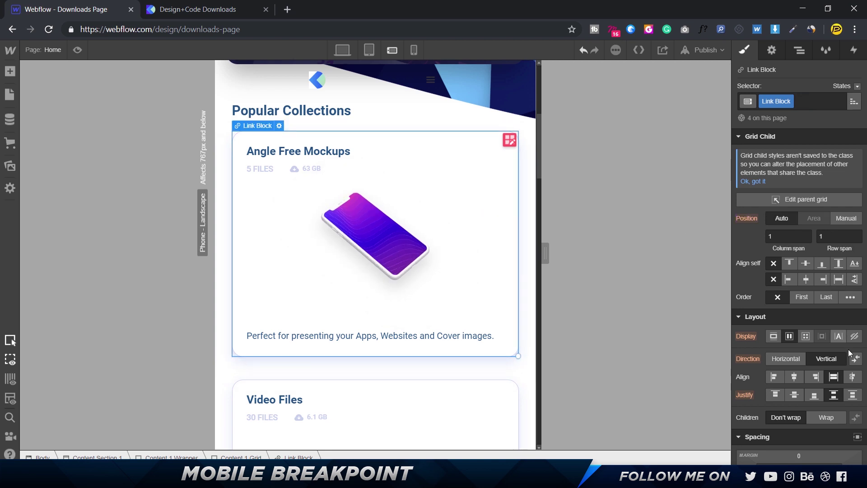
{"action": "scroll", "coordinate": [845, 190], "scroll_direction": "down", "scroll_amount": 8}
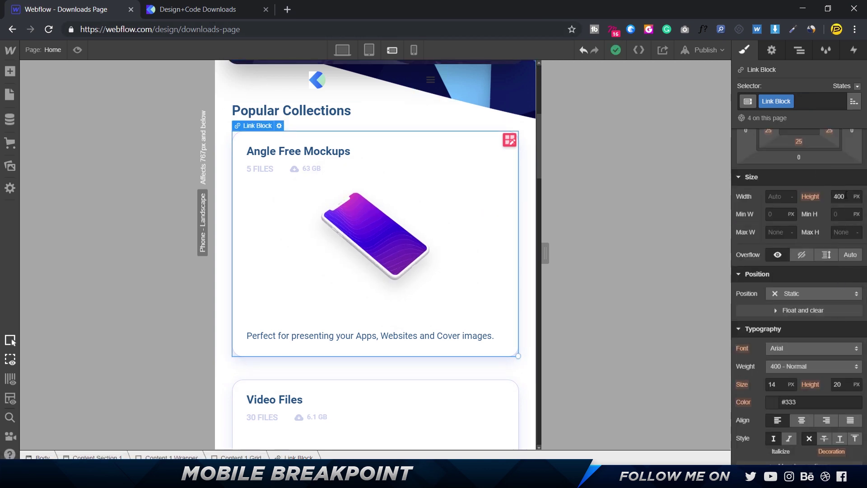
{"action": "left_click", "coordinate": [839, 197]}
{"action": "type", "text": "250"}
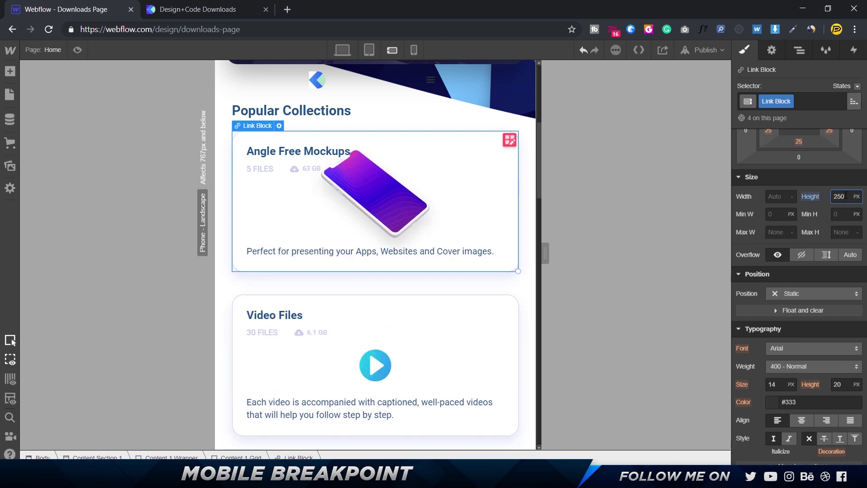
{"action": "scroll", "coordinate": [387, 354], "scroll_direction": "down", "scroll_amount": 3}
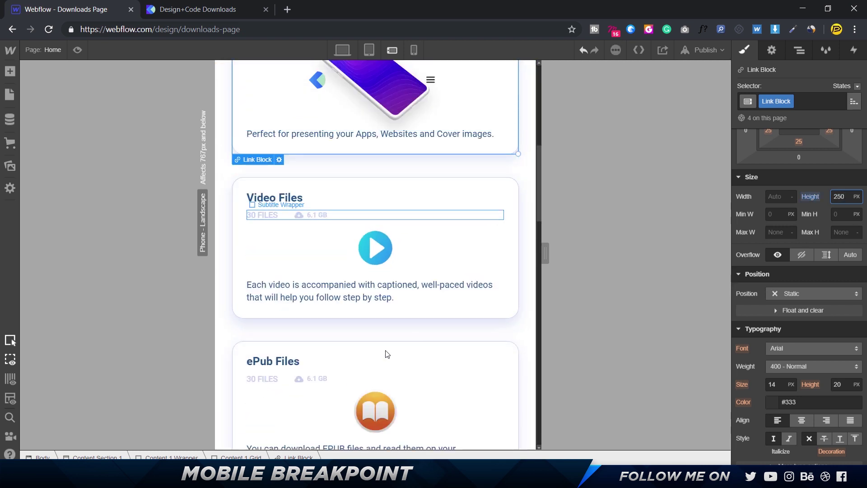
{"action": "scroll", "coordinate": [387, 354], "scroll_direction": "up", "scroll_amount": 5}
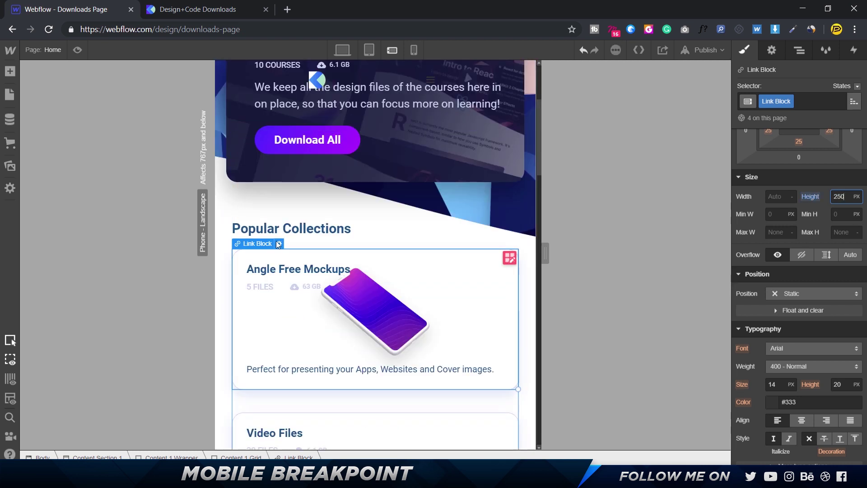
Step: Set the left and right padding of Content Section 1 to 20 px each
{"action": "left_click", "coordinate": [226, 269]}
{"action": "scroll", "coordinate": [795, 232], "scroll_direction": "up", "scroll_amount": 5}
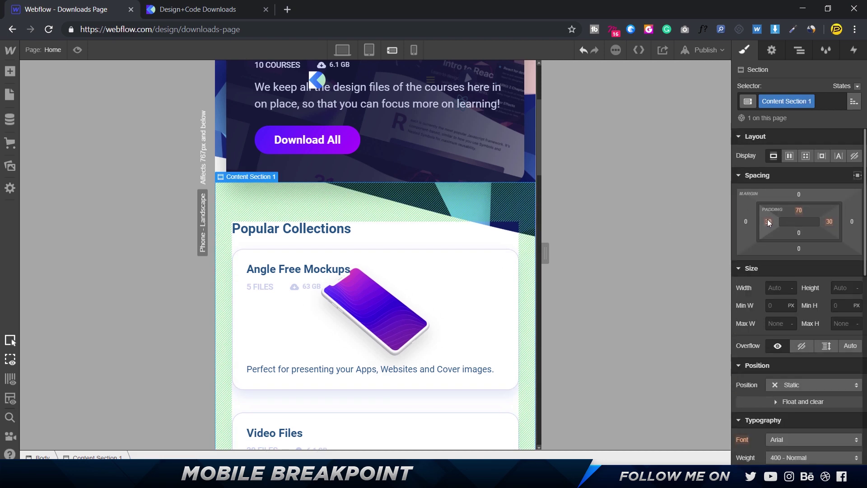
{"action": "left_click", "coordinate": [766, 220]}
{"action": "type", "text": "20"}
{"action": "key", "text": "Return"}
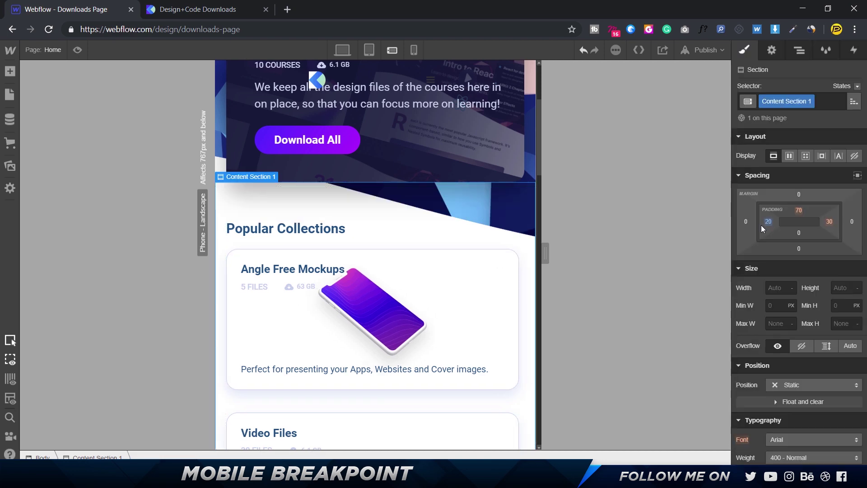
{"action": "left_click", "coordinate": [829, 222]}
{"action": "type", "text": "20"}
{"action": "key", "text": "Return"}
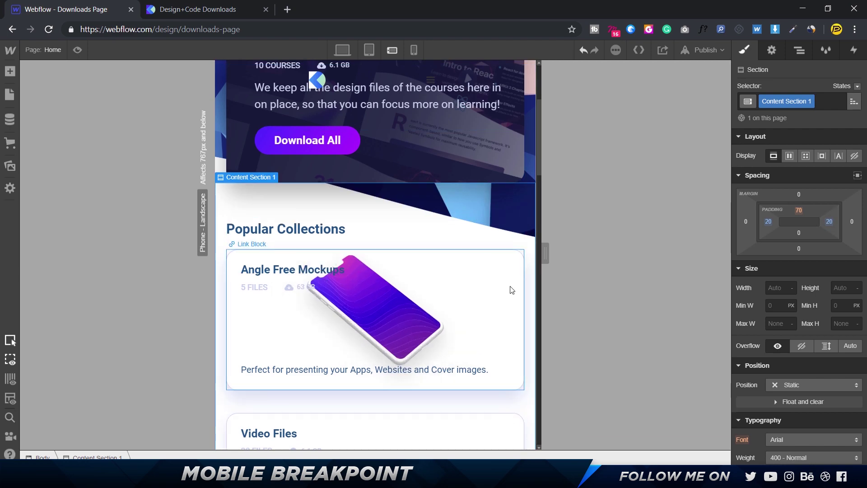
Step: Narrow the preview canvas and check how the Popular Collections cards fit the smaller phone width
{"action": "left_click_drag", "start_coordinate": [545, 247], "coordinate": [519, 248]}
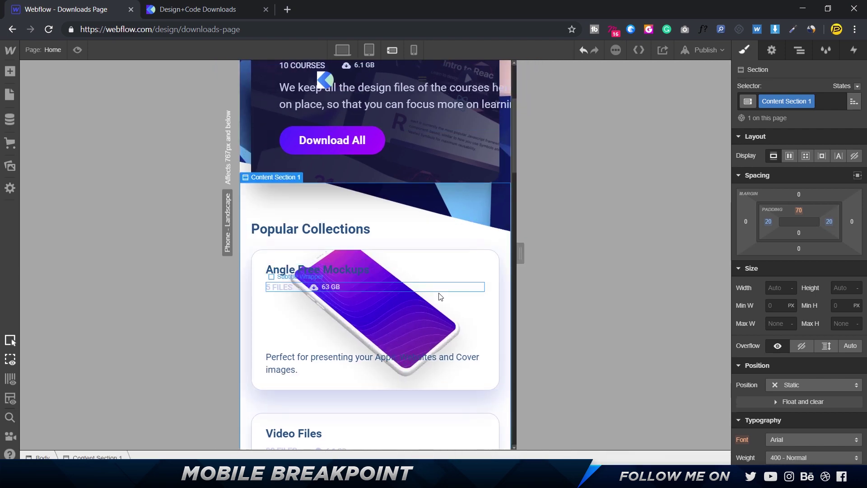
{"action": "scroll", "coordinate": [632, 237], "scroll_direction": "down", "scroll_amount": 5}
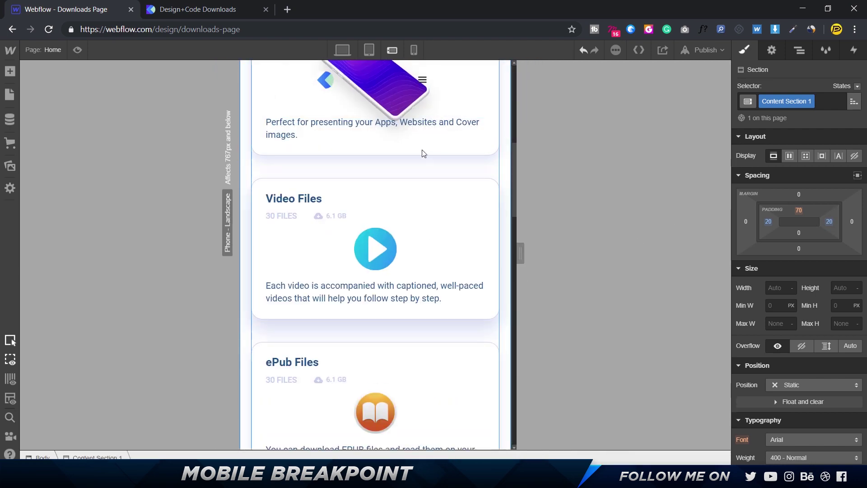
{"action": "scroll", "coordinate": [437, 132], "scroll_direction": "up", "scroll_amount": 5}
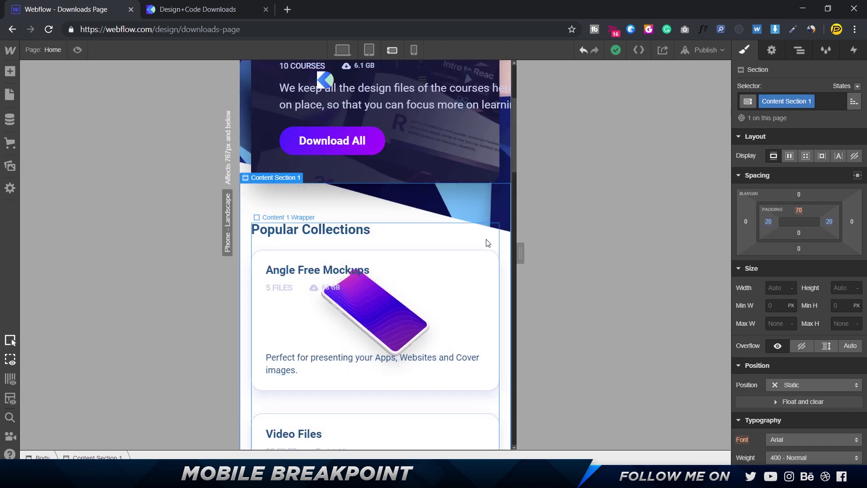
Step: Set the row gap of Content 1 Grid to 20 px and finish editing the grid
{"action": "left_click", "coordinate": [498, 242]}
{"action": "left_click", "coordinate": [483, 310]}
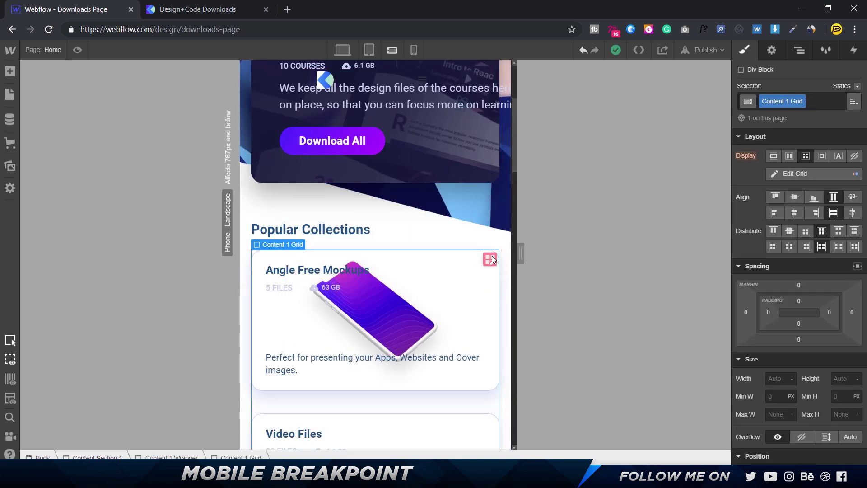
{"action": "left_click", "coordinate": [490, 258]}
{"action": "scroll", "coordinate": [354, 350], "scroll_direction": "down", "scroll_amount": 3}
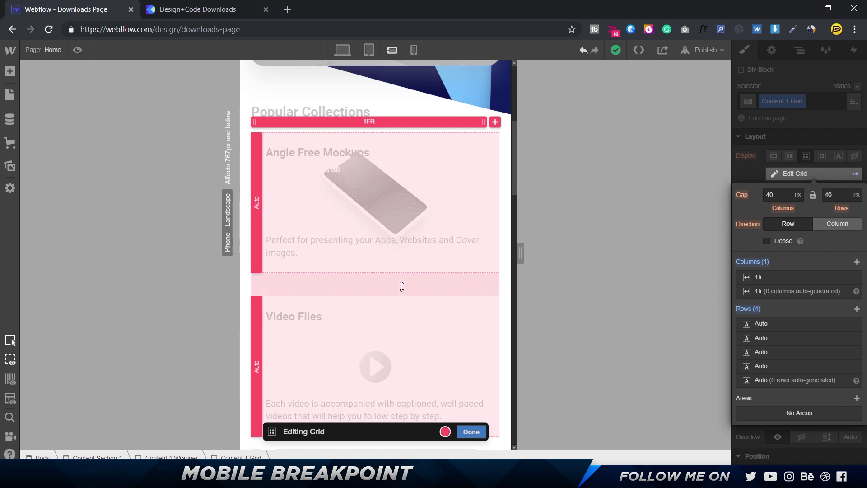
{"action": "left_click_drag", "start_coordinate": [402, 286], "coordinate": [402, 279]}
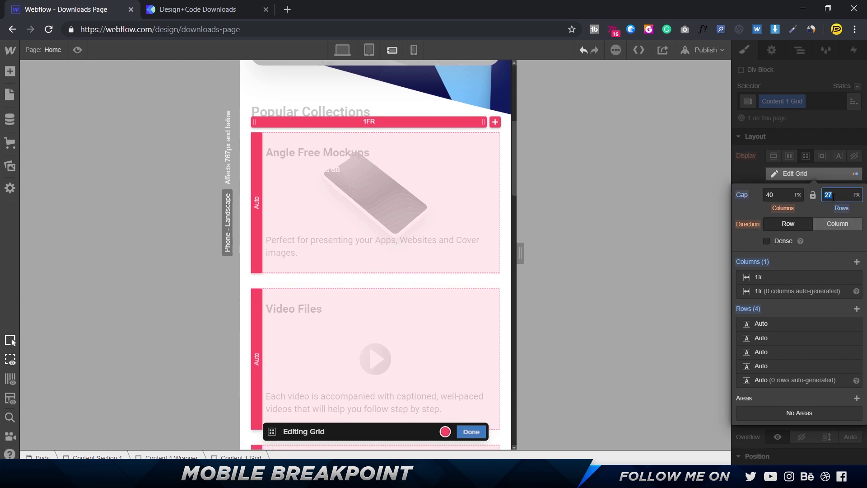
{"action": "type", "text": "0"}
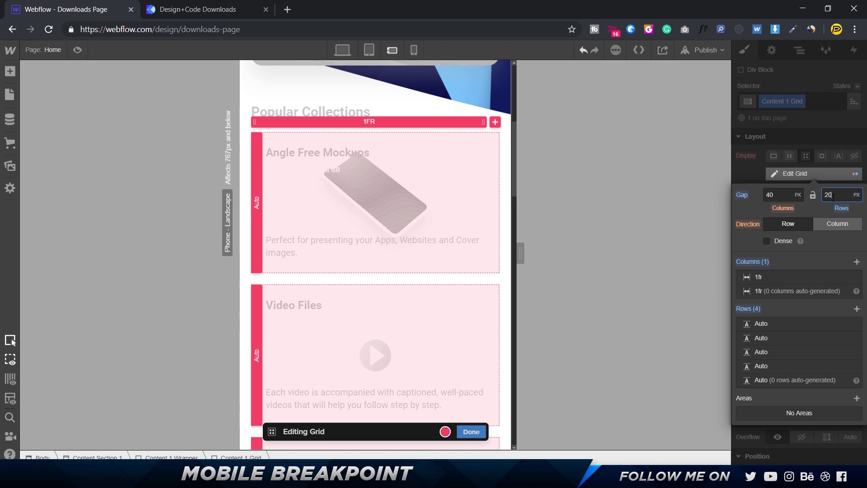
{"action": "left_click", "coordinate": [480, 434]}
Step: Set the left and right padding of Content Section 2, which holds Top Downloads, to 20 px each
{"action": "scroll", "coordinate": [464, 190], "scroll_direction": "down", "scroll_amount": 3}
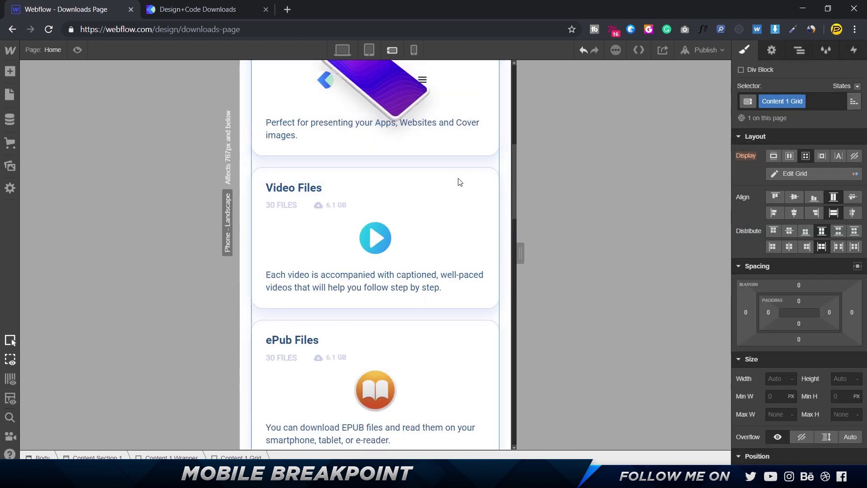
{"action": "scroll", "coordinate": [459, 182], "scroll_direction": "down", "scroll_amount": 5}
{"action": "scroll", "coordinate": [410, 228], "scroll_direction": "down", "scroll_amount": 5}
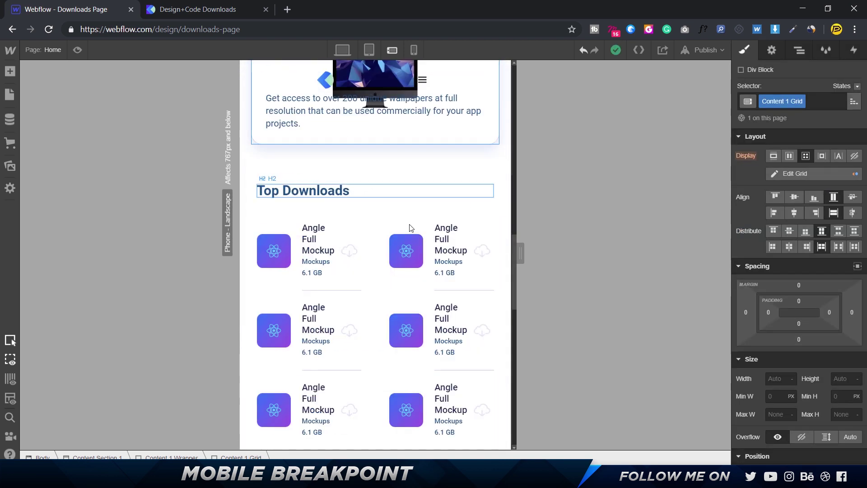
{"action": "left_click", "coordinate": [389, 203]}
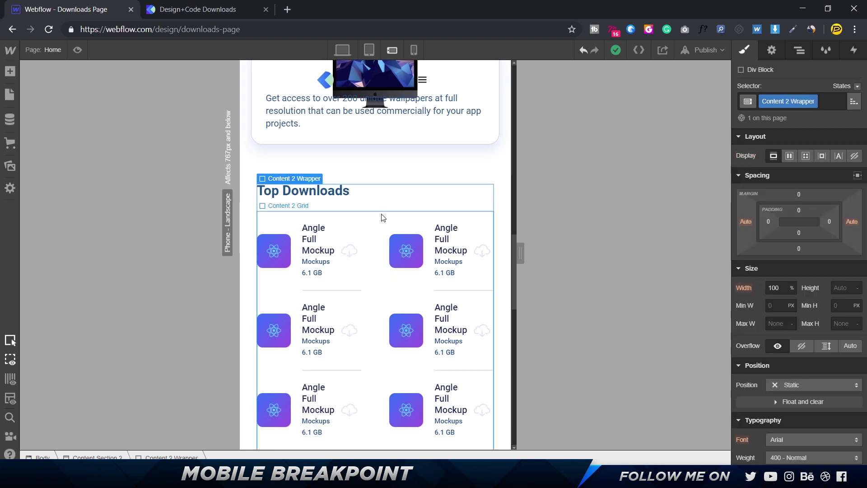
{"action": "scroll", "coordinate": [382, 219], "scroll_direction": "down", "scroll_amount": 3}
{"action": "scroll", "coordinate": [382, 219], "scroll_direction": "up", "scroll_amount": 3}
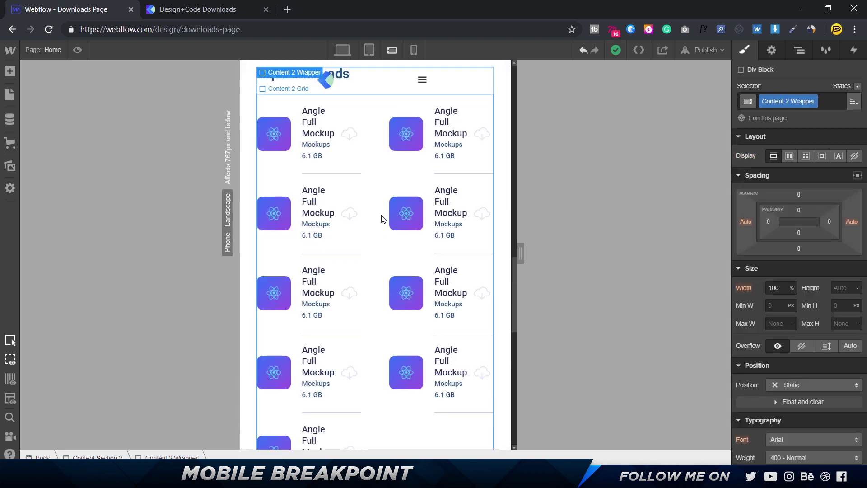
{"action": "left_click", "coordinate": [376, 238]}
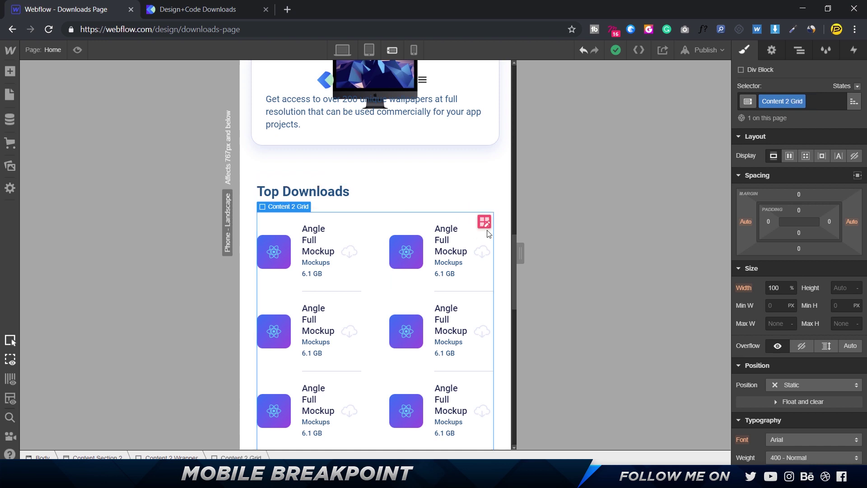
{"action": "left_click", "coordinate": [419, 177]}
{"action": "left_click", "coordinate": [766, 221]}
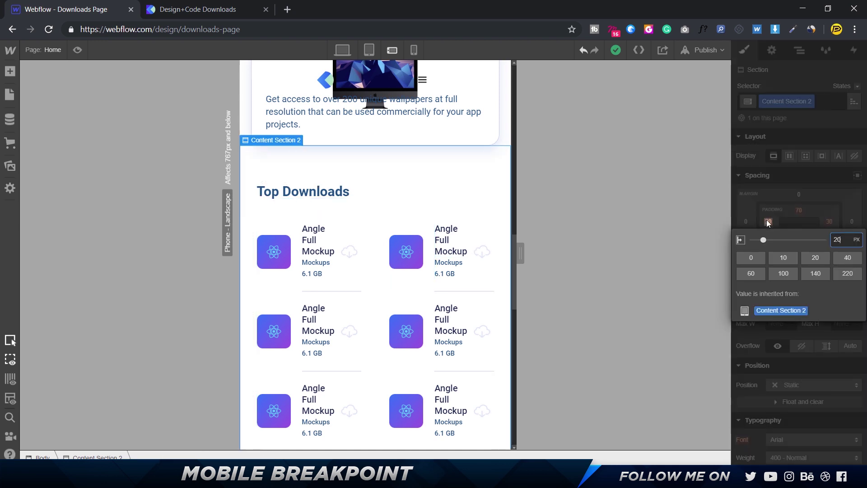
{"action": "key", "text": "Return"}
{"action": "left_click", "coordinate": [828, 222]}
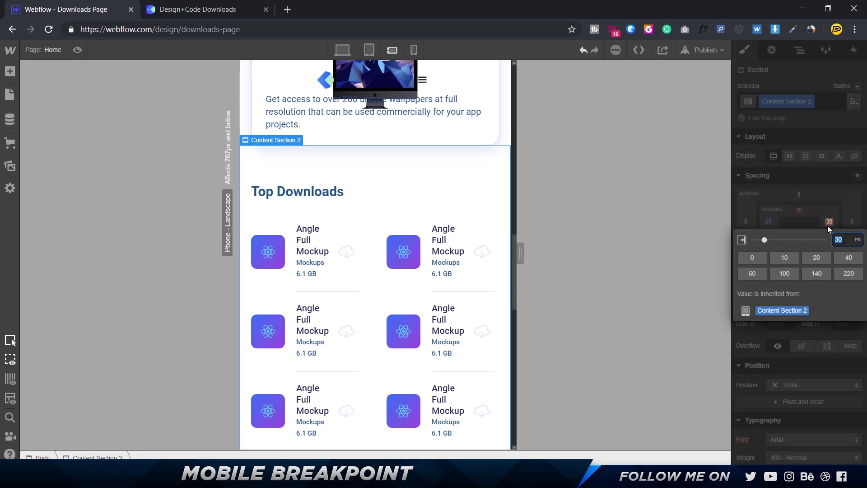
{"action": "type", "text": "20"}
{"action": "key", "text": "Return"}
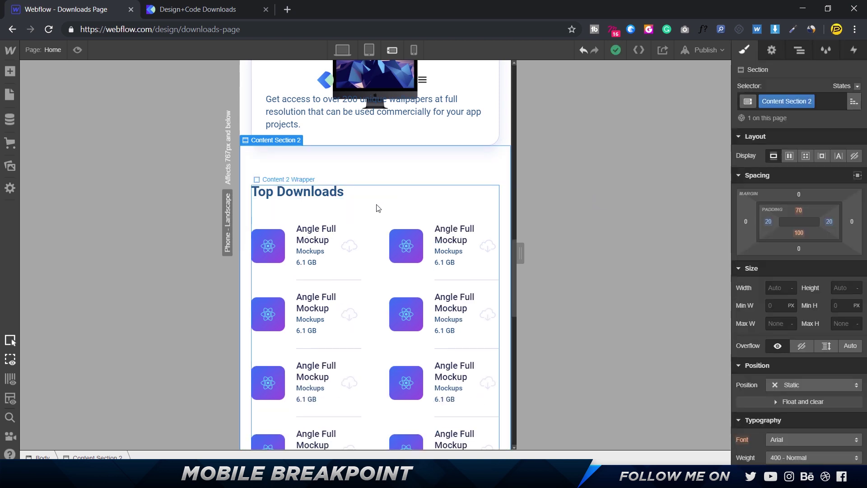
Step: Open Content 2 Grid for editing and add four Auto rows, for seven defined rows
{"action": "left_click", "coordinate": [381, 227]}
{"action": "left_click", "coordinate": [489, 219]}
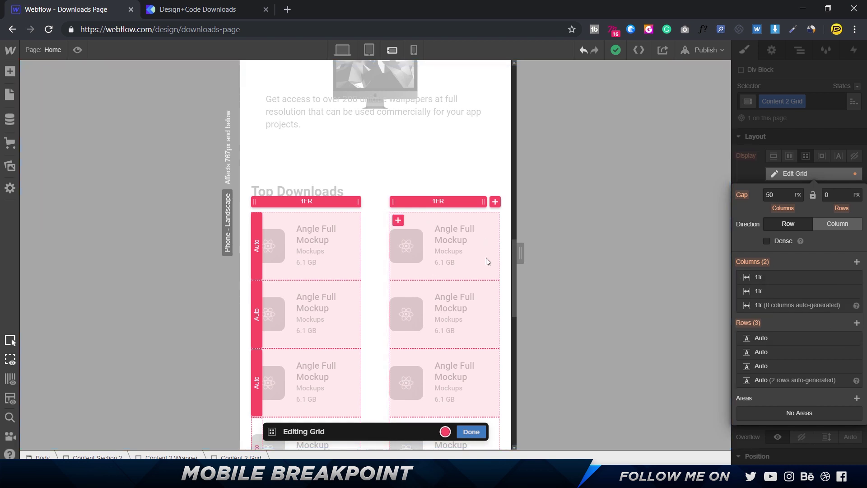
{"action": "scroll", "coordinate": [470, 238], "scroll_direction": "down", "scroll_amount": 3}
{"action": "scroll", "coordinate": [416, 315], "scroll_direction": "down", "scroll_amount": 3}
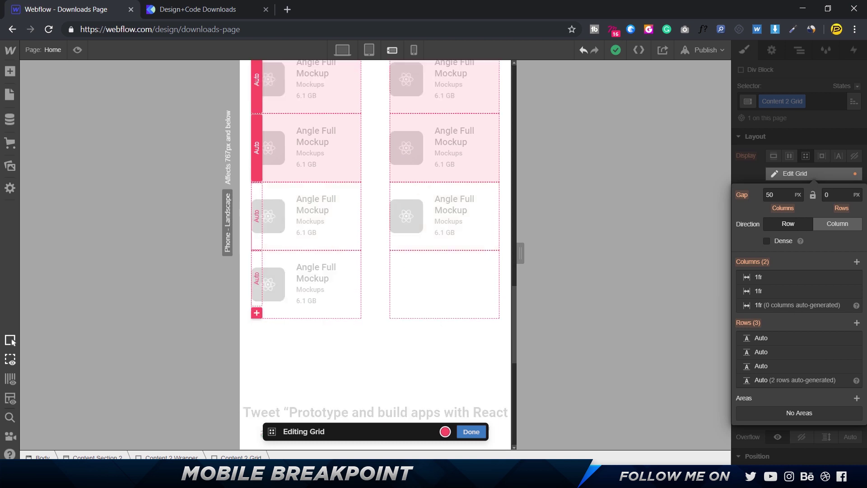
{"action": "left_click", "coordinate": [856, 322]}
{"action": "left_click", "coordinate": [857, 322]}
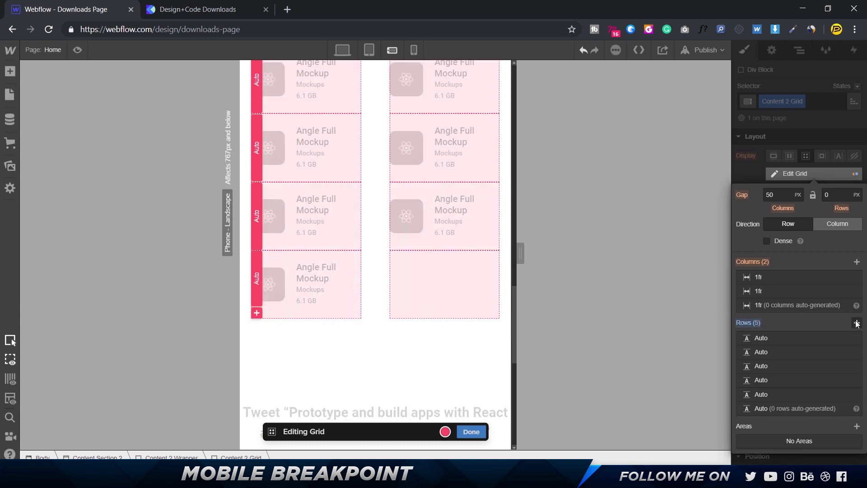
{"action": "left_click", "coordinate": [856, 323]}
{"action": "left_click", "coordinate": [856, 322]}
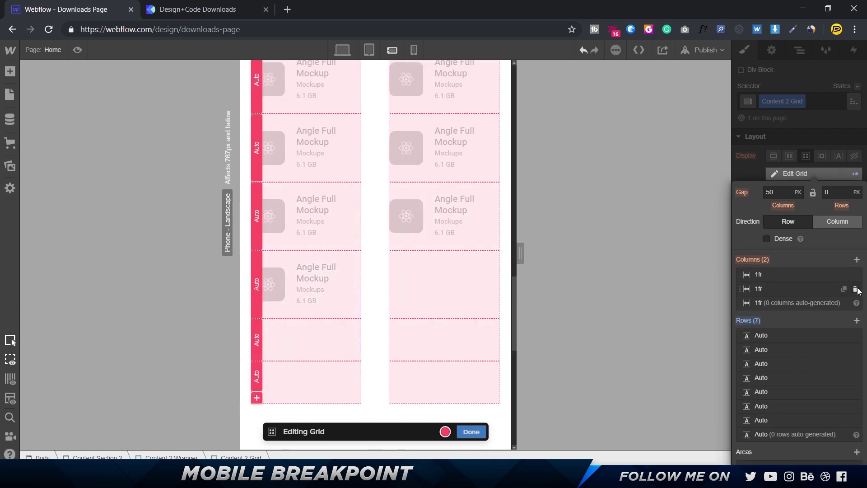
Step: Delete the second 1fr column from Content 2 Grid so Top Downloads stacks in one column, and finish editing the grid
{"action": "left_click", "coordinate": [855, 289]}
{"action": "left_click", "coordinate": [470, 431]}
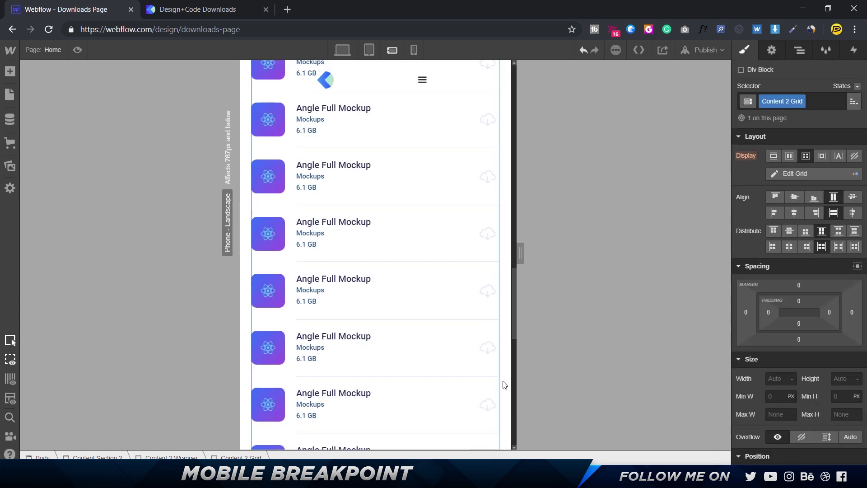
{"action": "scroll", "coordinate": [323, 188], "scroll_direction": "up", "scroll_amount": 4}
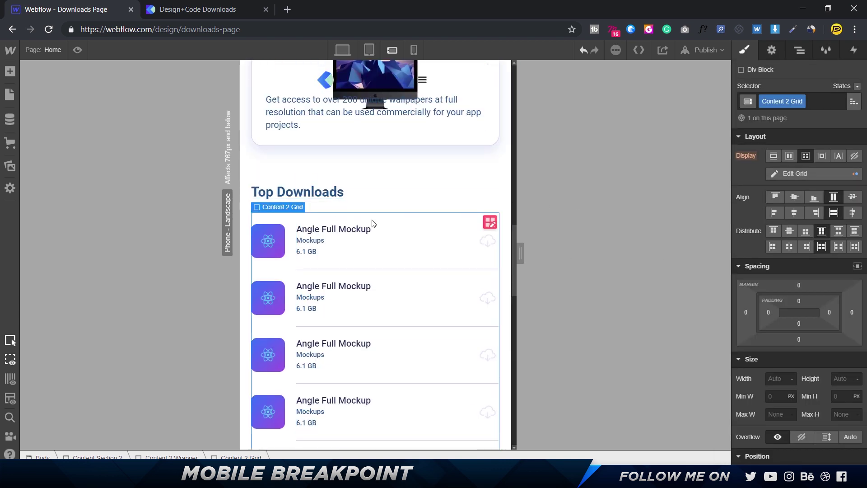
Step: Set the left and right padding of the Footer section to 20 px each
{"action": "scroll", "coordinate": [389, 216], "scroll_direction": "down", "scroll_amount": 10}
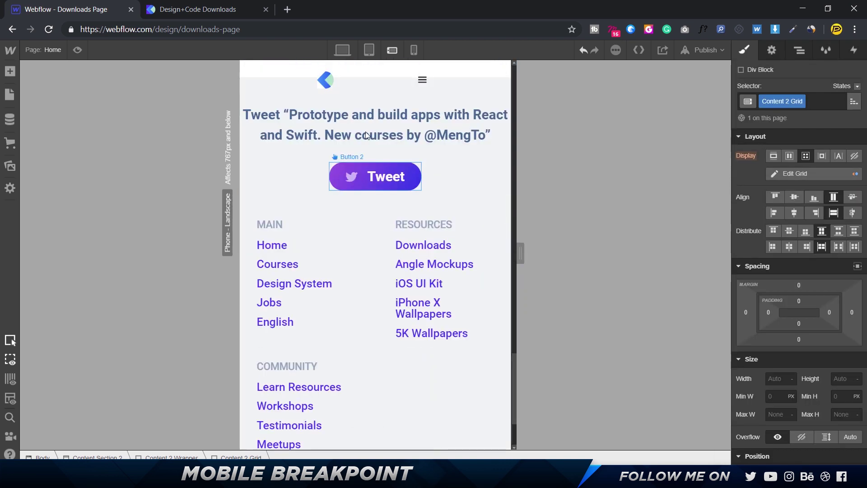
{"action": "left_click", "coordinate": [373, 203]}
{"action": "left_click", "coordinate": [789, 156]}
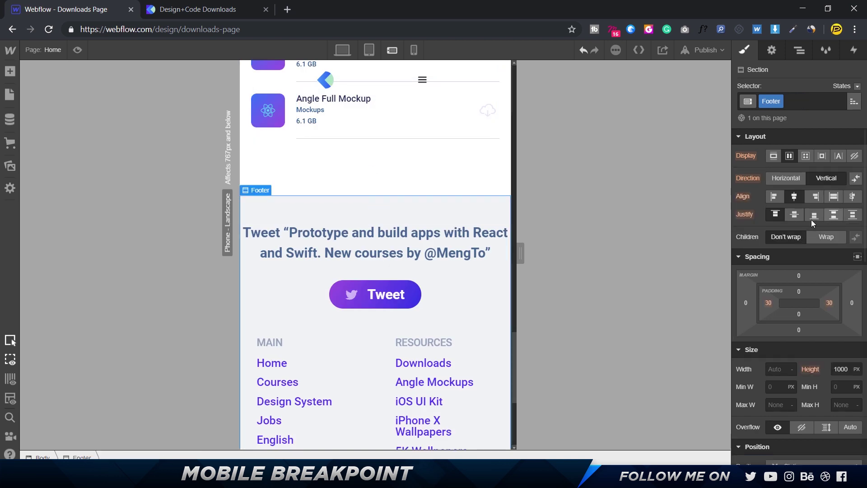
{"action": "left_click_drag", "start_coordinate": [767, 303], "coordinate": [774, 306]}
{"action": "left_click", "coordinate": [771, 302]}
{"action": "type", "text": "20"}
{"action": "key", "text": "Return"}
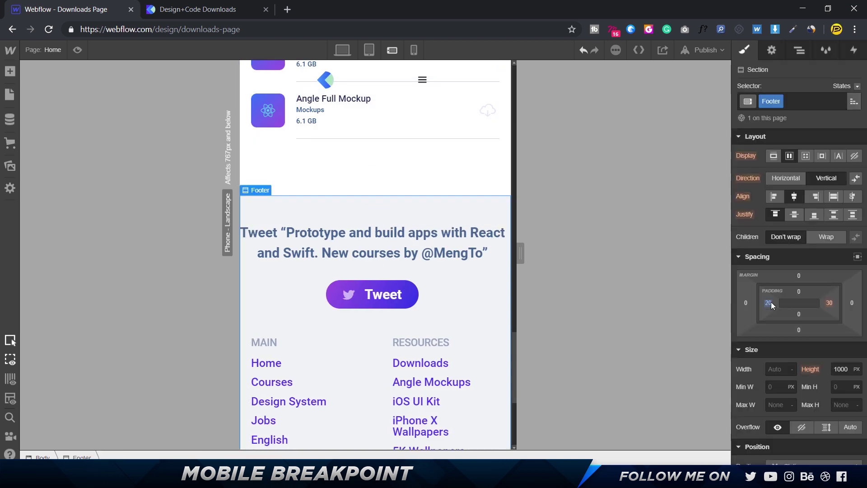
{"action": "left_click", "coordinate": [826, 303]}
{"action": "type", "text": "20"}
{"action": "key", "text": "Return"}
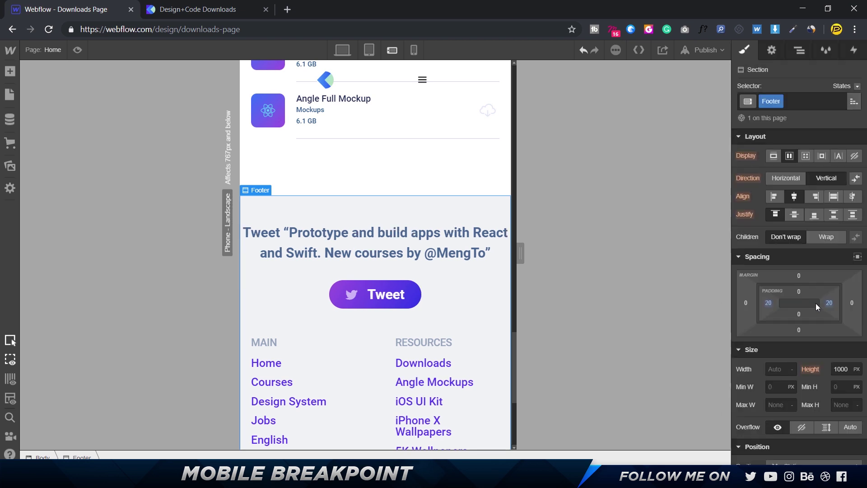
Step: Set the footer tweet quote, Text Block 3, to 80% width and a 16 px font size
{"action": "left_click", "coordinate": [421, 254]}
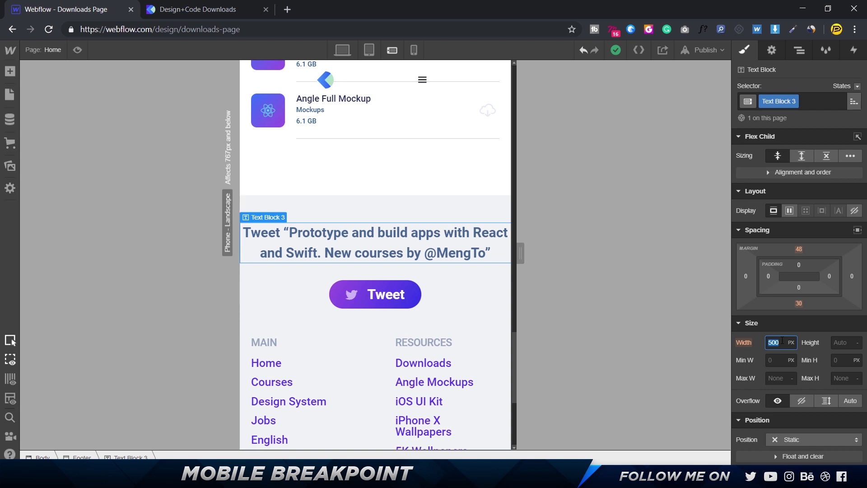
{"action": "left_click", "coordinate": [782, 340]}
{"action": "type", "text": "80%"}
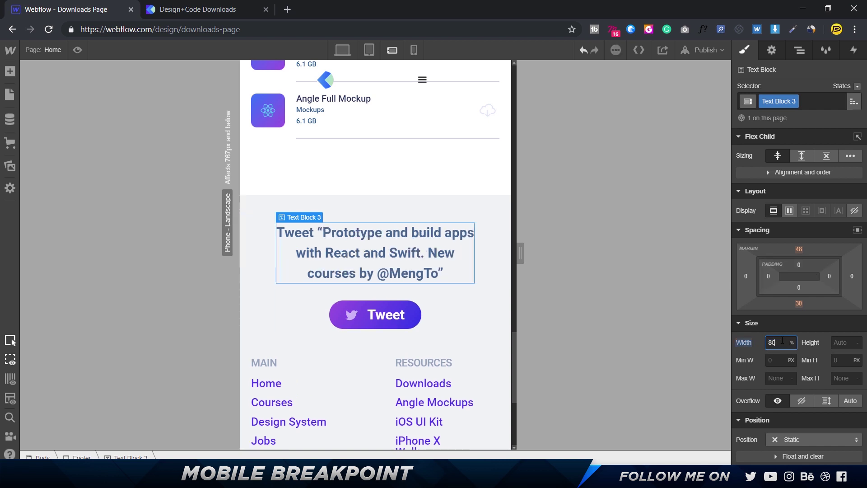
{"action": "scroll", "coordinate": [785, 320], "scroll_direction": "down", "scroll_amount": 5}
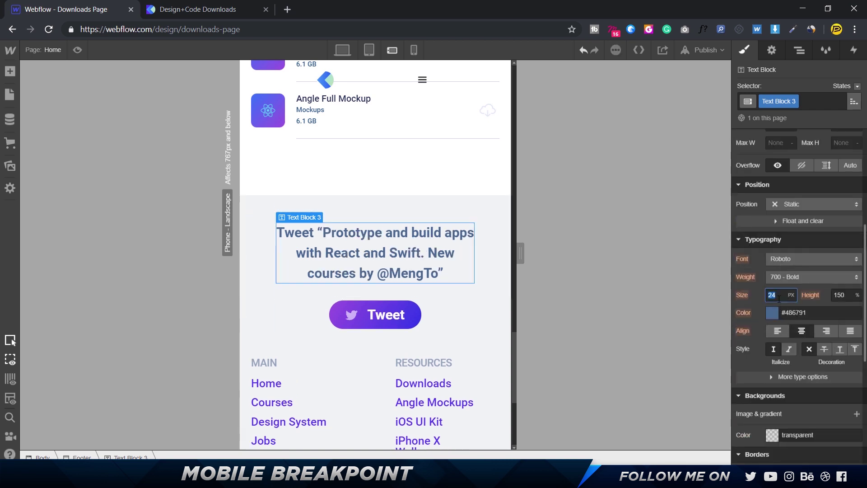
{"action": "type", "text": "20"}
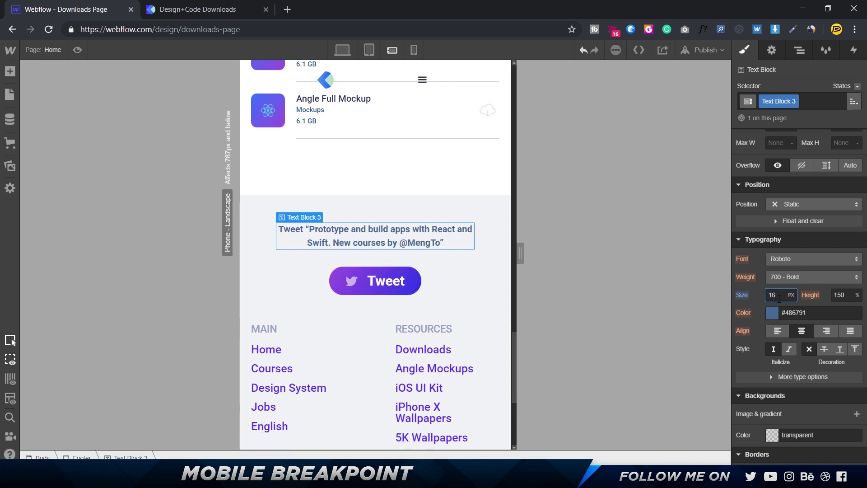
Step: Set the font size of the footer's Tweet button to 20 px, matching the hero's Download All button
{"action": "left_click", "coordinate": [406, 282]}
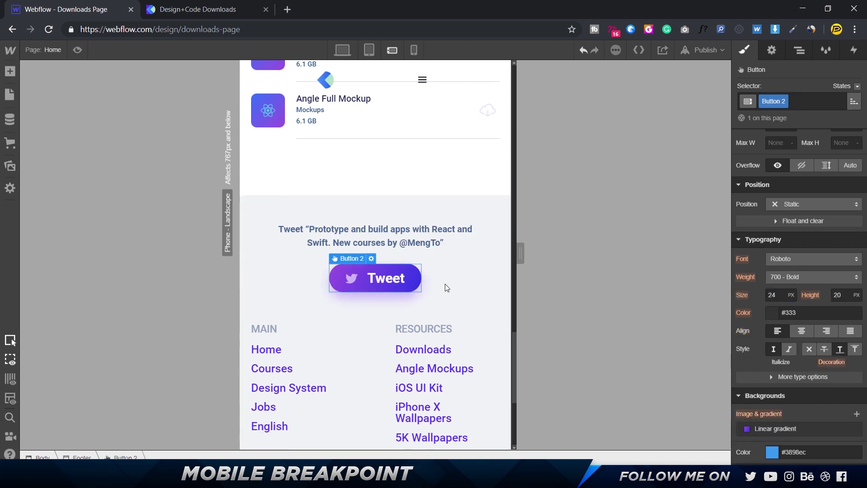
{"action": "scroll", "coordinate": [391, 262], "scroll_direction": "up", "scroll_amount": 20}
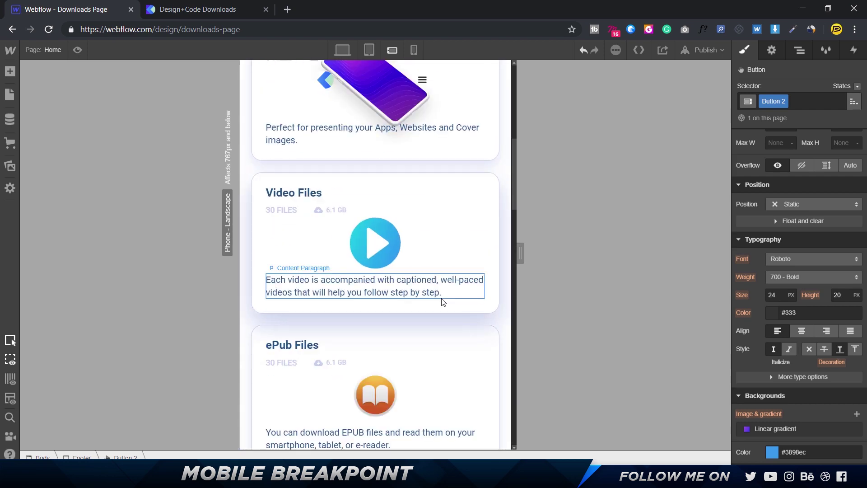
{"action": "left_click", "coordinate": [329, 308]}
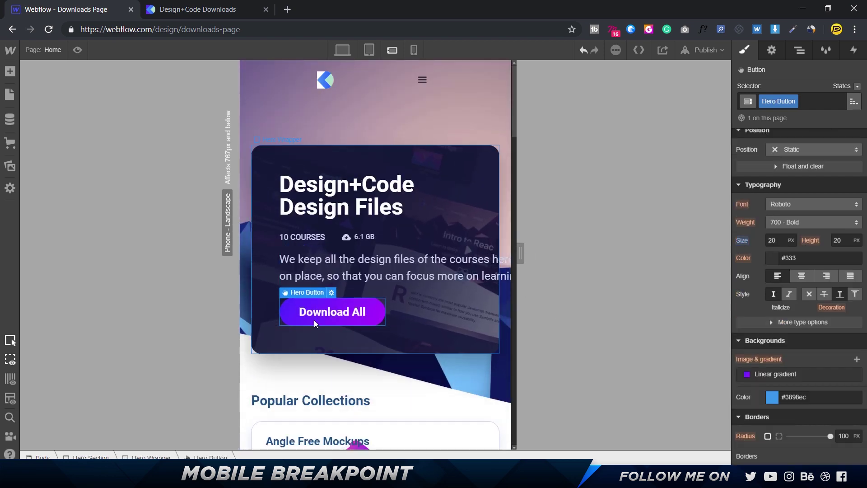
{"action": "scroll", "coordinate": [313, 319], "scroll_direction": "down", "scroll_amount": 20}
{"action": "left_click", "coordinate": [392, 216]}
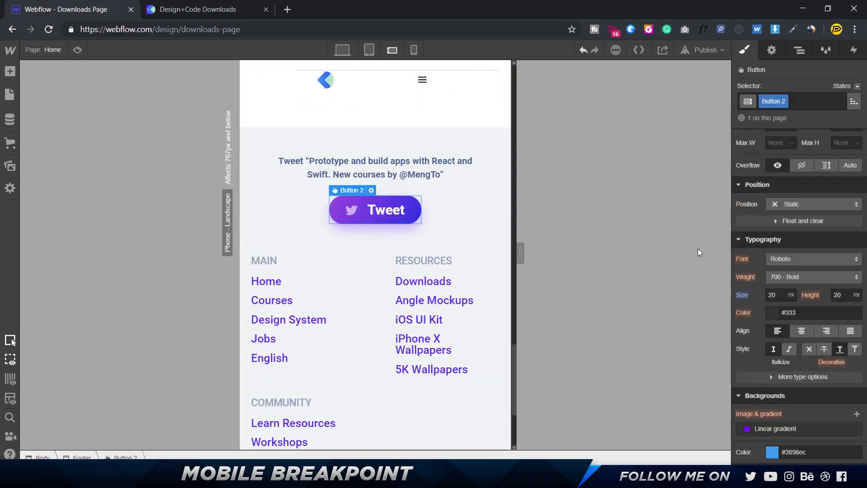
{"action": "left_click", "coordinate": [774, 296]}
{"action": "type", "text": "20"}
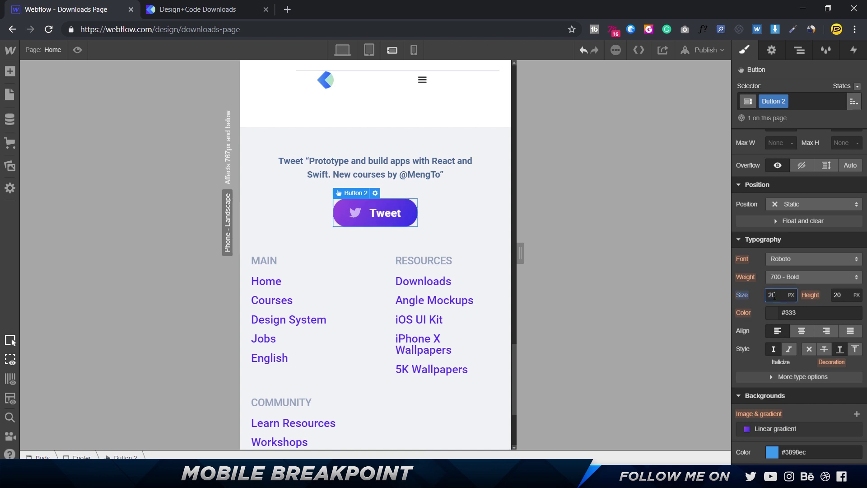
Step: Set the font size of the Twitter icon text span inside the Tweet button to 16 px
{"action": "left_click", "coordinate": [358, 209]}
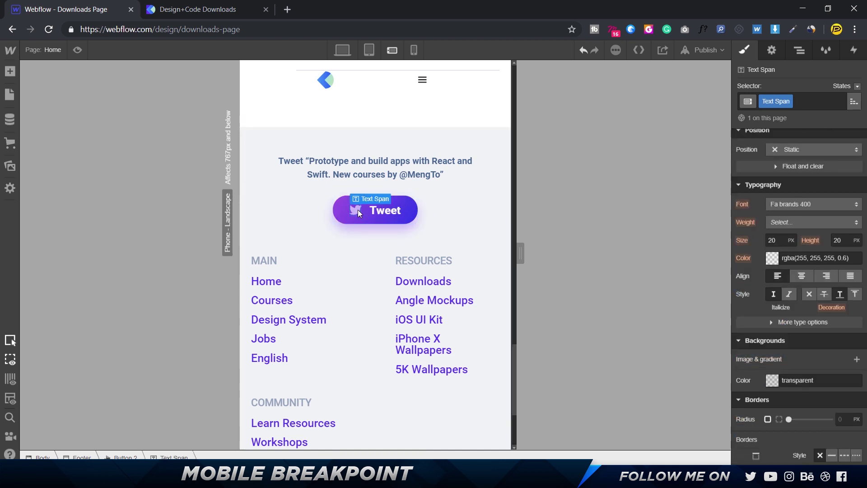
{"action": "left_click", "coordinate": [358, 210]}
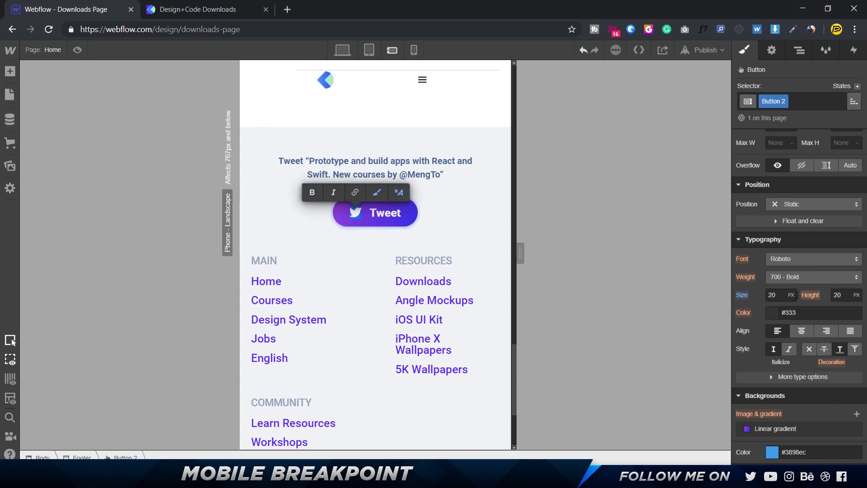
{"action": "left_click", "coordinate": [781, 294]}
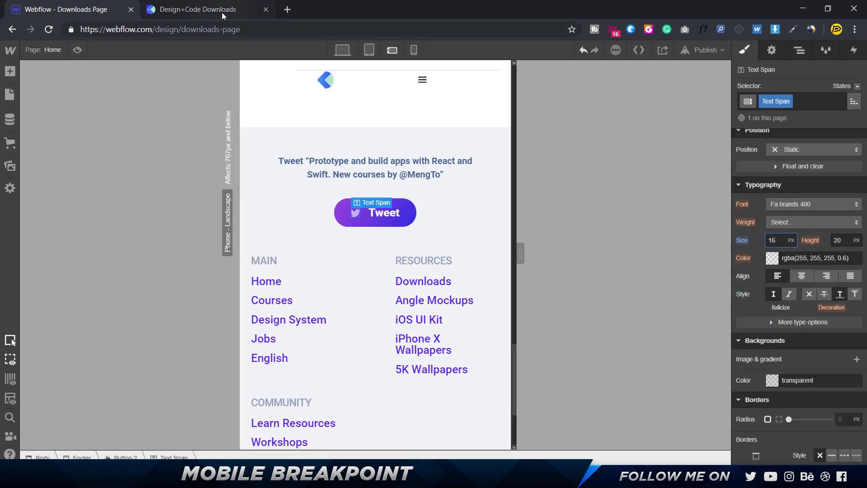
Step: Reduce Footer Grid to one column with three Auto rows, following the footer on the Design+Code Downloads reference page
{"action": "left_click", "coordinate": [222, 16]}
{"action": "scroll", "coordinate": [333, 294], "scroll_direction": "down", "scroll_amount": 15}
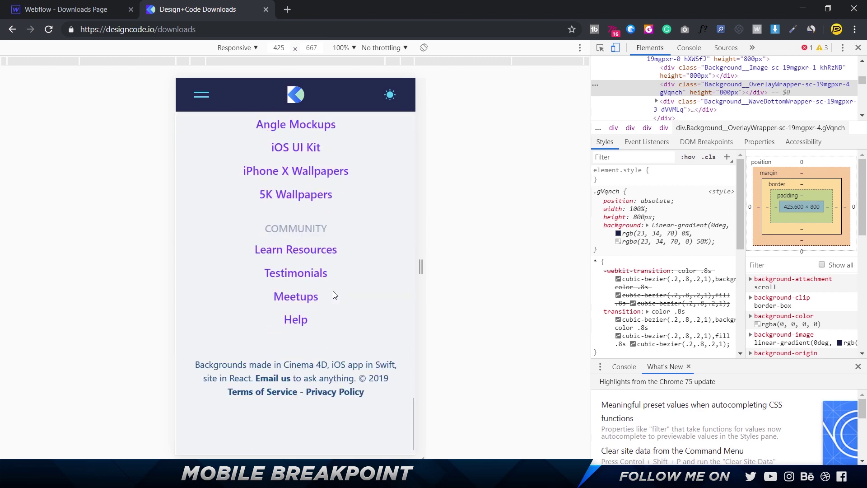
{"action": "left_click", "coordinate": [65, 9]}
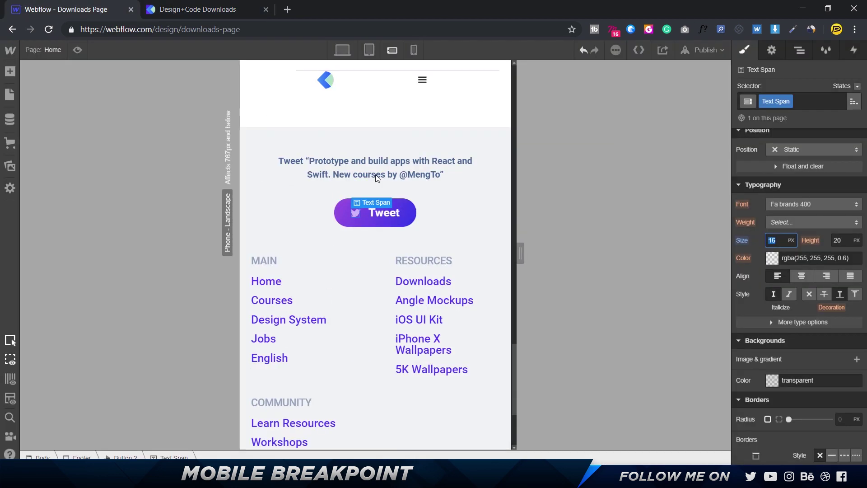
{"action": "left_click", "coordinate": [372, 360]}
{"action": "left_click", "coordinate": [489, 263]}
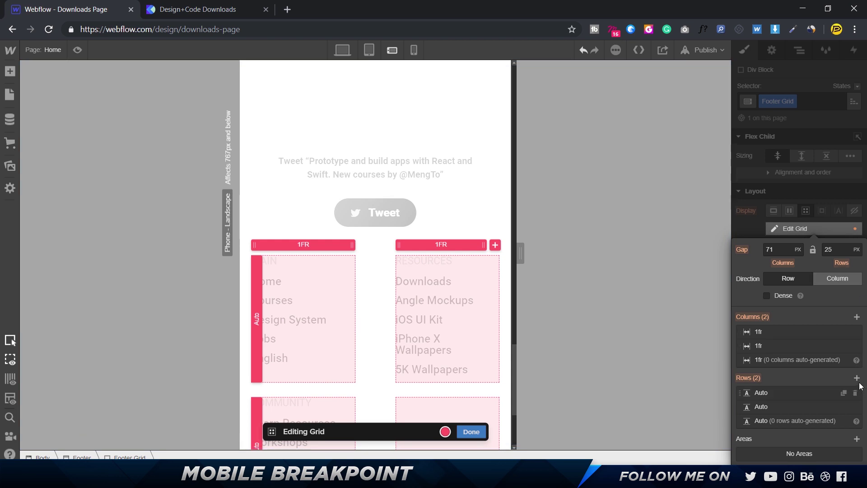
{"action": "left_click", "coordinate": [856, 345]}
{"action": "scroll", "coordinate": [424, 316], "scroll_direction": "down", "scroll_amount": 5}
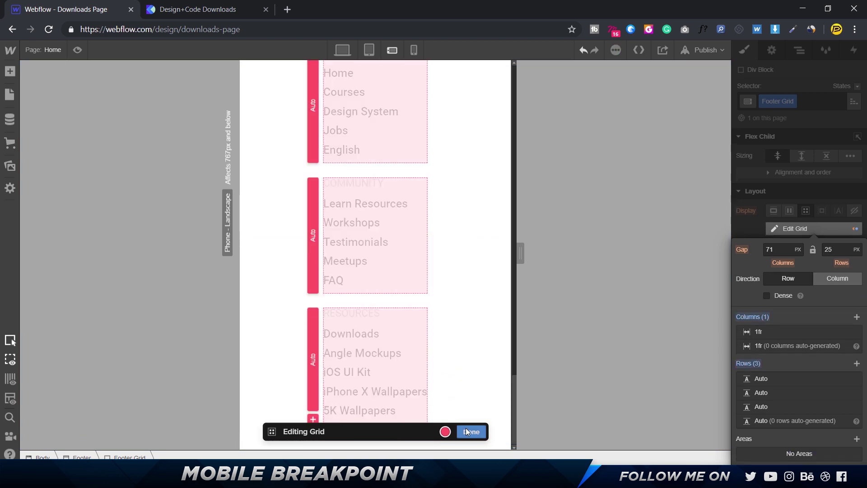
{"action": "left_click", "coordinate": [471, 431]}
{"action": "scroll", "coordinate": [437, 226], "scroll_direction": "up", "scroll_amount": 5}
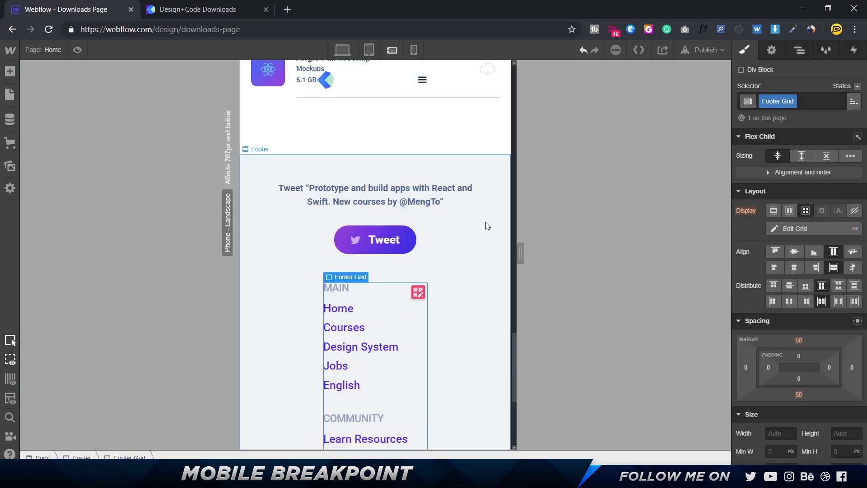
Step: Center-align the contents of the Footer Block class horizontally, as on the Design+Code Downloads reference page
{"action": "left_click", "coordinate": [228, 9]}
{"action": "scroll", "coordinate": [311, 229], "scroll_direction": "up", "scroll_amount": 8}
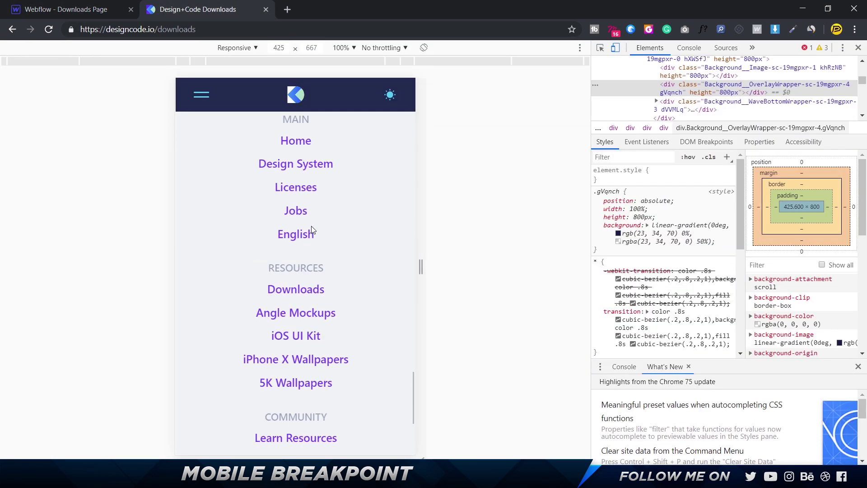
{"action": "scroll", "coordinate": [311, 228], "scroll_direction": "down", "scroll_amount": 4}
{"action": "scroll", "coordinate": [302, 152], "scroll_direction": "down", "scroll_amount": 4}
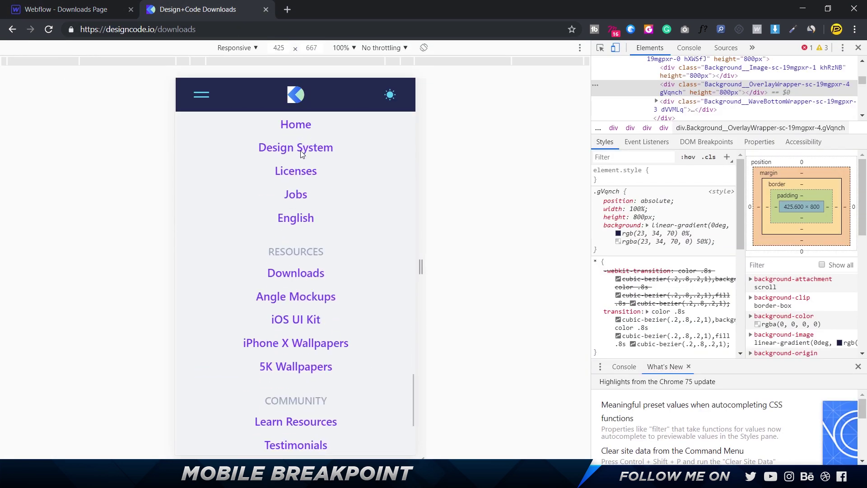
{"action": "left_click", "coordinate": [72, 9]}
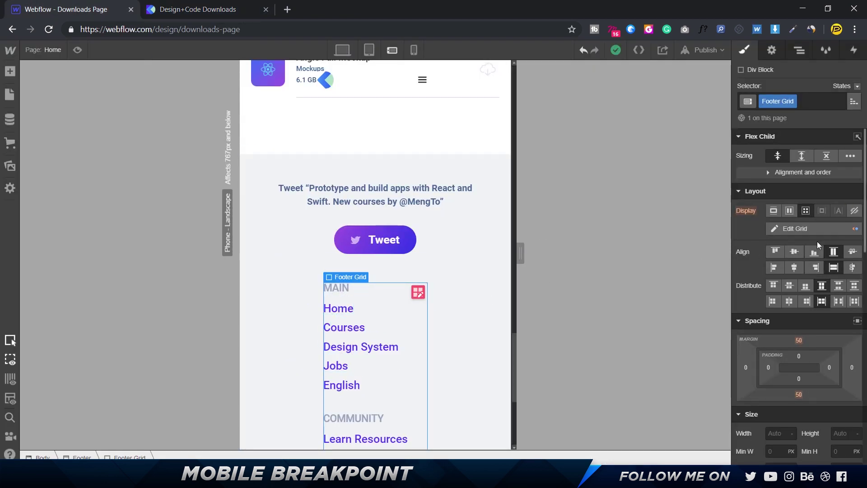
{"action": "scroll", "coordinate": [785, 308], "scroll_direction": "down", "scroll_amount": 5}
{"action": "scroll", "coordinate": [785, 307], "scroll_direction": "up", "scroll_amount": 5}
{"action": "left_click", "coordinate": [387, 305]}
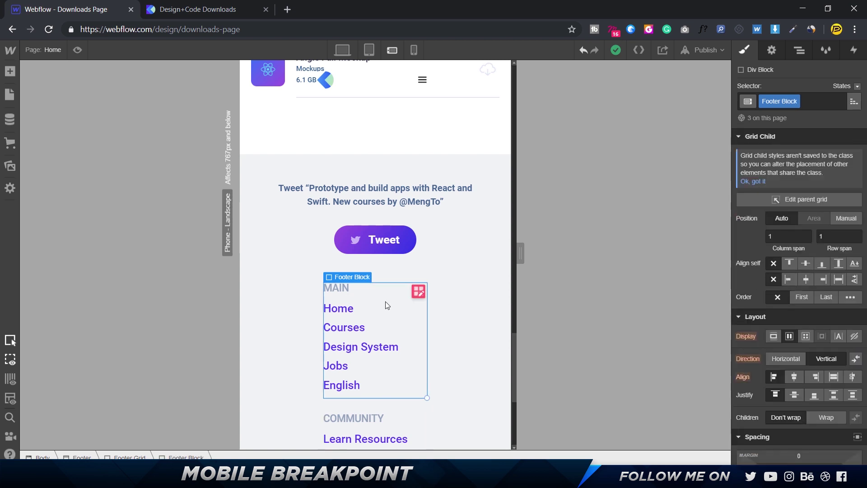
{"action": "left_click", "coordinate": [794, 377]}
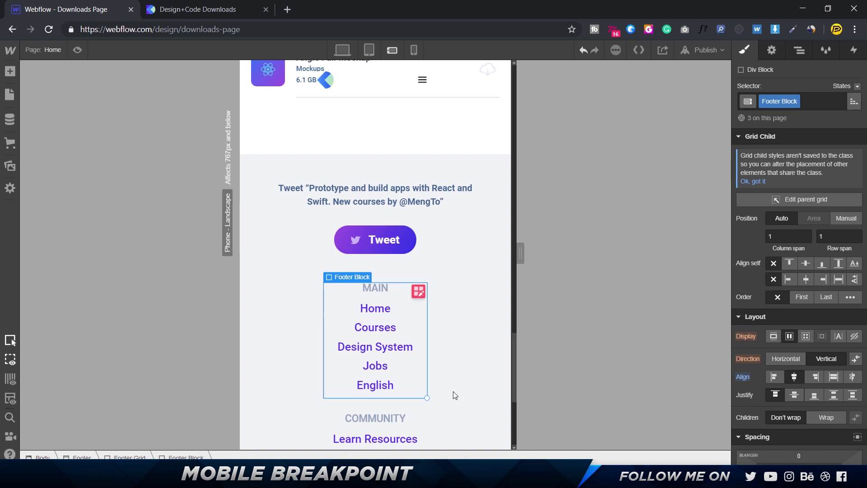
{"action": "scroll", "coordinate": [455, 395], "scroll_direction": "down", "scroll_amount": 5}
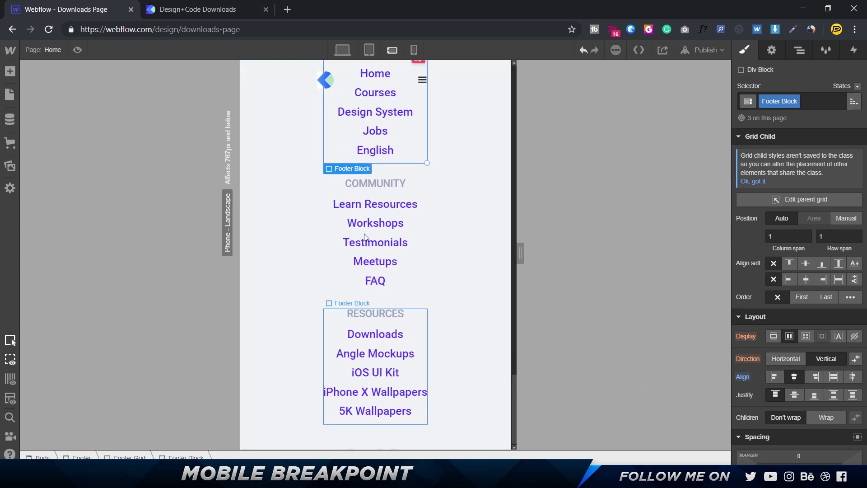
Step: Set the row gap of Footer Grid to 35 px and finish editing the grid
{"action": "left_click", "coordinate": [386, 174]}
{"action": "scroll", "coordinate": [385, 175], "scroll_direction": "up", "scroll_amount": 3}
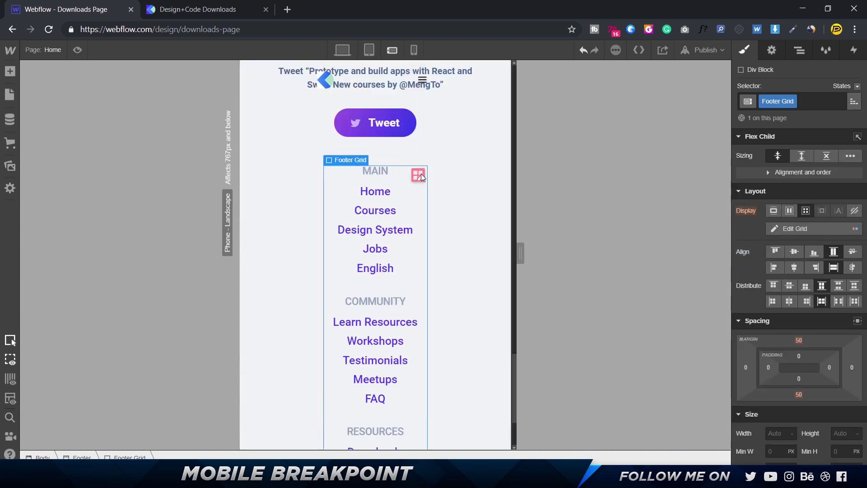
{"action": "left_click", "coordinate": [419, 175]}
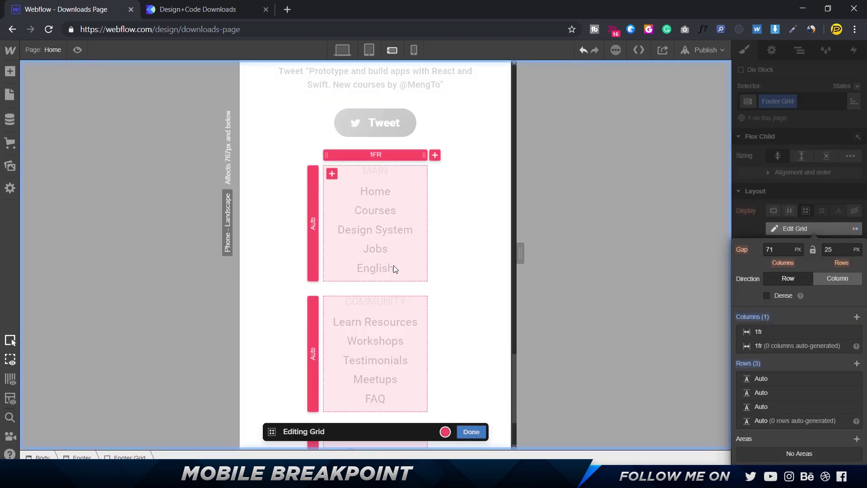
{"action": "left_click", "coordinate": [836, 248]}
{"action": "type", "text": "35"}
{"action": "key", "text": "Return"}
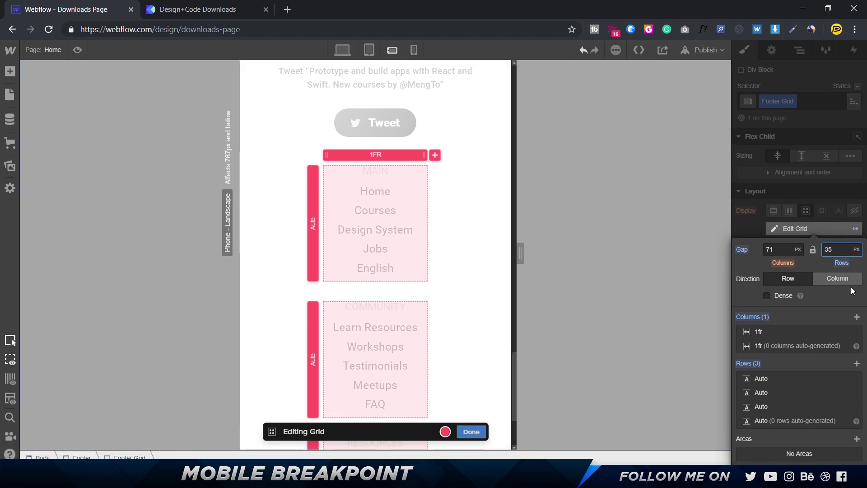
{"action": "left_click", "coordinate": [471, 431]}
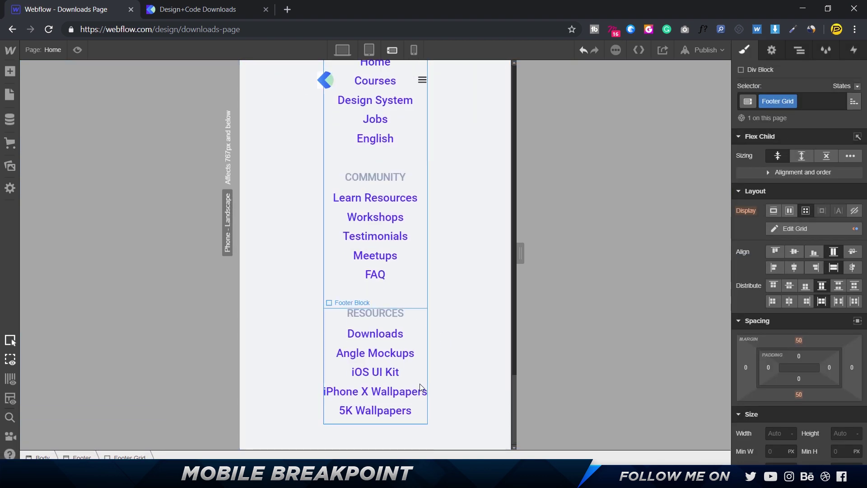
Step: Set the height of the Footer section to 1500 px and check the space around the closing text
{"action": "left_click", "coordinate": [455, 347]}
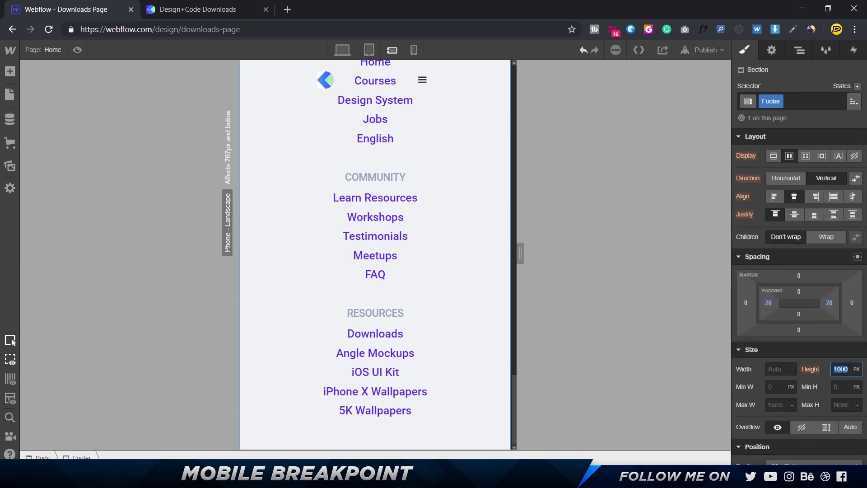
{"action": "key", "text": "Return"}
{"action": "scroll", "coordinate": [445, 313], "scroll_direction": "down", "scroll_amount": 5}
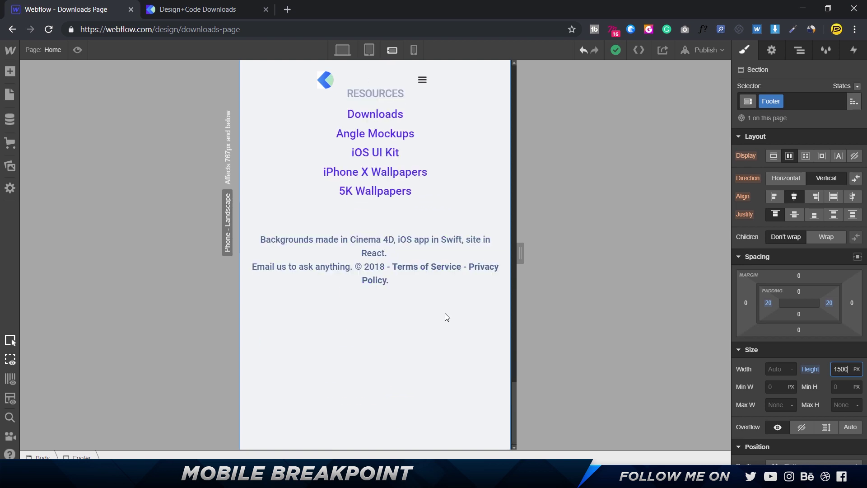
Step: Set the font size of the Copyright text block in the footer to 12 px
{"action": "left_click", "coordinate": [408, 251]}
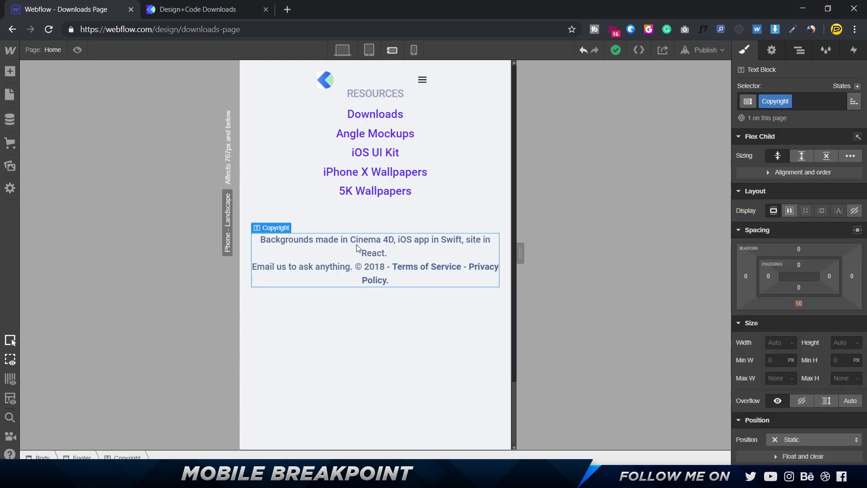
{"action": "left_click_drag", "start_coordinate": [798, 304], "coordinate": [788, 302]}
{"action": "scroll", "coordinate": [795, 334], "scroll_direction": "down", "scroll_amount": 5}
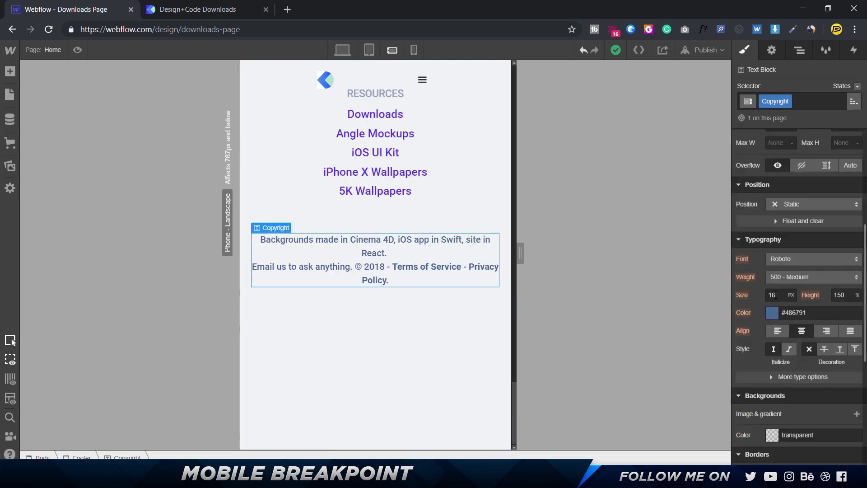
{"action": "type", "text": "12"}
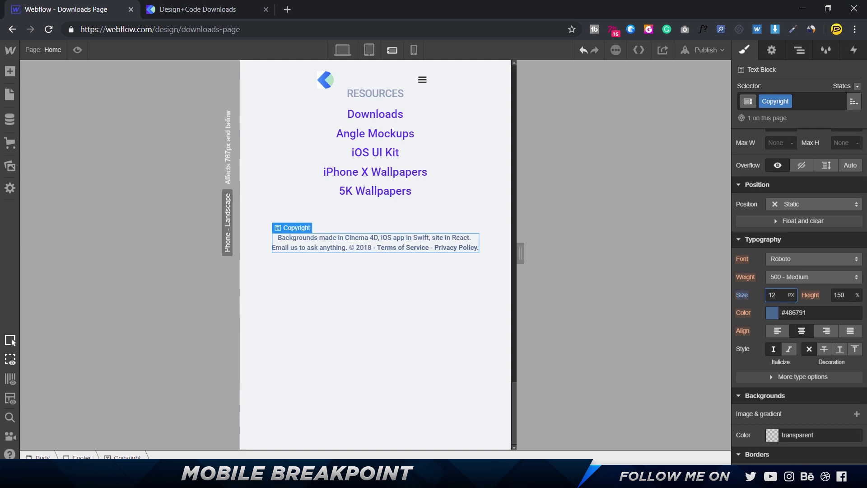
{"action": "scroll", "coordinate": [831, 280], "scroll_direction": "up", "scroll_amount": 5}
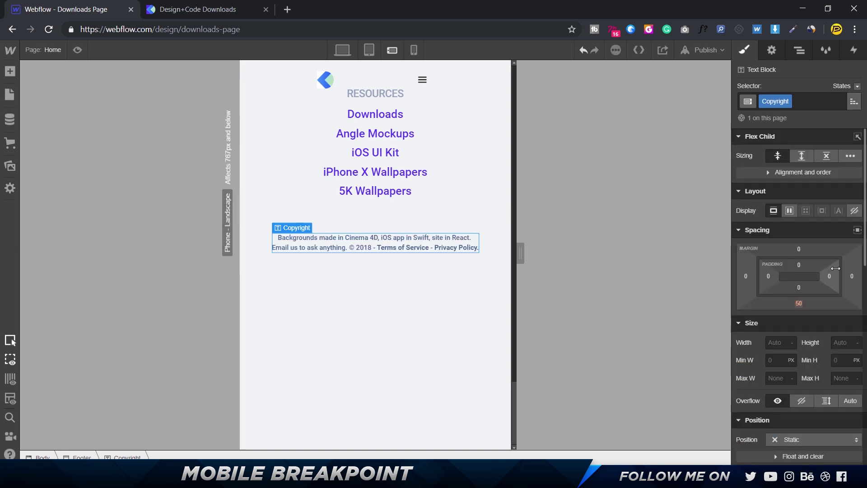
Step: Reset the height of the Footer section to Auto
{"action": "left_click", "coordinate": [466, 187]}
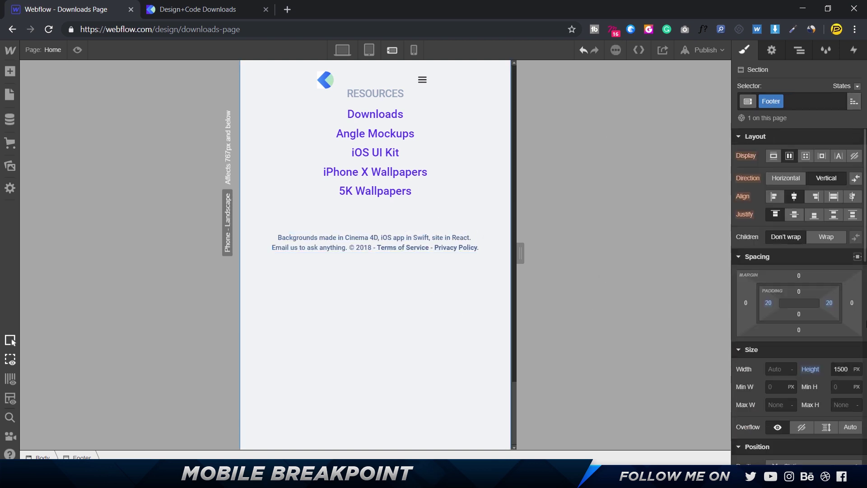
{"action": "left_click", "coordinate": [839, 370]}
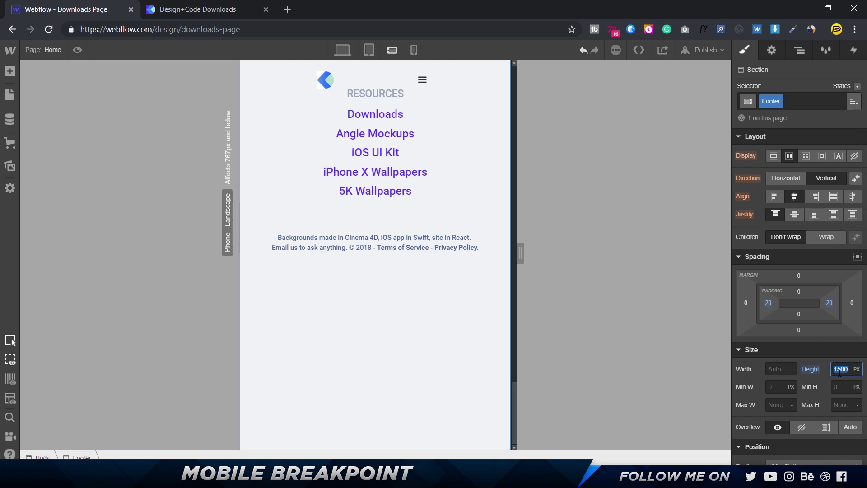
{"action": "key", "text": "BackSpace"}
{"action": "key", "text": "Return"}
Step: Preview the page and widen the canvas to check the navigation, hero and collection cards at a larger phone landscape width
{"action": "key", "text": "ctrl+shift+p"}
{"action": "scroll", "coordinate": [444, 187], "scroll_direction": "up", "scroll_amount": 15}
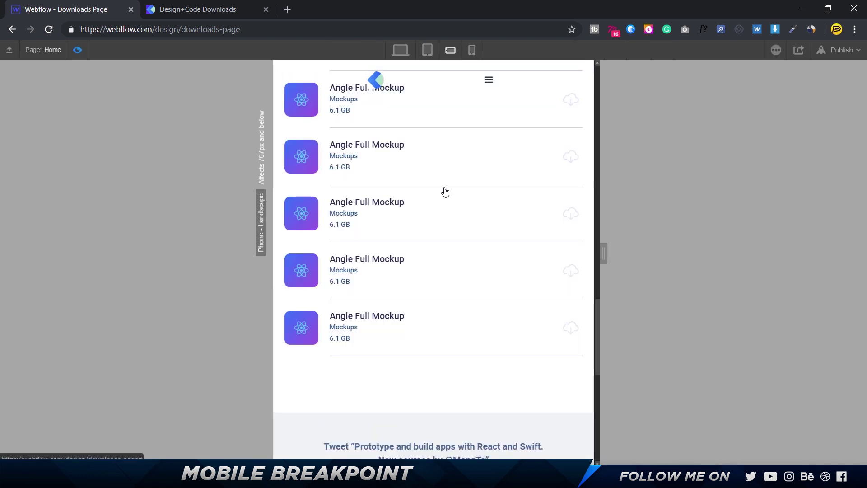
{"action": "scroll", "coordinate": [445, 189], "scroll_direction": "up", "scroll_amount": 6}
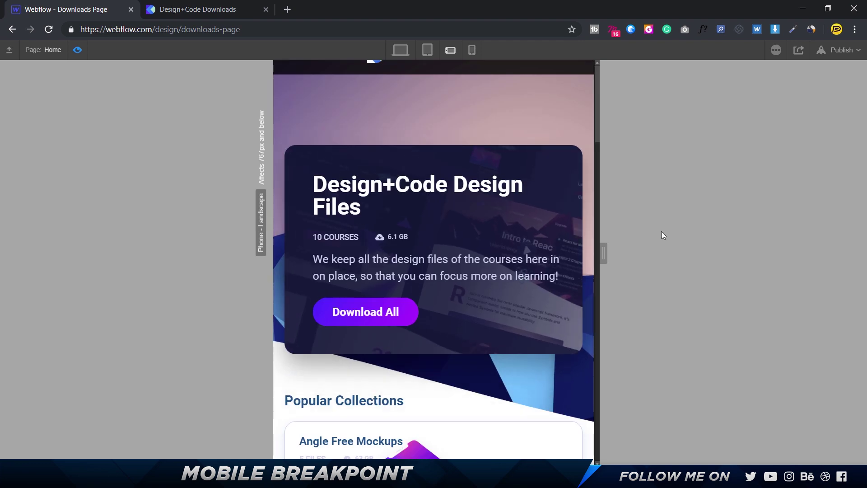
{"action": "left_click_drag", "start_coordinate": [604, 258], "coordinate": [659, 251]}
{"action": "scroll", "coordinate": [567, 242], "scroll_direction": "down", "scroll_amount": 3}
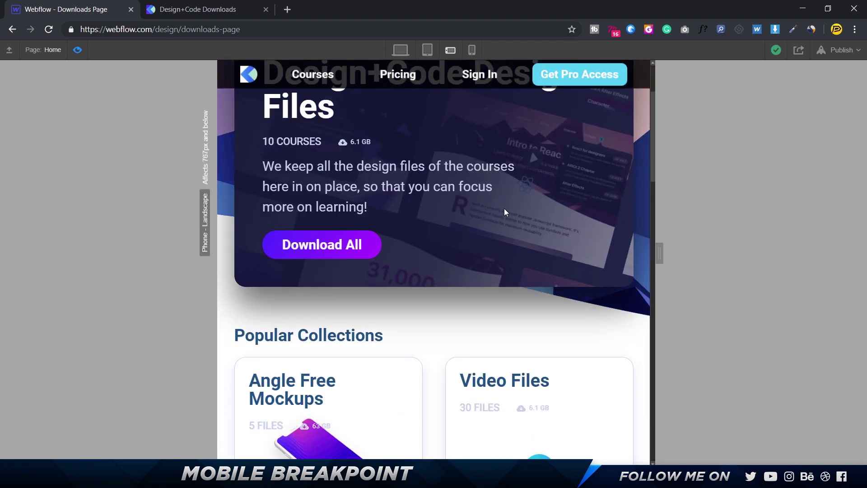
{"action": "scroll", "coordinate": [503, 208], "scroll_direction": "up", "scroll_amount": 3}
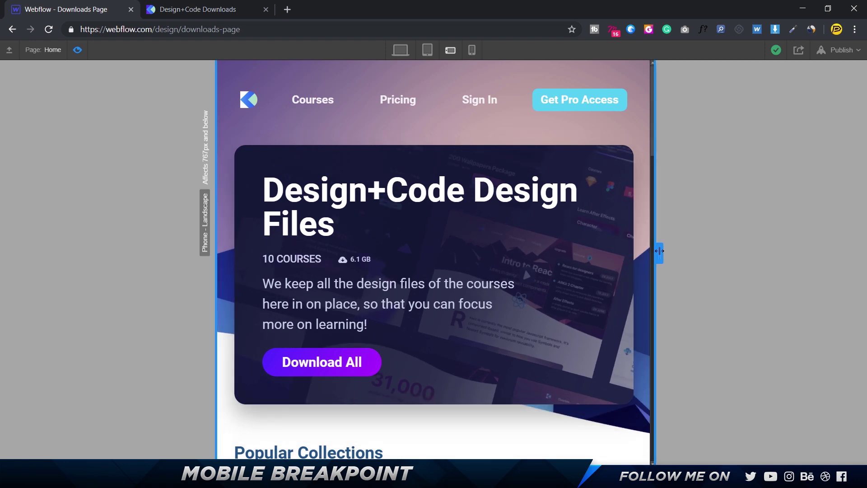
Step: Narrow the preview canvas, examine the collection cards, Top Downloads list and footer, and leave the preview
{"action": "left_click_drag", "start_coordinate": [659, 251], "coordinate": [574, 250]}
{"action": "scroll", "coordinate": [519, 235], "scroll_direction": "down", "scroll_amount": 10}
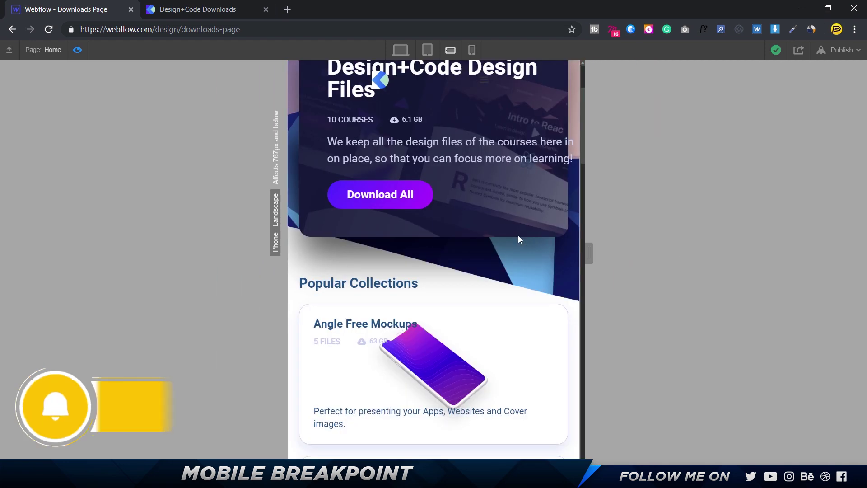
{"action": "scroll", "coordinate": [519, 240], "scroll_direction": "down", "scroll_amount": 10}
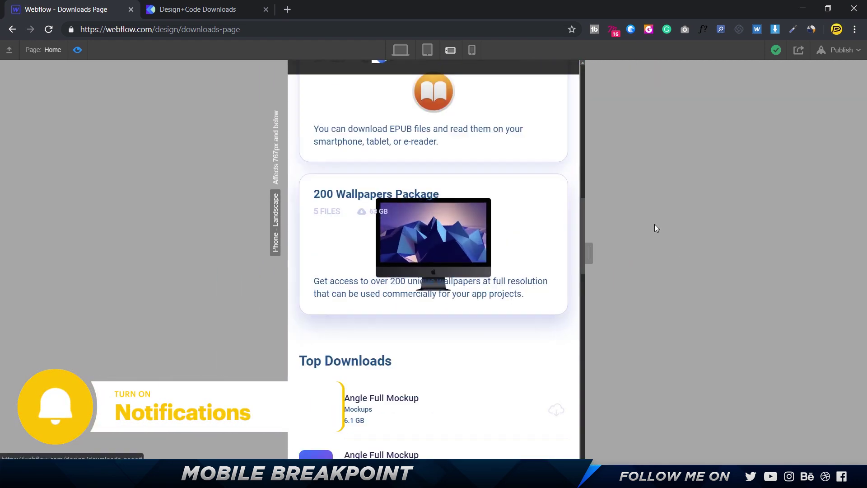
{"action": "scroll", "coordinate": [513, 234], "scroll_direction": "down", "scroll_amount": 12}
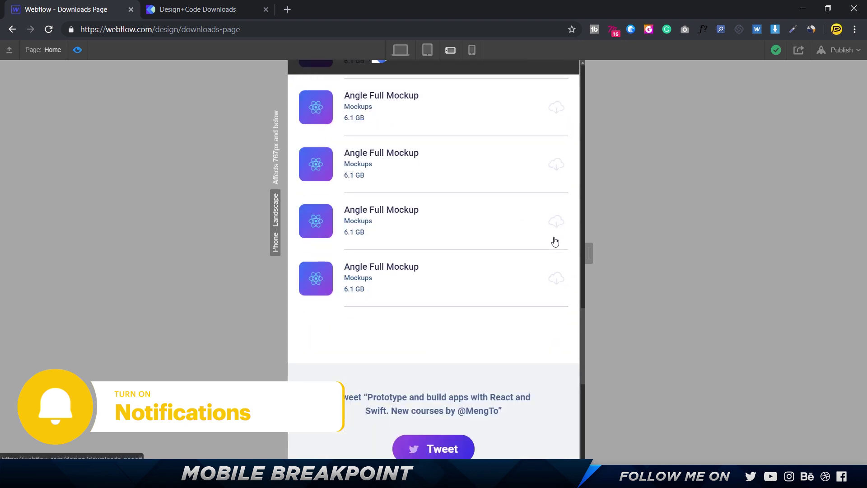
{"action": "scroll", "coordinate": [367, 205], "scroll_direction": "up", "scroll_amount": 5}
{"action": "scroll", "coordinate": [425, 246], "scroll_direction": "down", "scroll_amount": 6}
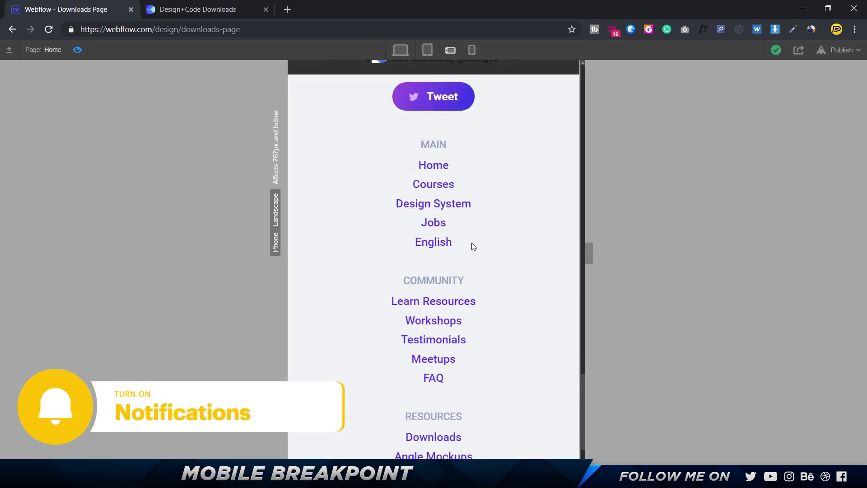
{"action": "scroll", "coordinate": [477, 247], "scroll_direction": "up", "scroll_amount": 8}
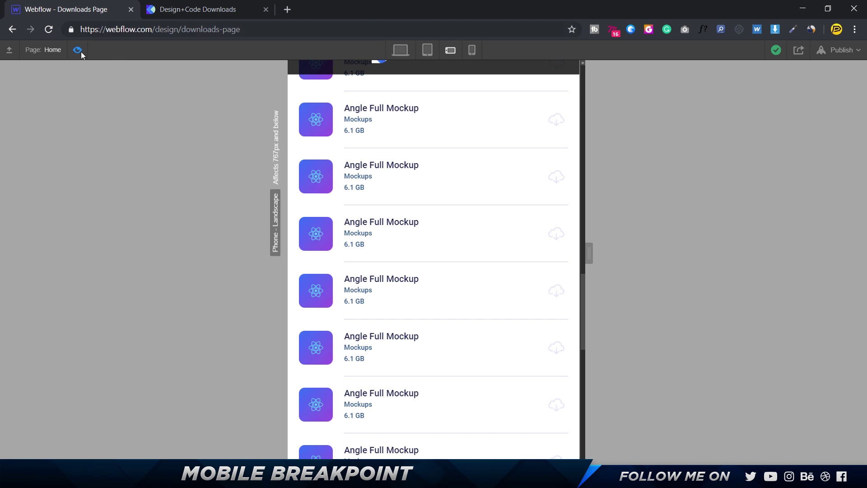
{"action": "key", "text": "ctrl+shift+p"}
Step: Set the bottom padding of Content Section 2 to 50 px and compare the gap above the footer with the previous spacing
{"action": "scroll", "coordinate": [410, 364], "scroll_direction": "down", "scroll_amount": 6}
{"action": "scroll", "coordinate": [294, 134], "scroll_direction": "up", "scroll_amount": 5}
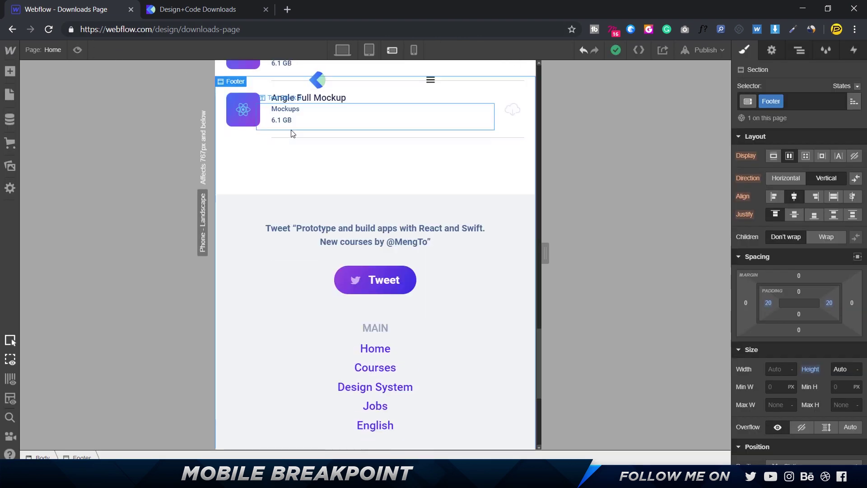
{"action": "left_click", "coordinate": [266, 287]}
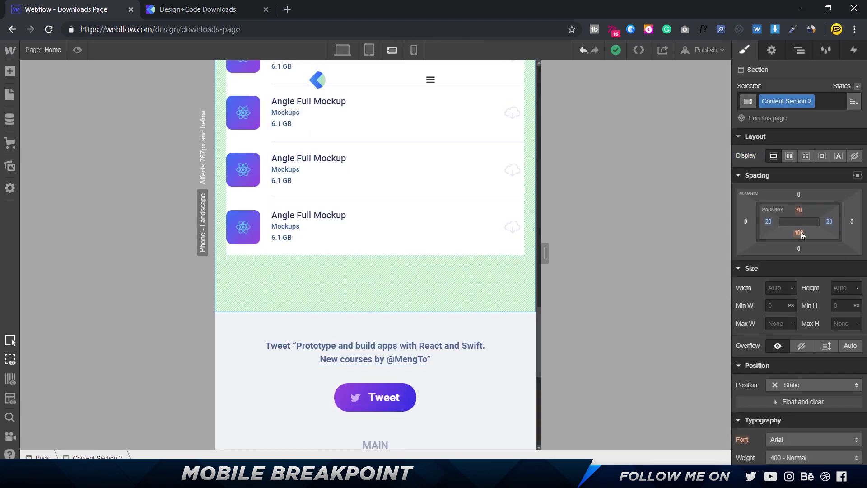
{"action": "scroll", "coordinate": [437, 170], "scroll_direction": "up", "scroll_amount": 10}
{"action": "scroll", "coordinate": [436, 176], "scroll_direction": "down", "scroll_amount": 5}
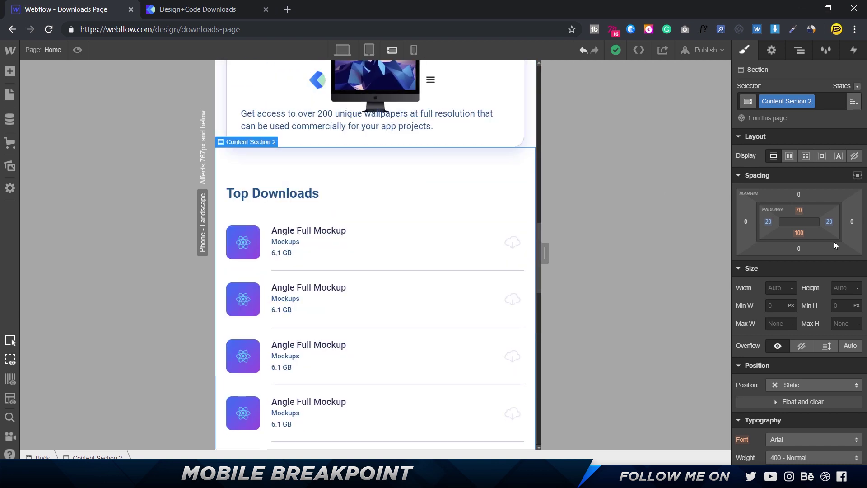
{"action": "left_click", "coordinate": [802, 234]}
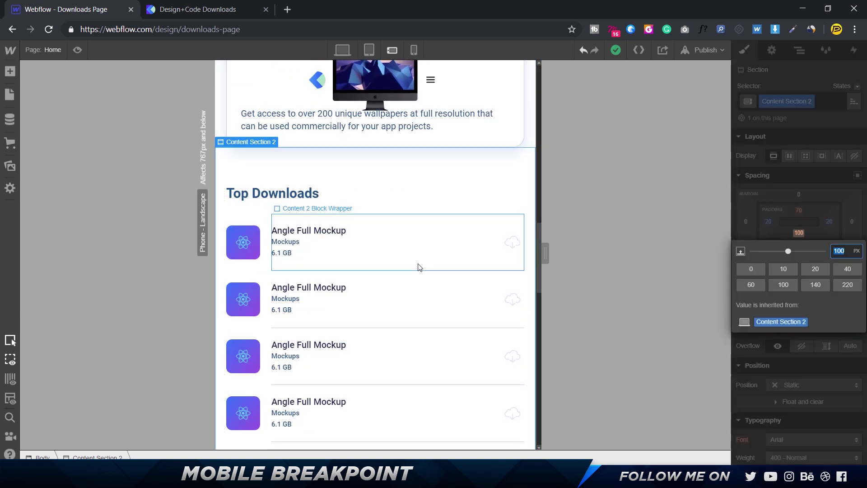
{"action": "type", "text": "50"}
{"action": "key", "text": "Return"}
{"action": "scroll", "coordinate": [361, 252], "scroll_direction": "down", "scroll_amount": 8}
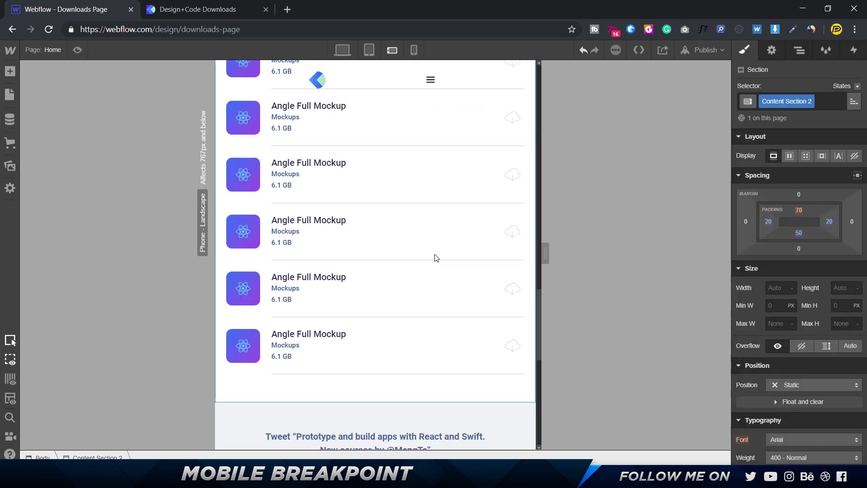
{"action": "scroll", "coordinate": [370, 226], "scroll_direction": "up", "scroll_amount": 4}
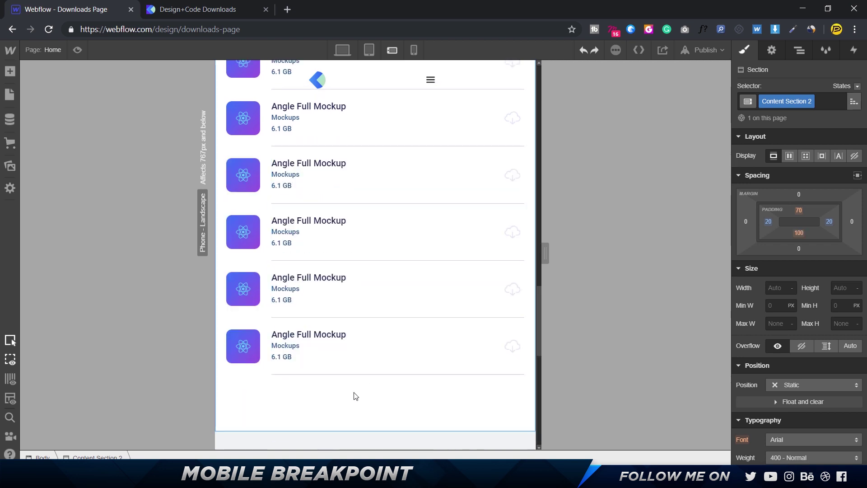
{"action": "scroll", "coordinate": [352, 383], "scroll_direction": "down", "scroll_amount": 3}
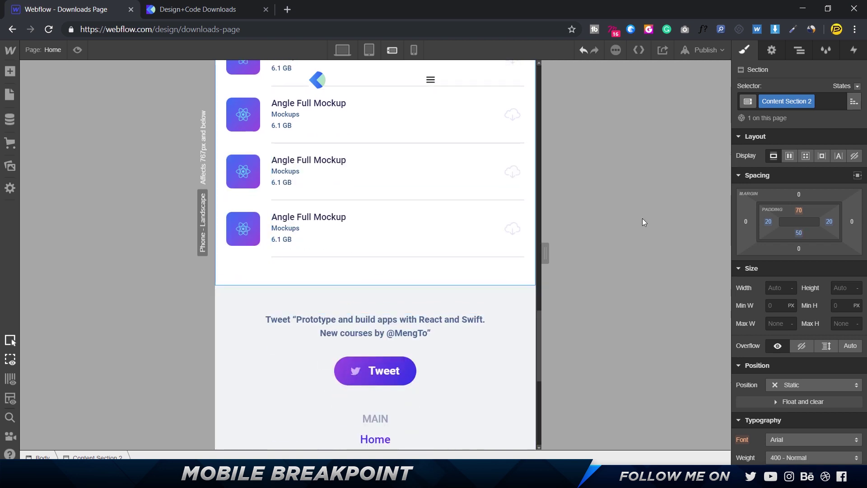
Step: Check the hero section at the phone portrait breakpoint and return to the phone landscape breakpoint
{"action": "scroll", "coordinate": [455, 235], "scroll_direction": "down", "scroll_amount": 5}
{"action": "scroll", "coordinate": [454, 234], "scroll_direction": "up", "scroll_amount": 10}
{"action": "scroll", "coordinate": [454, 233], "scroll_direction": "up", "scroll_amount": 5}
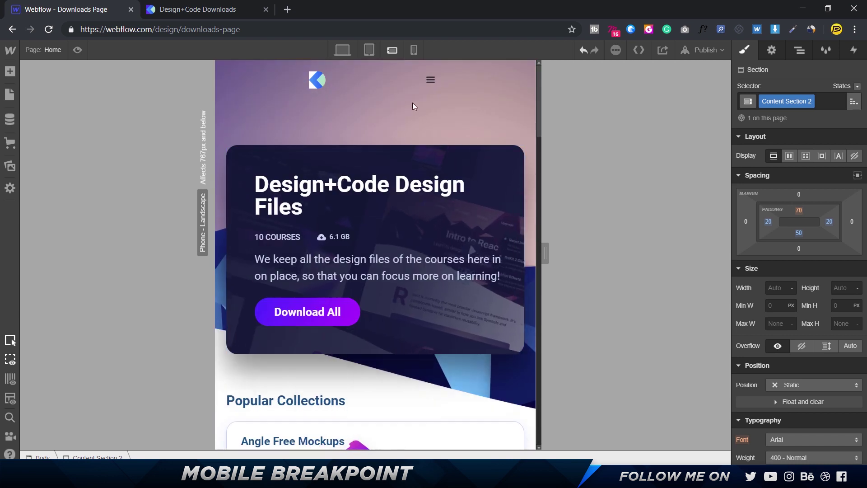
{"action": "left_click", "coordinate": [414, 51]}
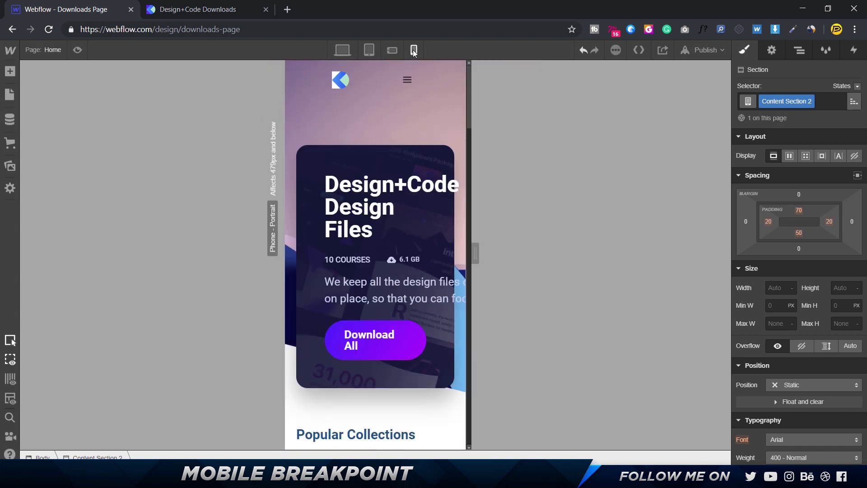
{"action": "left_click", "coordinate": [392, 52]}
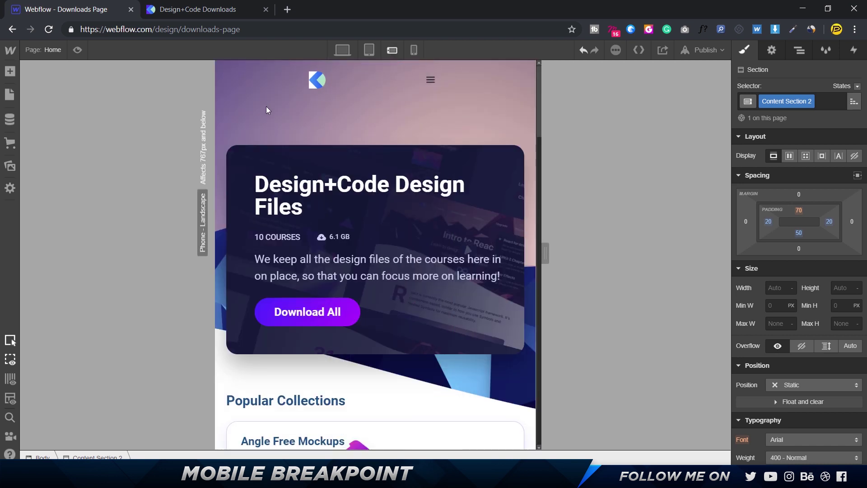
Step: Inspect the Hero Section's Scroll into view interaction, including its Transparent to Black animation for scrolling out of view
{"action": "left_click", "coordinate": [261, 80]}
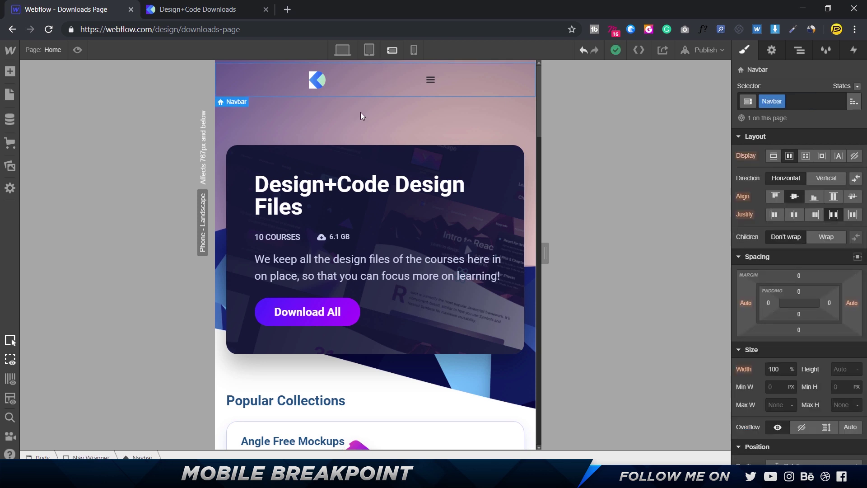
{"action": "left_click", "coordinate": [530, 175]}
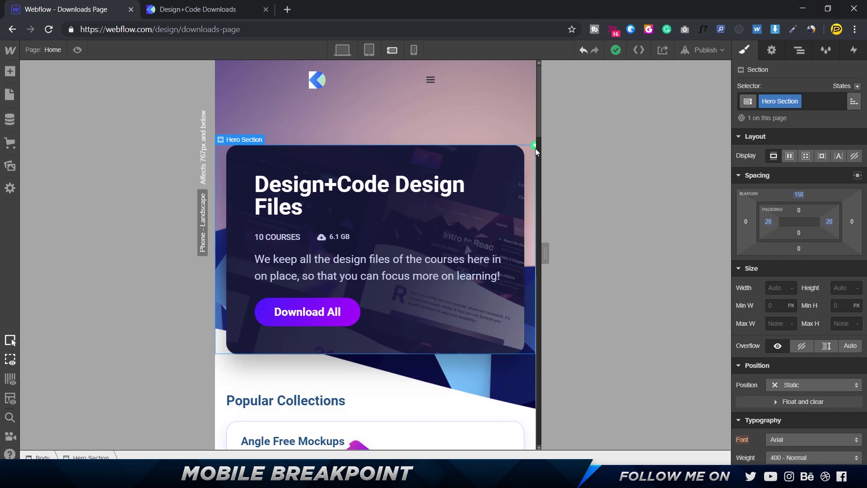
{"action": "left_click", "coordinate": [851, 50]}
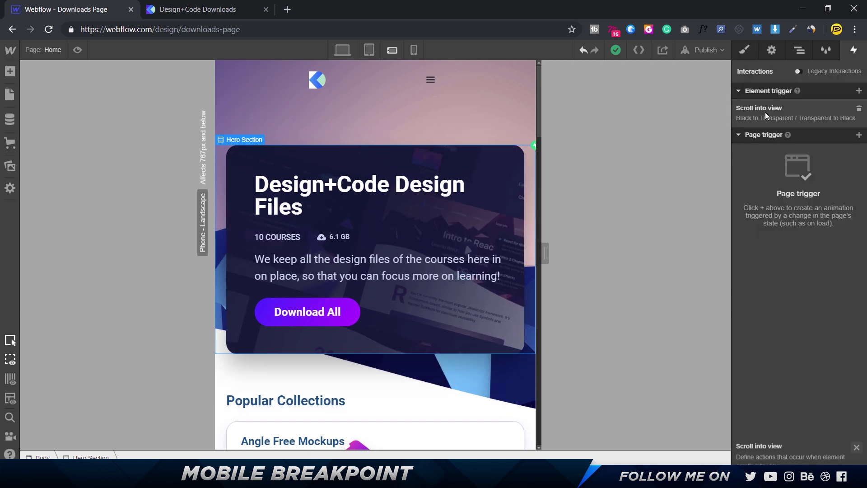
{"action": "left_click", "coordinate": [765, 112]}
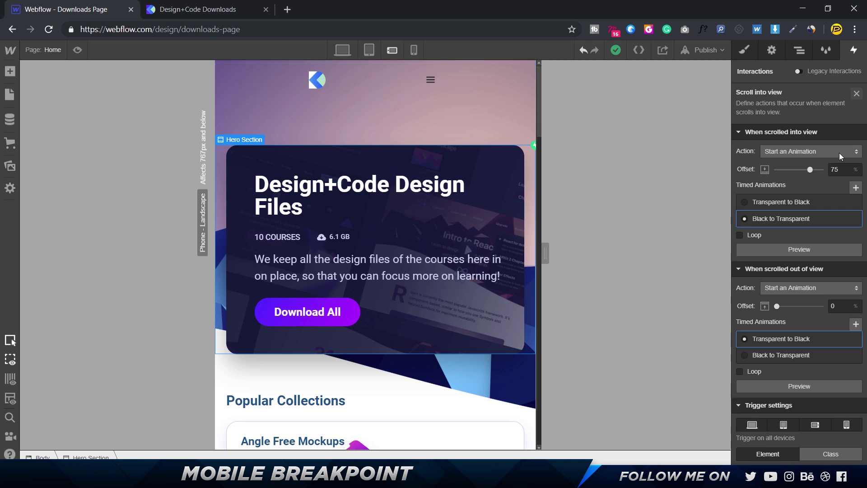
{"action": "mouse_move", "coordinate": [794, 225]}
{"action": "mouse_move", "coordinate": [790, 336]}
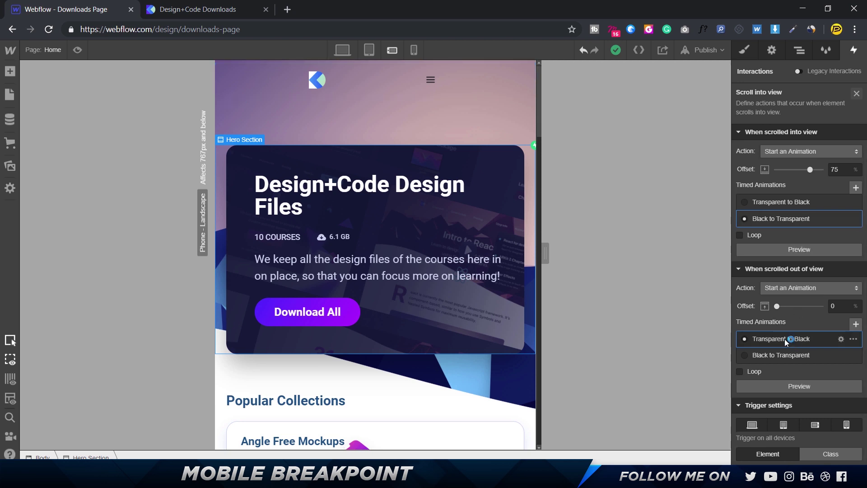
{"action": "left_click", "coordinate": [784, 339]}
{"action": "left_click", "coordinate": [740, 85]}
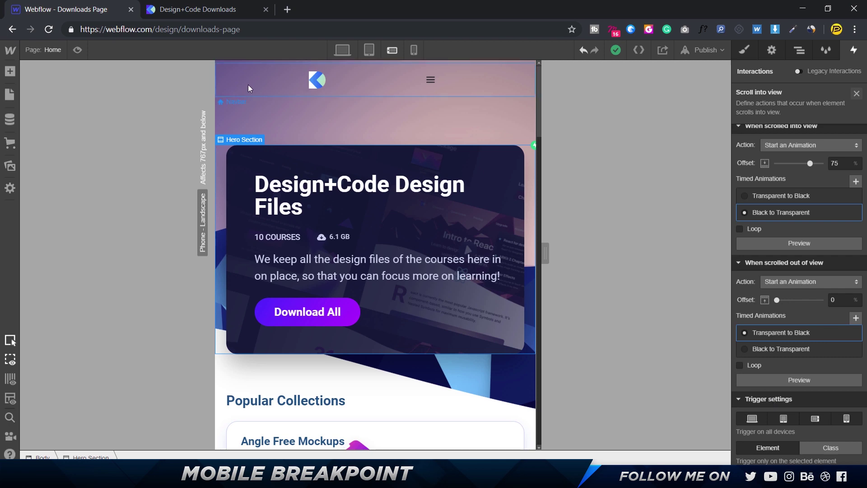
Step: Examine the navigation bar on the Design+Code Downloads reference page at 1024 px width while scrolling, and return to the Webflow Designer
{"action": "left_click", "coordinate": [176, 10]}
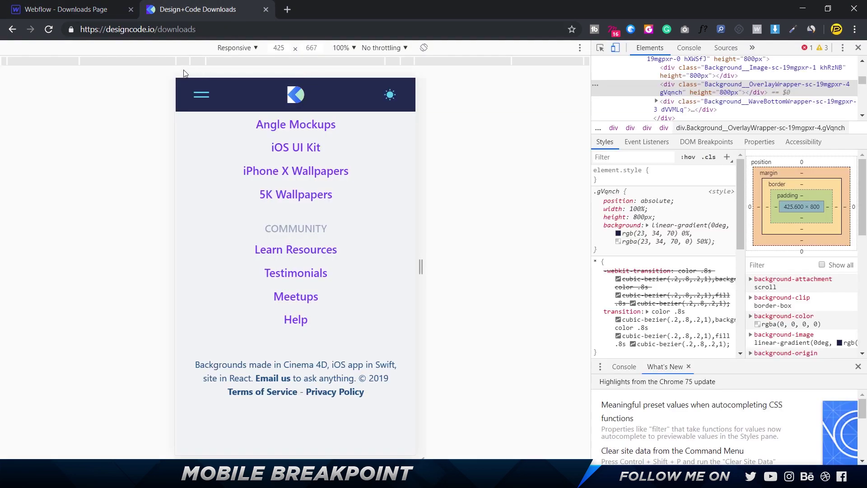
{"action": "left_click", "coordinate": [53, 65]}
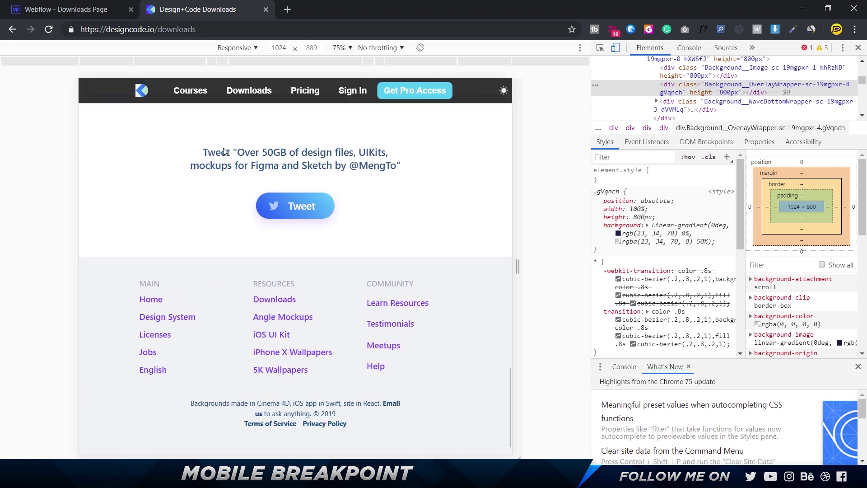
{"action": "scroll", "coordinate": [224, 152], "scroll_direction": "up", "scroll_amount": 15}
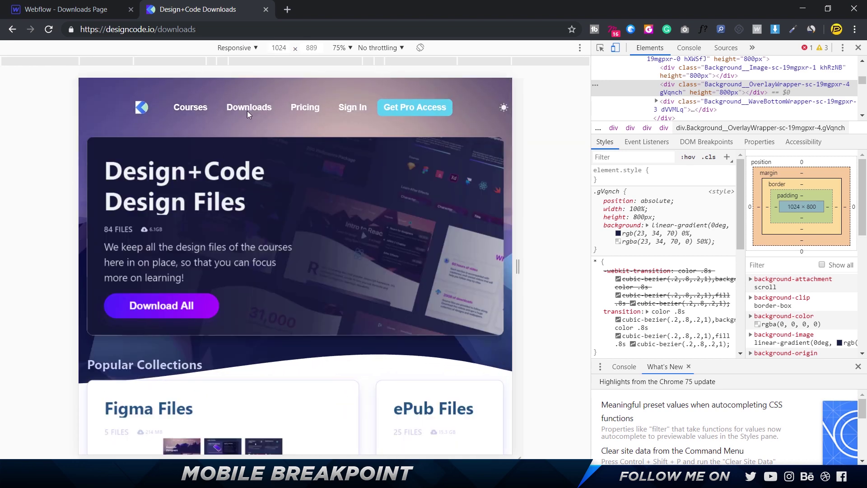
{"action": "scroll", "coordinate": [270, 105], "scroll_direction": "down", "scroll_amount": 5}
{"action": "left_click", "coordinate": [86, 9]}
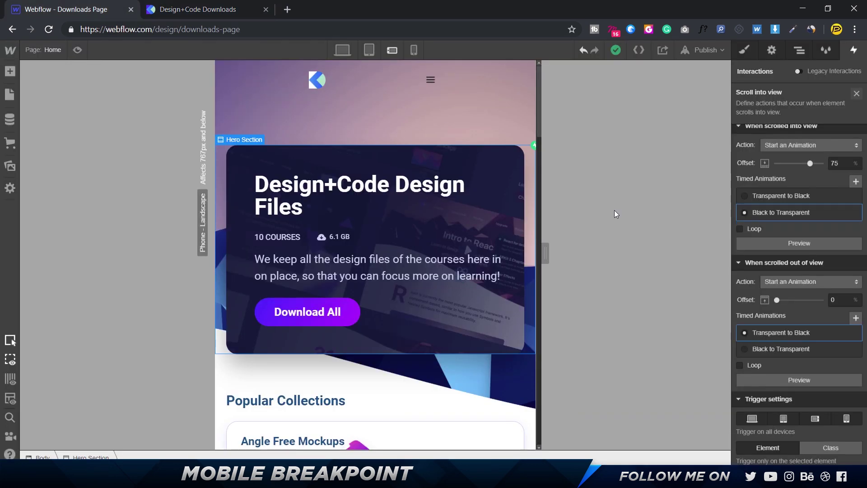
Step: Turn off the Hero Section's Scroll into view trigger for phone landscape and phone portrait, and preview the page's scrolling at phone landscape
{"action": "left_click", "coordinate": [815, 420]}
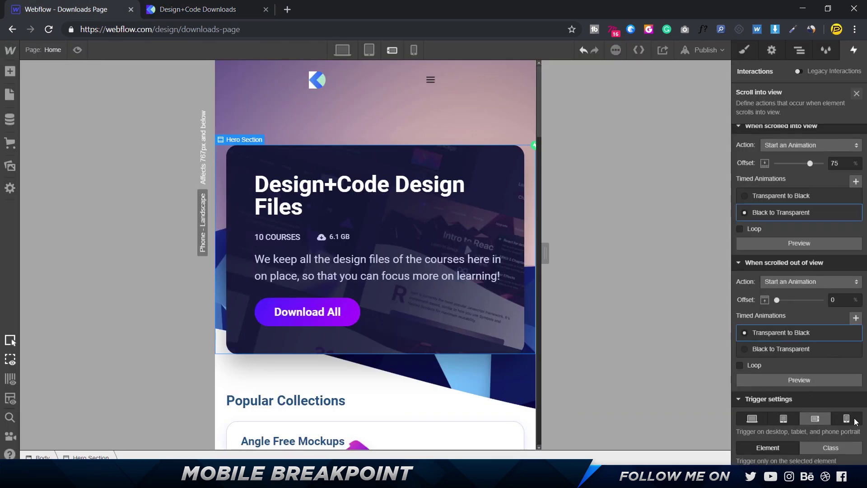
{"action": "left_click", "coordinate": [850, 421]}
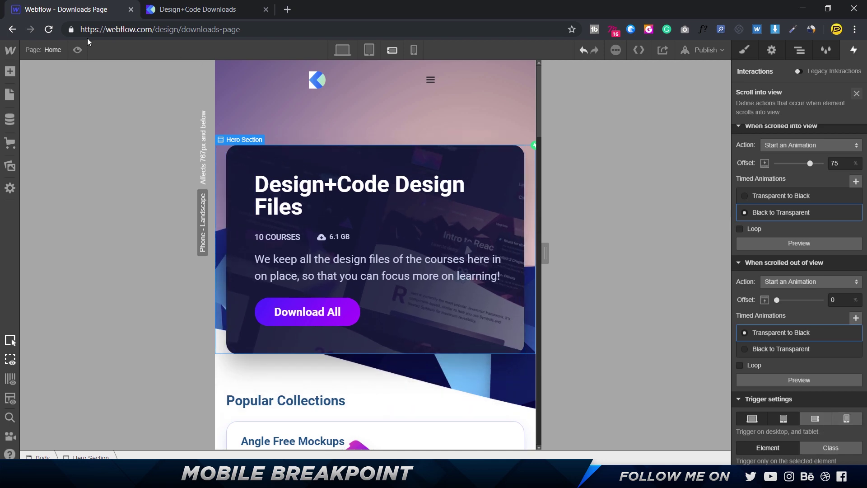
{"action": "left_click", "coordinate": [77, 49]}
{"action": "scroll", "coordinate": [414, 172], "scroll_direction": "down", "scroll_amount": 8}
{"action": "scroll", "coordinate": [420, 192], "scroll_direction": "up", "scroll_amount": 8}
{"action": "scroll", "coordinate": [429, 217], "scroll_direction": "down", "scroll_amount": 20}
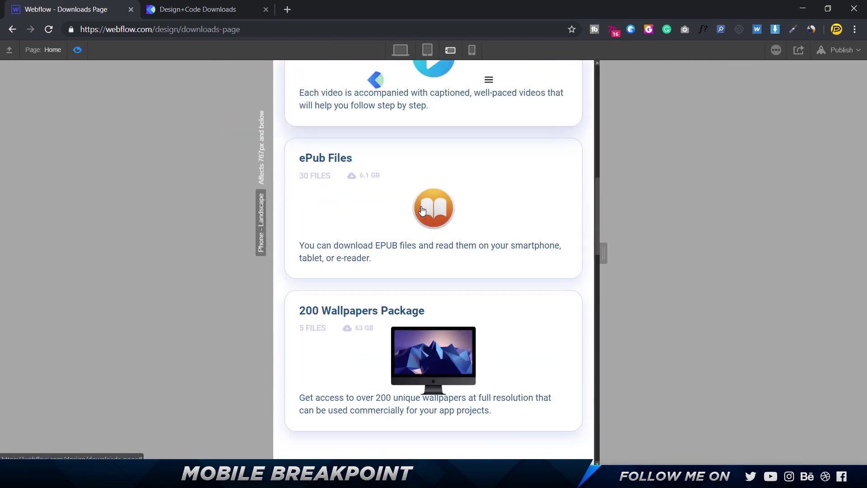
{"action": "scroll", "coordinate": [443, 302], "scroll_direction": "down", "scroll_amount": 5}
{"action": "scroll", "coordinate": [445, 302], "scroll_direction": "up", "scroll_amount": 20}
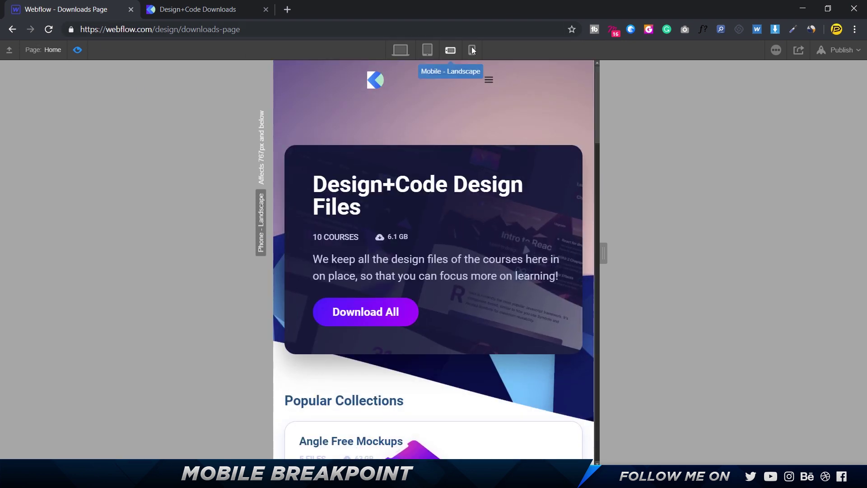
Step: Preview the navbar while scrolling at the tablet breakpoint, and return to editing at phone landscape
{"action": "left_click", "coordinate": [428, 50]}
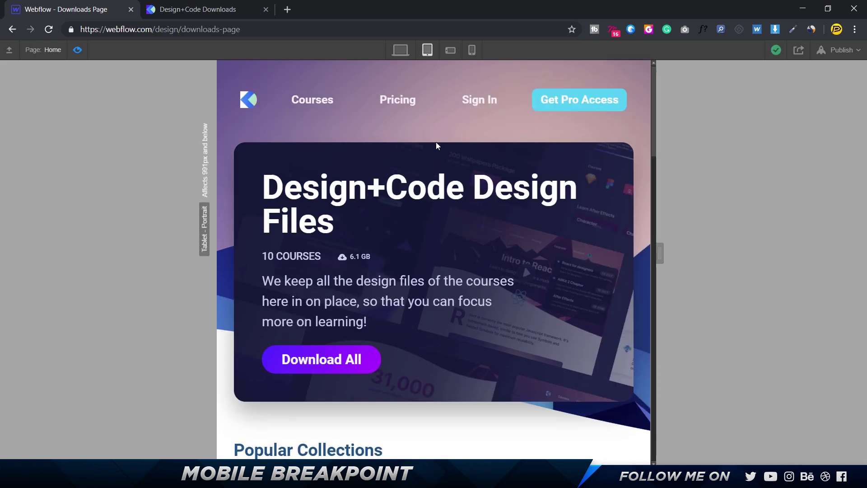
{"action": "scroll", "coordinate": [435, 142], "scroll_direction": "down", "scroll_amount": 10}
{"action": "scroll", "coordinate": [441, 168], "scroll_direction": "up", "scroll_amount": 10}
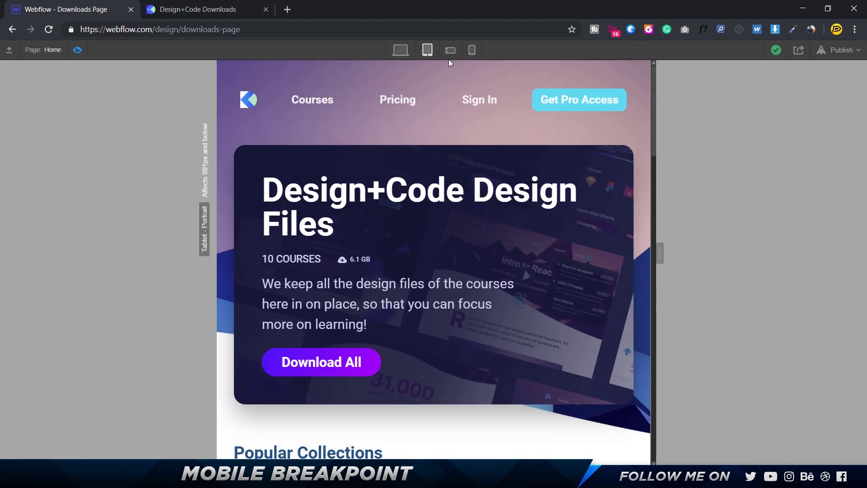
{"action": "left_click", "coordinate": [451, 49]}
{"action": "left_click", "coordinate": [76, 49]}
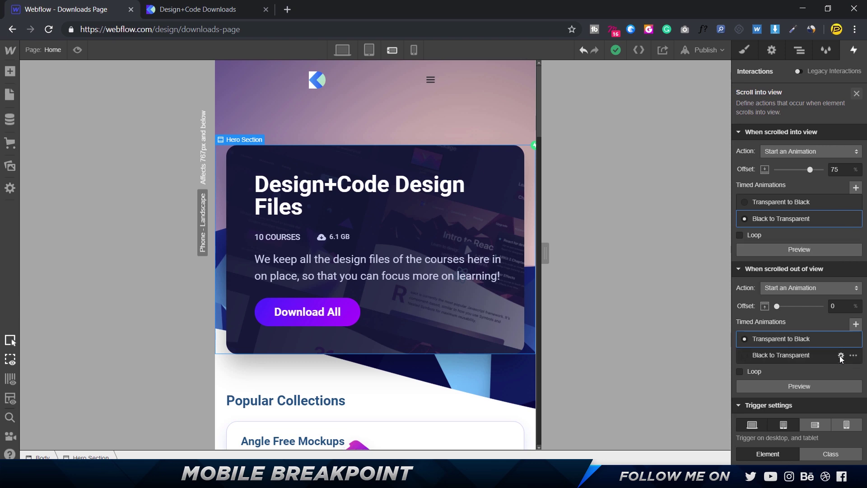
Step: Check the navigation bar on the Design+Code Downloads reference page at 425 px width, and return to the Webflow Designer
{"action": "left_click", "coordinate": [205, 7]}
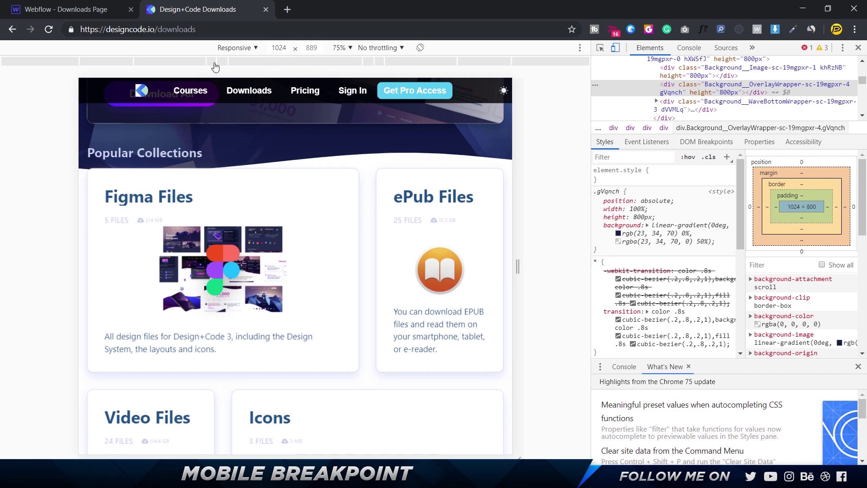
{"action": "left_click", "coordinate": [323, 60]}
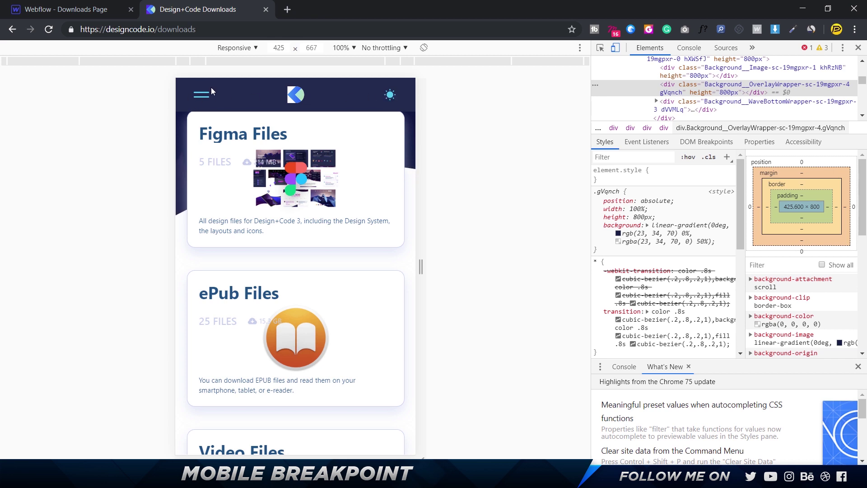
{"action": "left_click", "coordinate": [80, 8]}
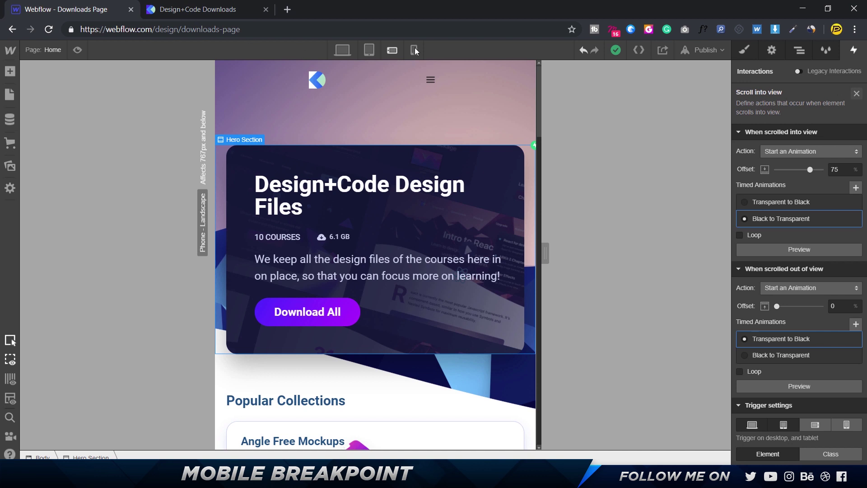
Step: Inspect the Navbar's style settings and its nested elements, including the Nav Menu
{"action": "left_click", "coordinate": [370, 85]}
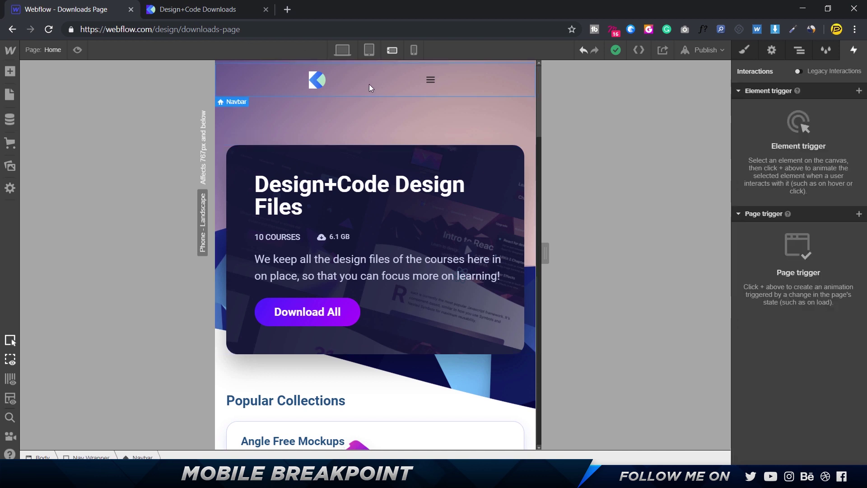
{"action": "left_click", "coordinate": [745, 49]}
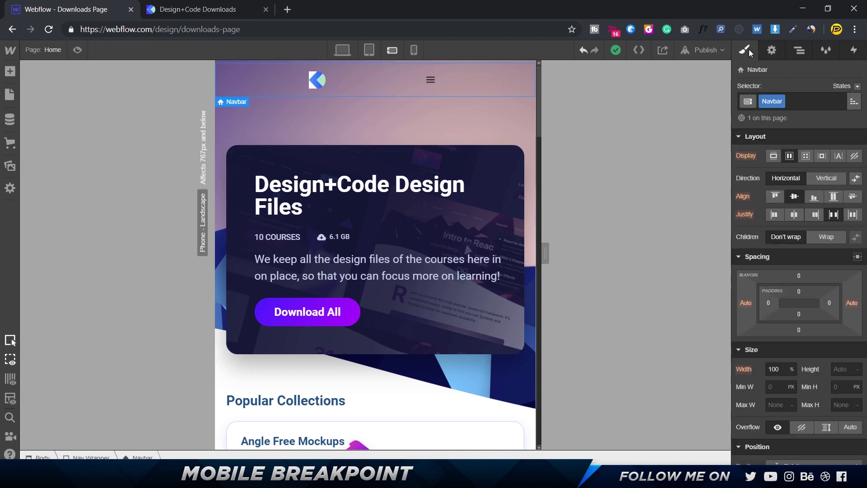
{"action": "left_click", "coordinate": [795, 54]}
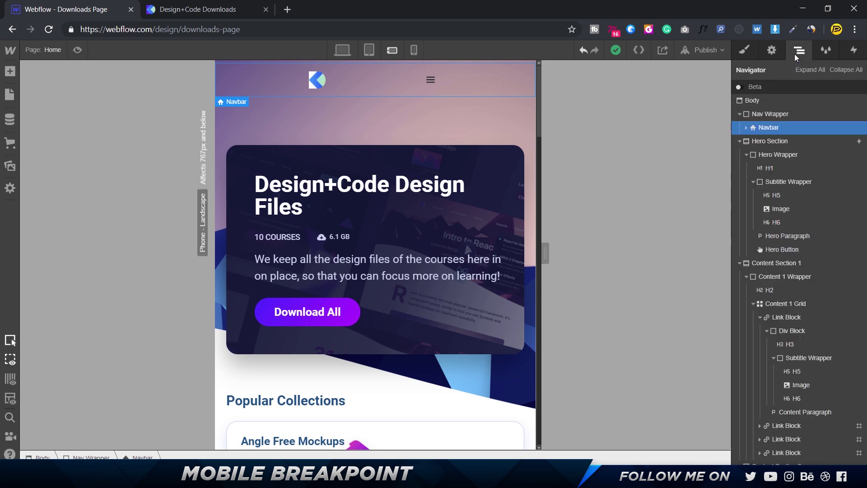
{"action": "left_click", "coordinate": [745, 127]}
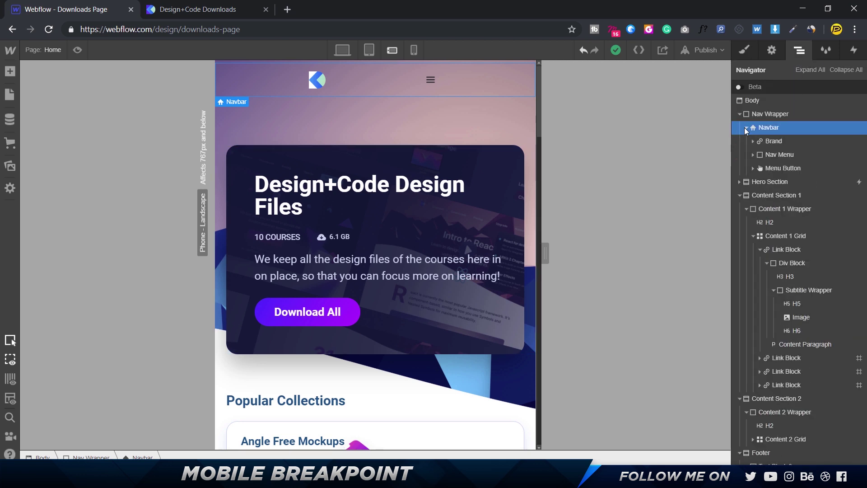
{"action": "left_click", "coordinate": [775, 154]}
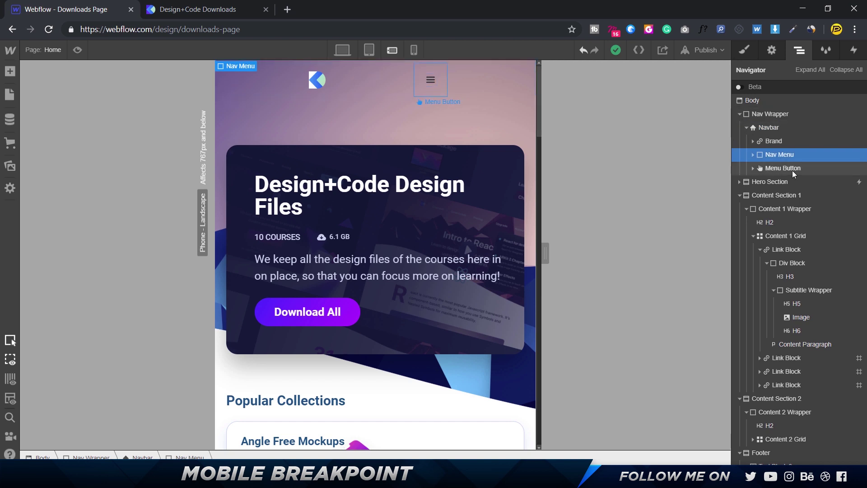
{"action": "left_click", "coordinate": [768, 128]}
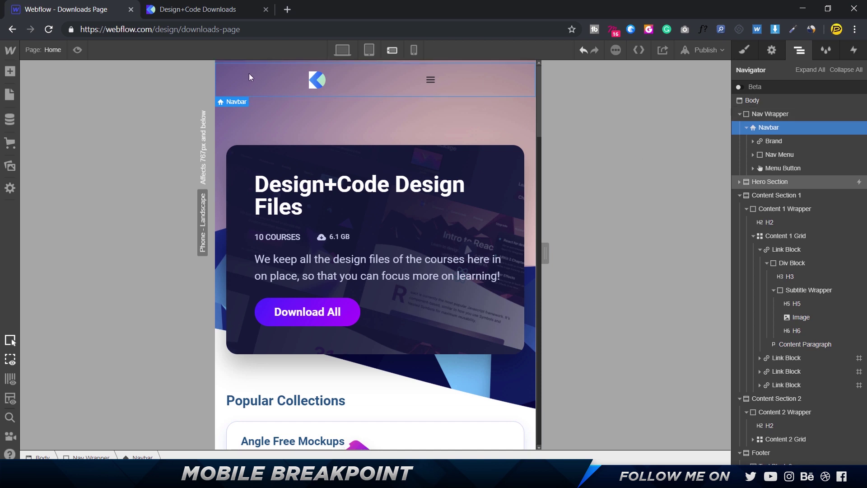
Step: Set the Nav Wrapper's top and bottom padding to 0 px
{"action": "left_click", "coordinate": [495, 102]}
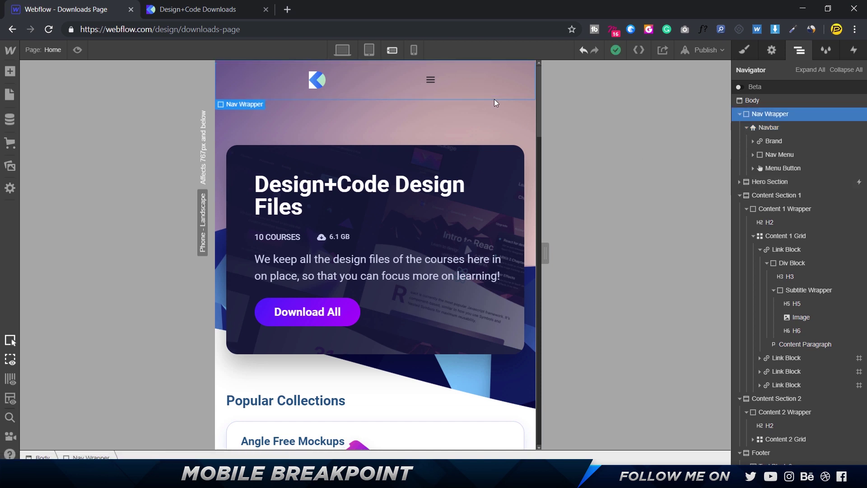
{"action": "left_click", "coordinate": [744, 49]}
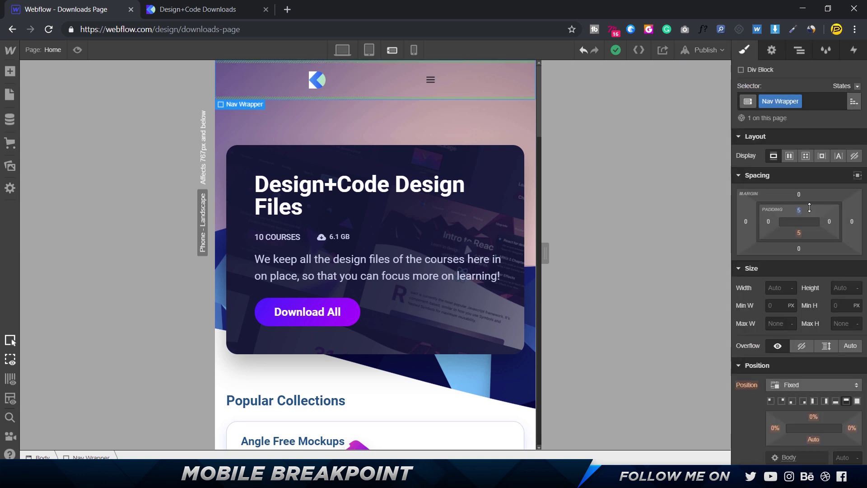
{"action": "right_click", "coordinate": [800, 209]}
{"action": "left_click", "coordinate": [797, 209]}
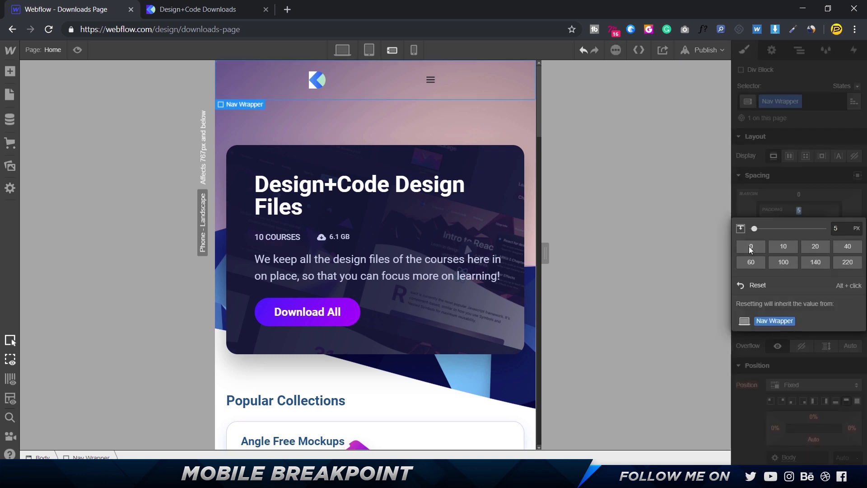
{"action": "left_click", "coordinate": [835, 208]}
{"action": "left_click", "coordinate": [798, 233]}
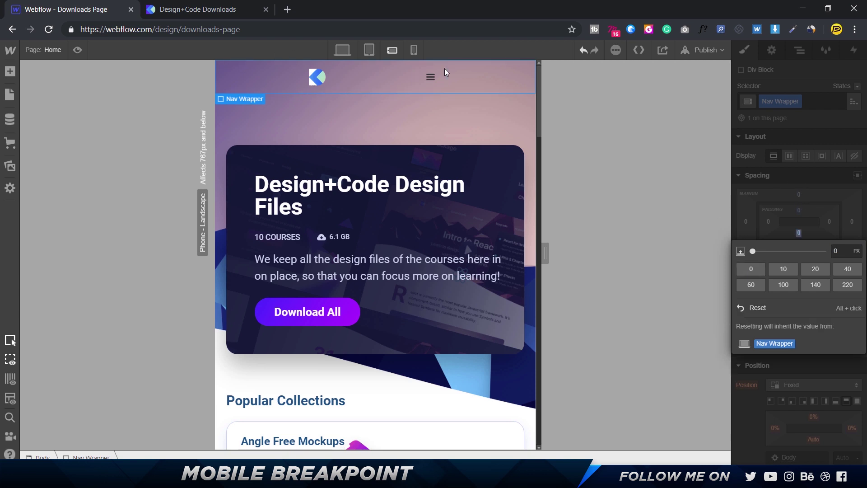
{"action": "left_click", "coordinate": [809, 169]}
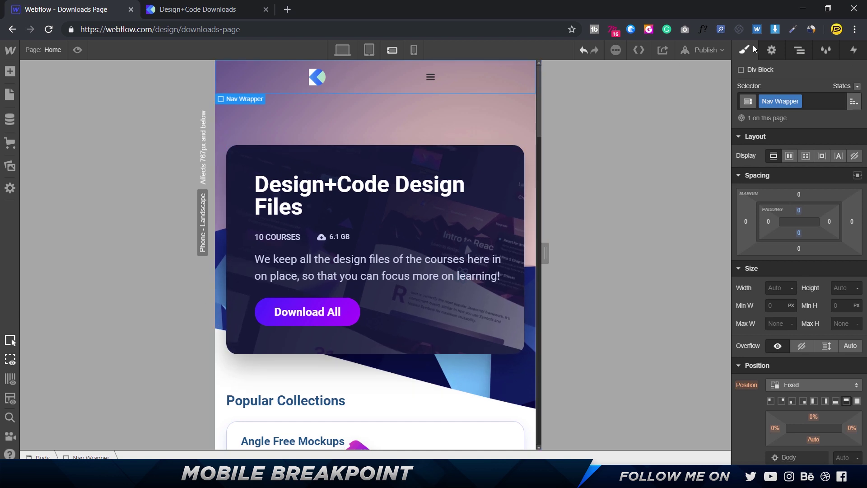
Step: Set the Nav Wrapper's background color to #222c4d
{"action": "left_click", "coordinate": [806, 55]}
{"action": "left_click", "coordinate": [786, 128]}
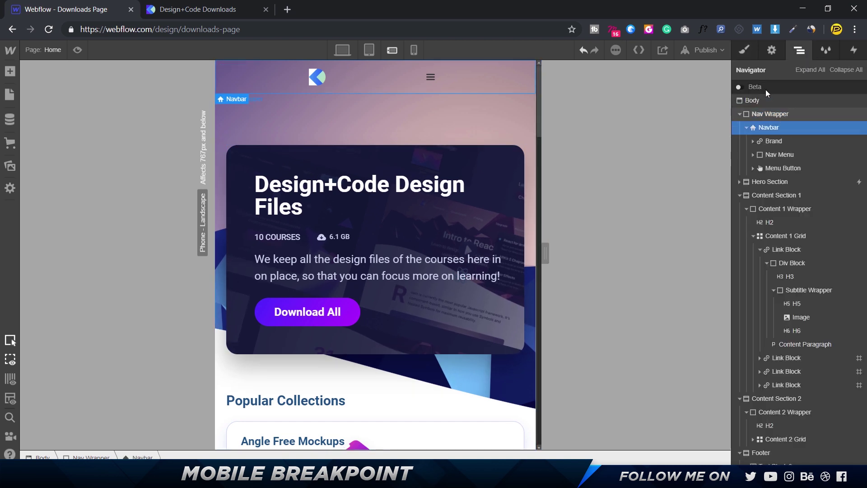
{"action": "left_click", "coordinate": [763, 115]}
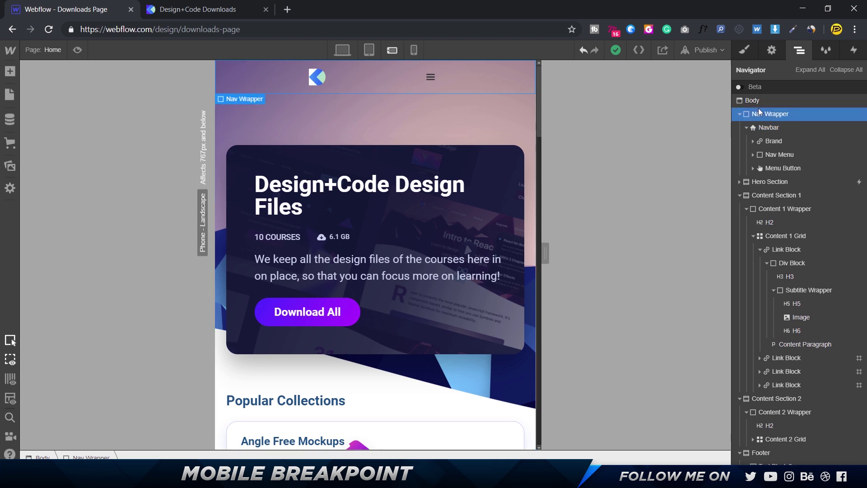
{"action": "left_click", "coordinate": [744, 50]}
{"action": "scroll", "coordinate": [826, 248], "scroll_direction": "down", "scroll_amount": 5}
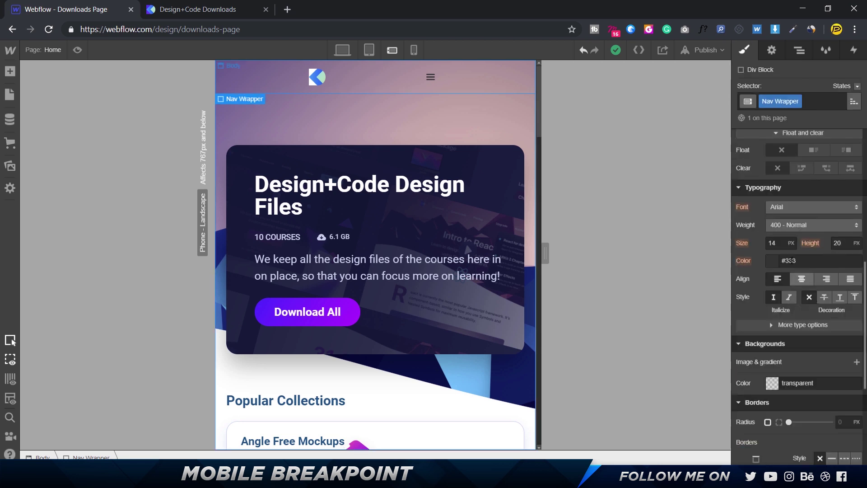
{"action": "left_click", "coordinate": [772, 384]}
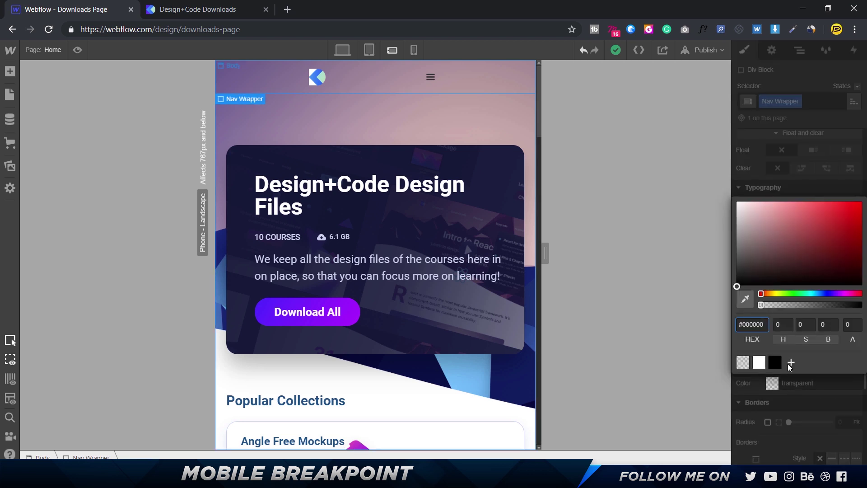
{"action": "key", "text": "ctrl+a"}
{"action": "type", "text": "#222c4d"}
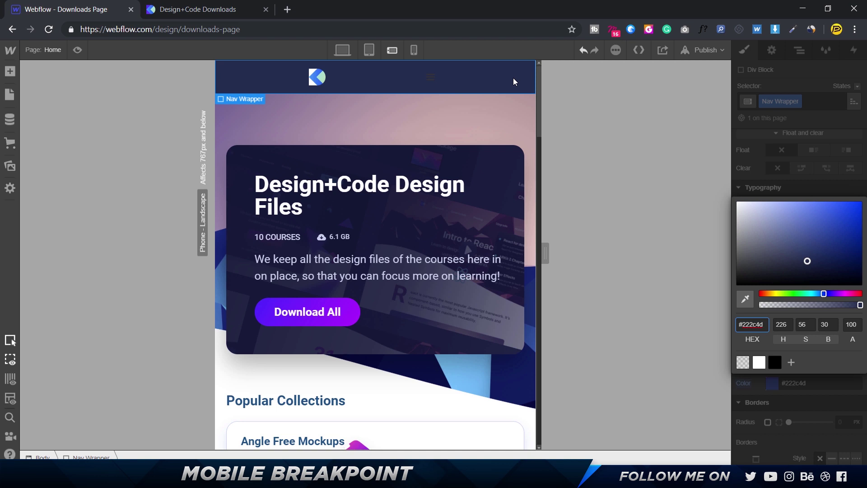
Step: Change the color of the icon inside the Menu Button to white
{"action": "left_click", "coordinate": [441, 79]}
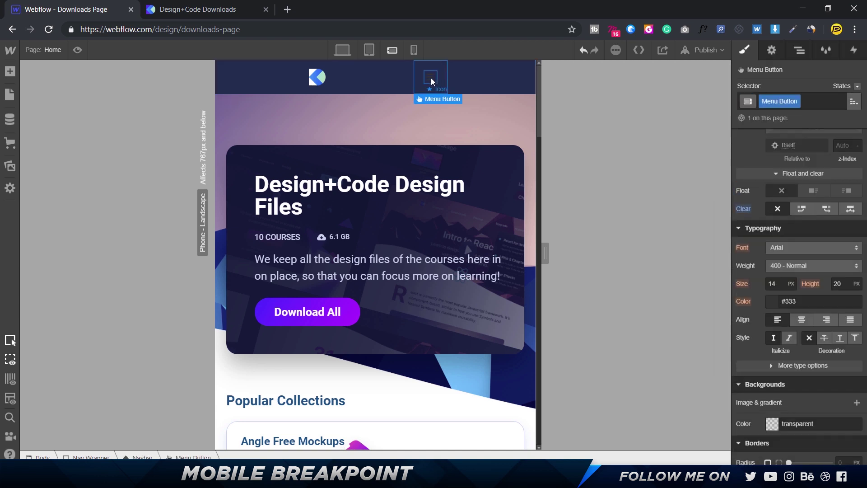
{"action": "left_click", "coordinate": [431, 78]}
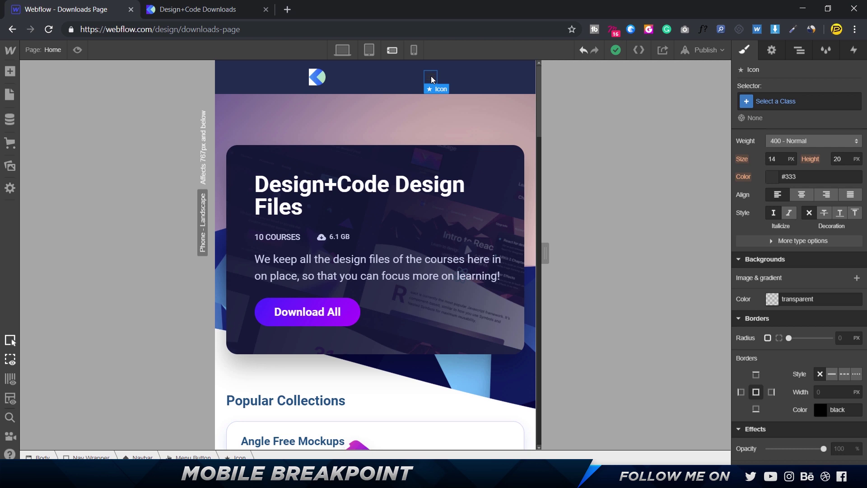
{"action": "left_click", "coordinate": [10, 165]}
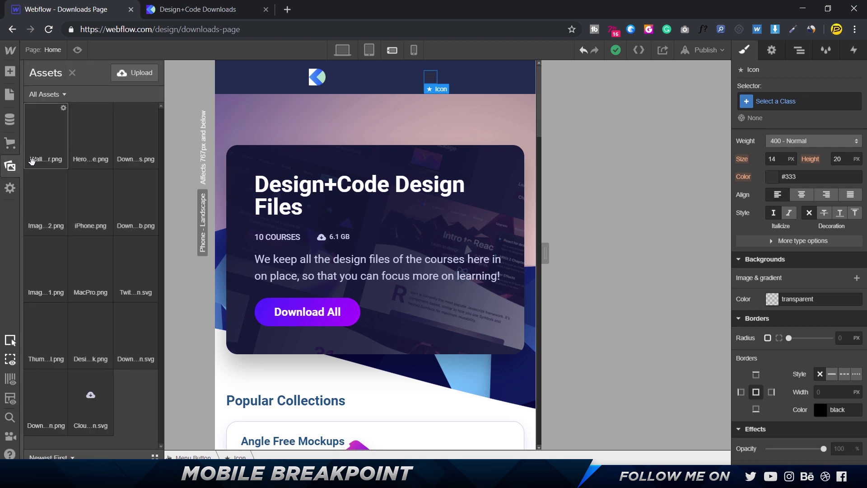
{"action": "left_click", "coordinate": [441, 76]}
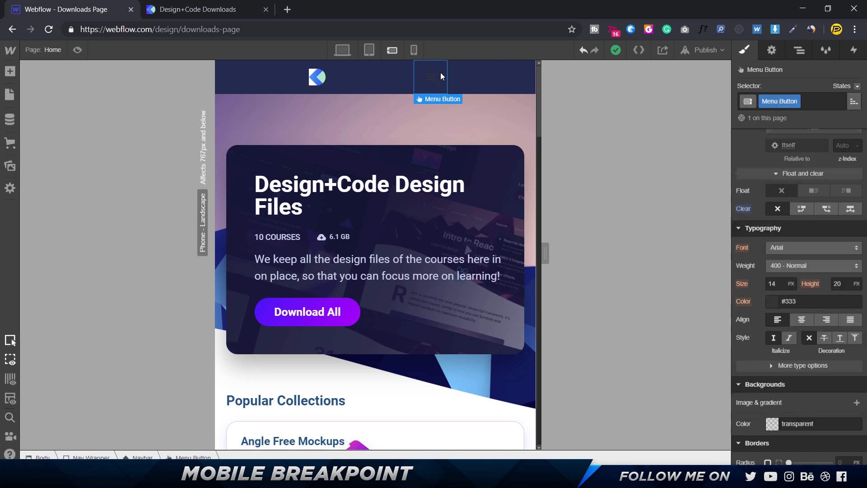
{"action": "left_click", "coordinate": [431, 77]}
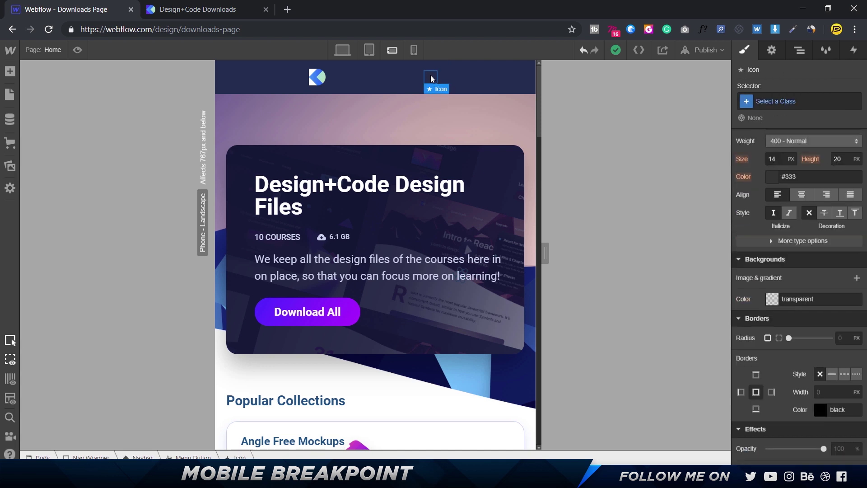
{"action": "left_click", "coordinate": [771, 176]}
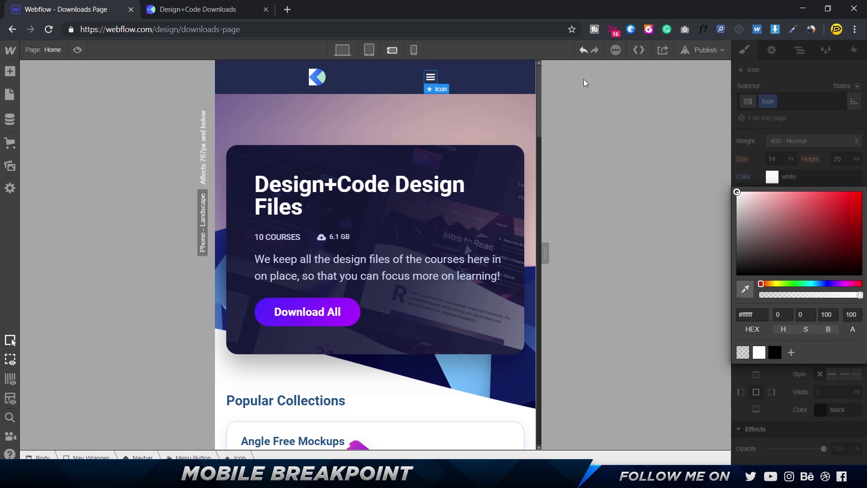
{"action": "left_click", "coordinate": [498, 71]}
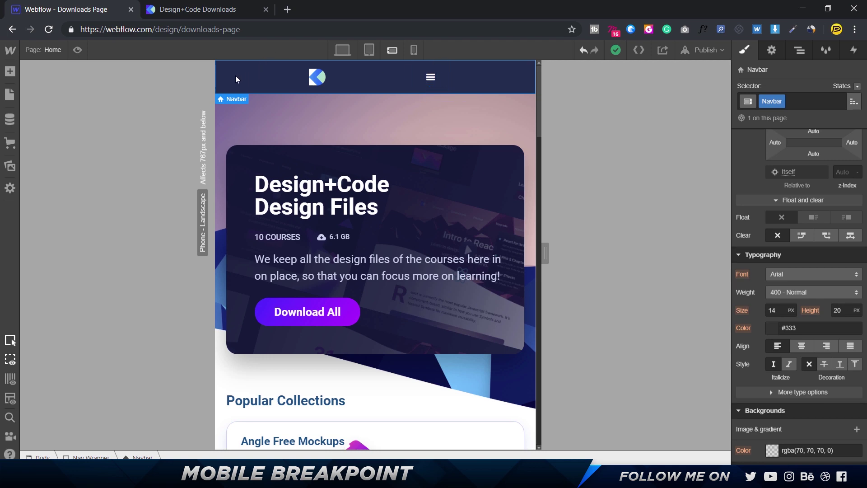
Step: Examine the opened mobile menu and the navigation bar at the top of the Design+Code Downloads reference page
{"action": "left_click", "coordinate": [192, 12]}
{"action": "left_click", "coordinate": [201, 94]}
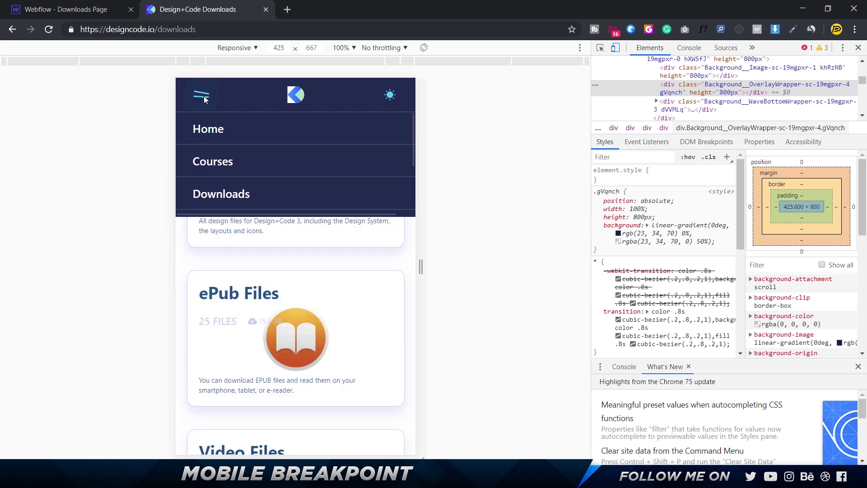
{"action": "scroll", "coordinate": [282, 156], "scroll_direction": "up", "scroll_amount": 6}
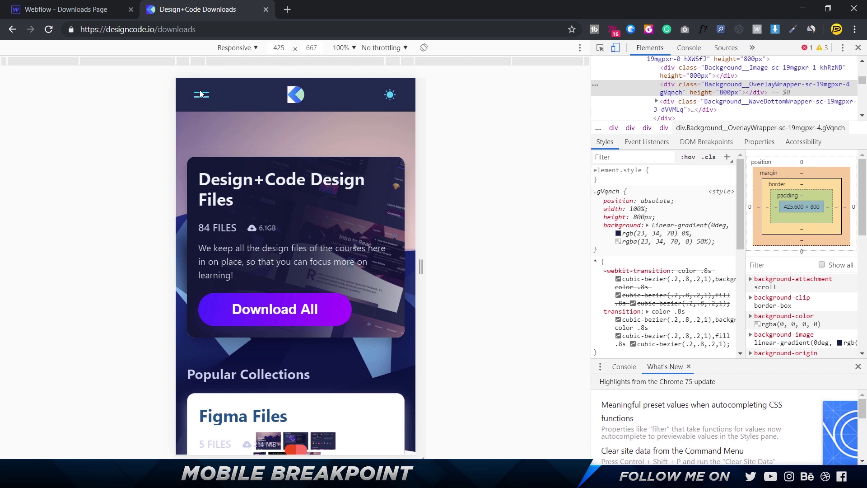
Step: Switch back to Webflow and set the Menu Button's position to Absolute, anchored along the navbar's left edge
{"action": "left_click", "coordinate": [97, 9]}
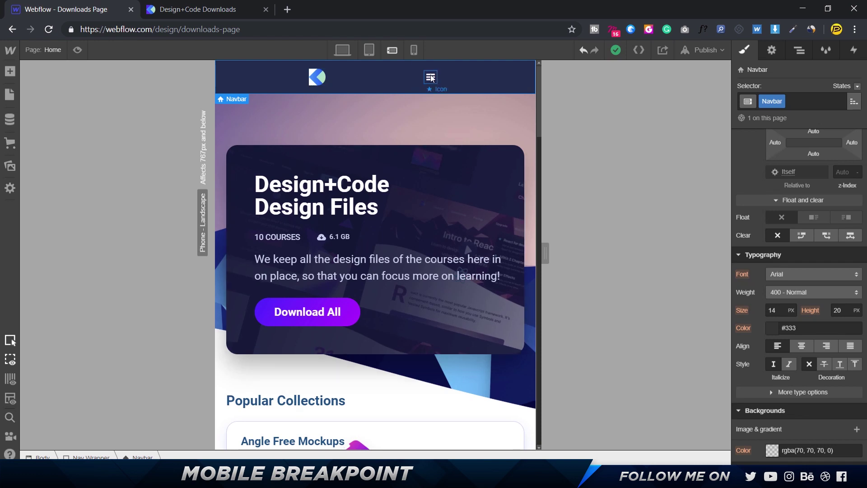
{"action": "left_click", "coordinate": [431, 77]}
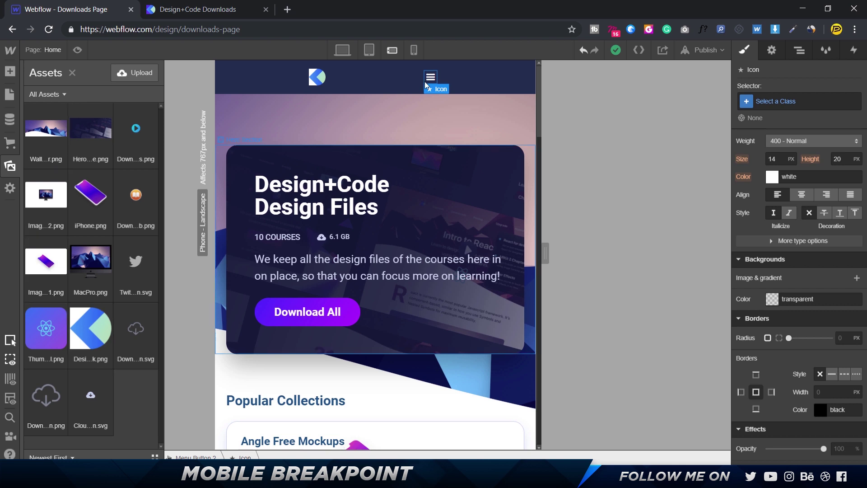
{"action": "left_click", "coordinate": [462, 69]}
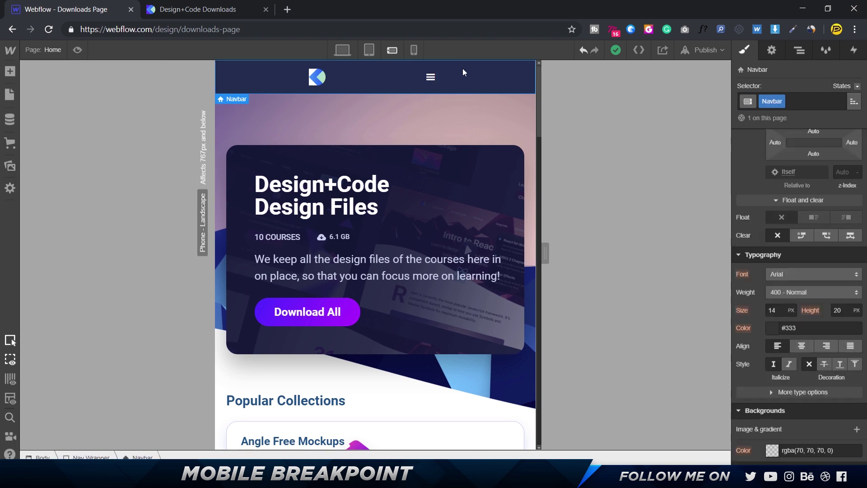
{"action": "left_click", "coordinate": [419, 71]}
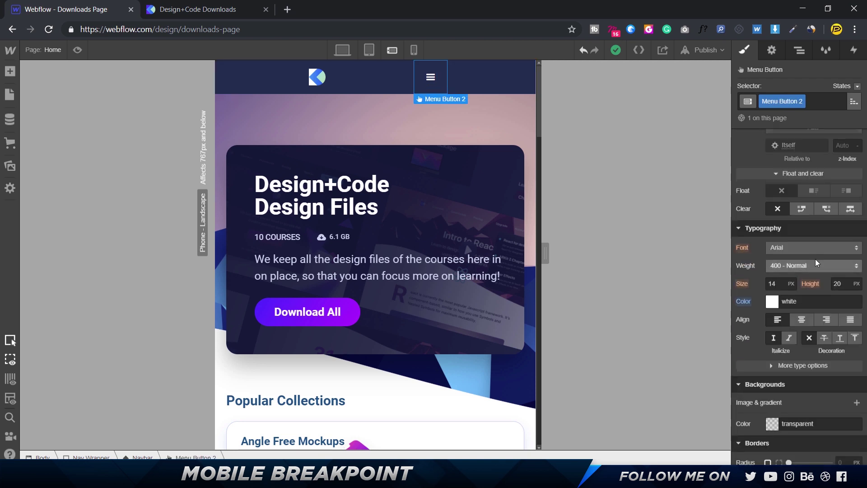
{"action": "scroll", "coordinate": [814, 259], "scroll_direction": "down", "scroll_amount": 5}
{"action": "scroll", "coordinate": [814, 259], "scroll_direction": "up", "scroll_amount": 3}
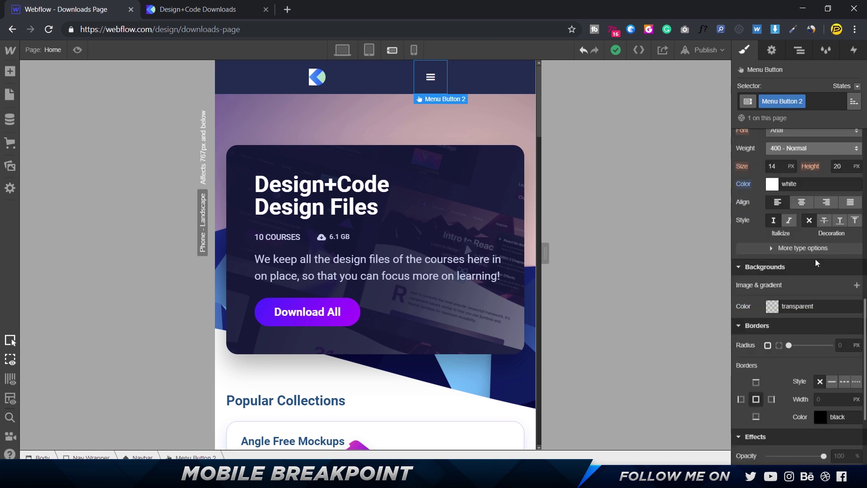
{"action": "scroll", "coordinate": [814, 258], "scroll_direction": "up", "scroll_amount": 2}
{"action": "scroll", "coordinate": [814, 219], "scroll_direction": "up", "scroll_amount": 3}
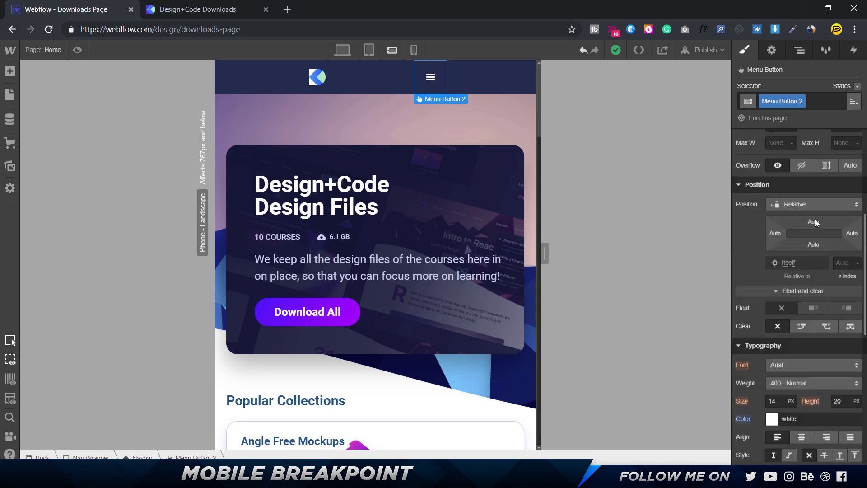
{"action": "left_click", "coordinate": [812, 204]}
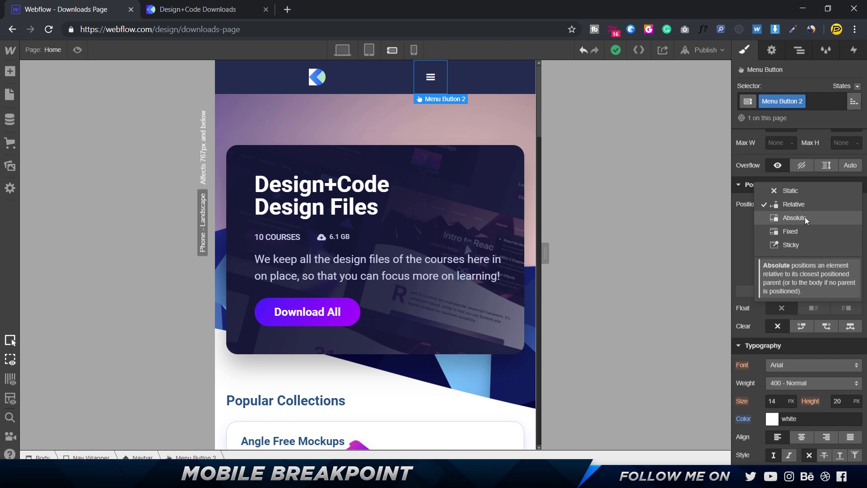
{"action": "left_click", "coordinate": [805, 217]}
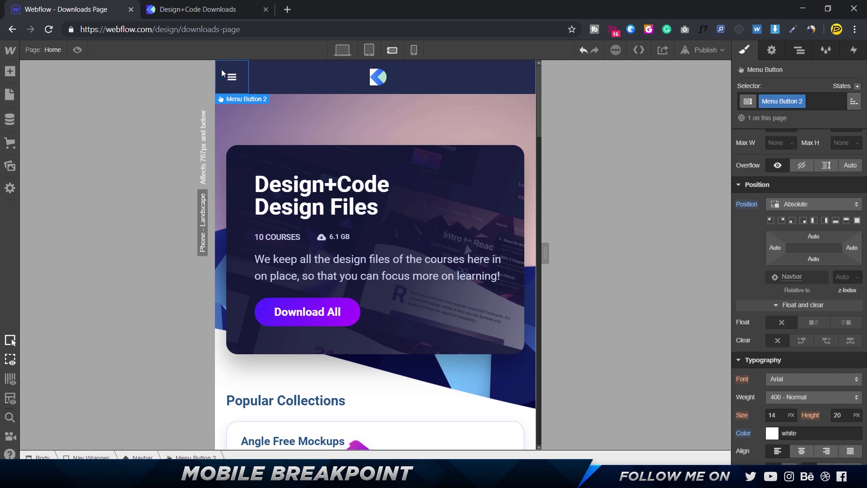
{"action": "left_click", "coordinate": [814, 219]}
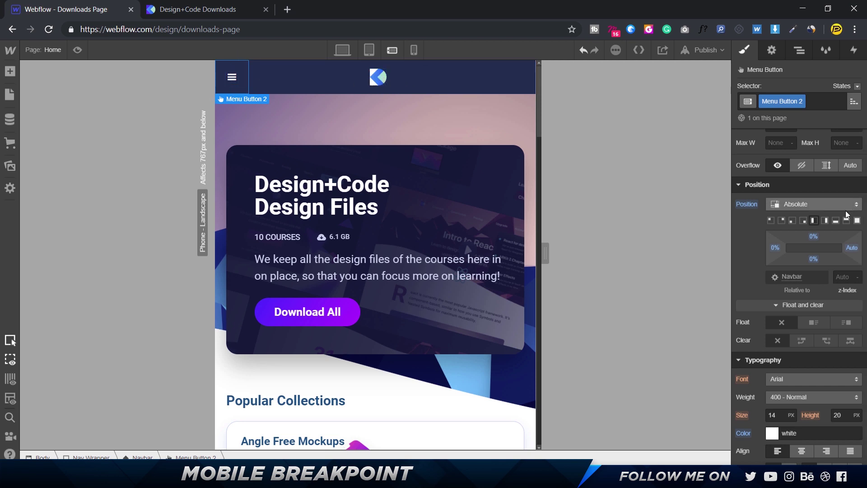
Step: Check the Navbar and Nav Wrapper style settings and preview the page with the mobile menu opened
{"action": "left_click", "coordinate": [459, 81]}
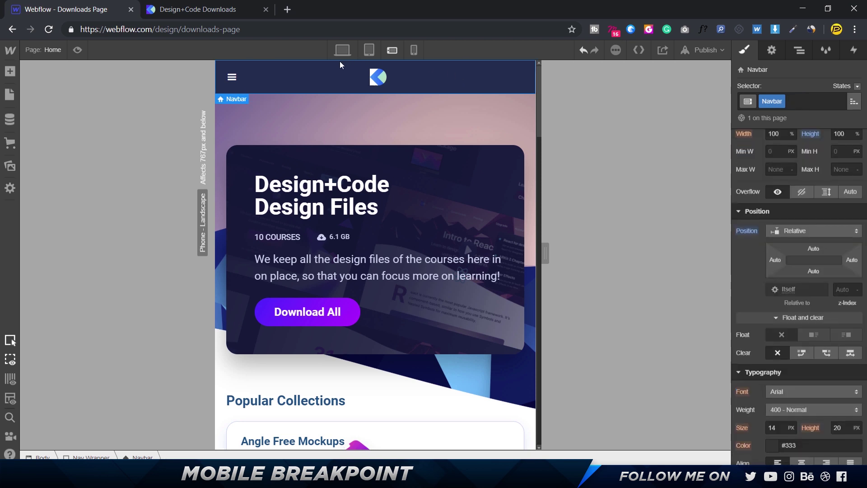
{"action": "left_click", "coordinate": [90, 457]}
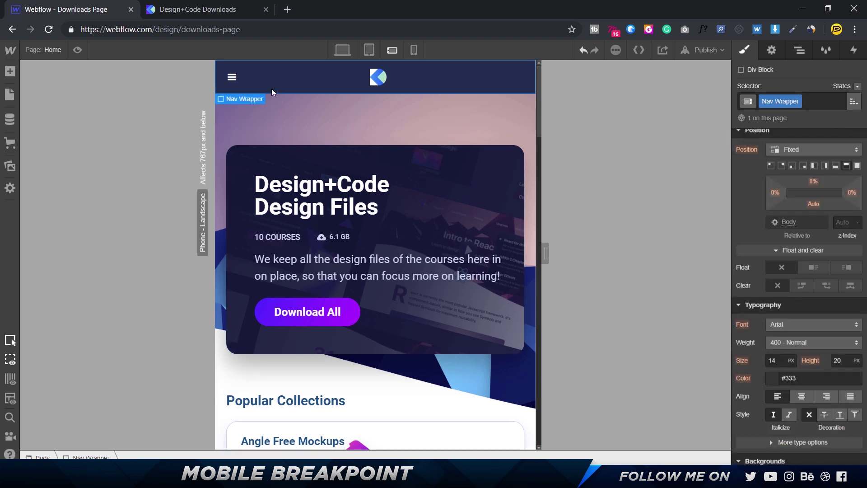
{"action": "scroll", "coordinate": [844, 180], "scroll_direction": "up", "scroll_amount": 5}
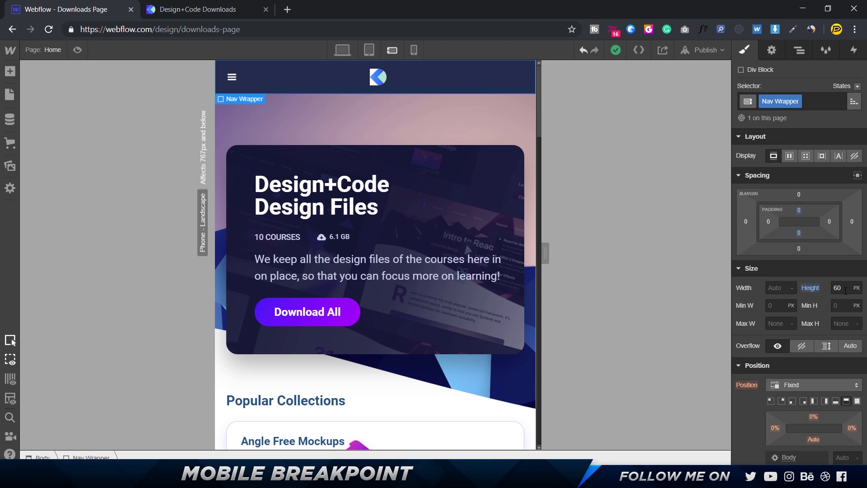
{"action": "left_click", "coordinate": [444, 77]}
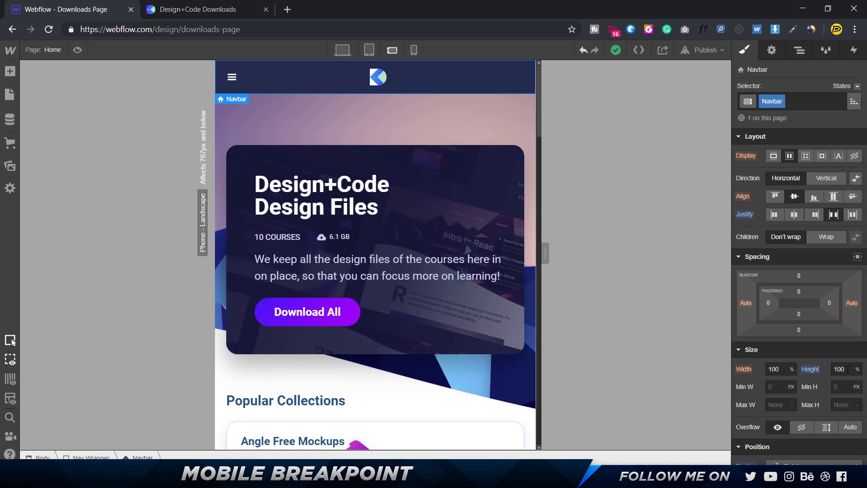
{"action": "left_click", "coordinate": [89, 456]}
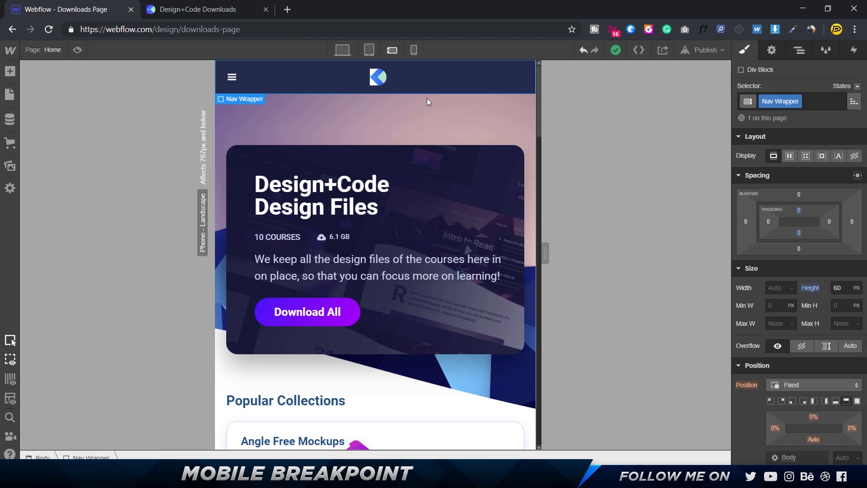
{"action": "left_click", "coordinate": [77, 50]}
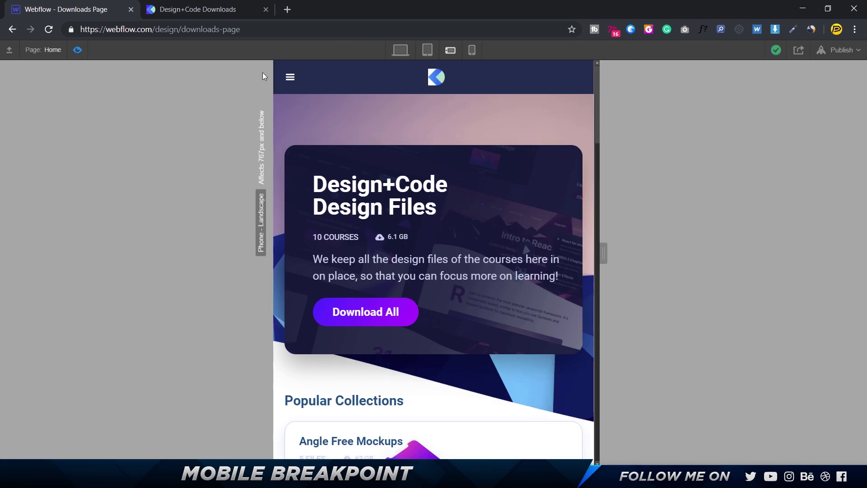
{"action": "left_click", "coordinate": [289, 77]}
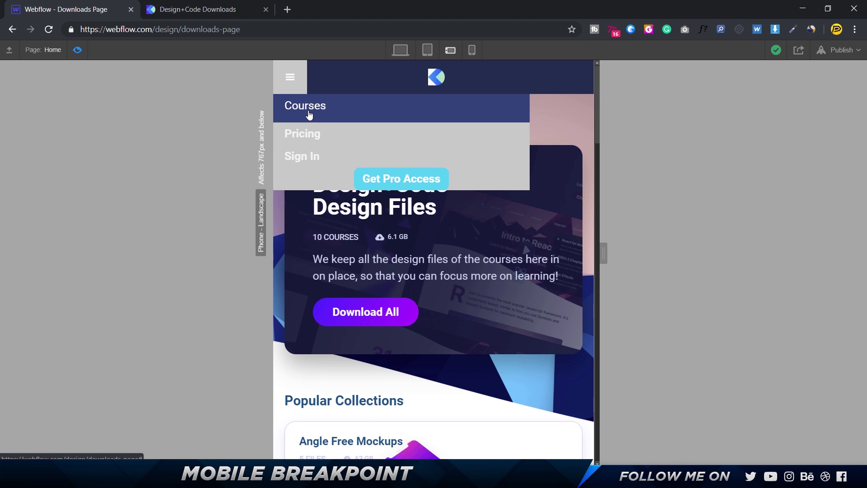
{"action": "left_click", "coordinate": [77, 50]}
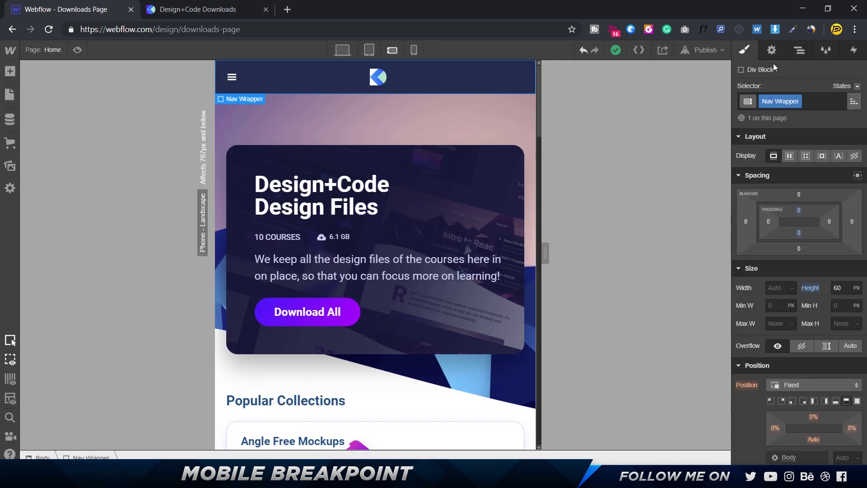
Step: Open the navbar's dropdown menu on the design canvas through the Menu Button's settings
{"action": "left_click", "coordinate": [771, 51]}
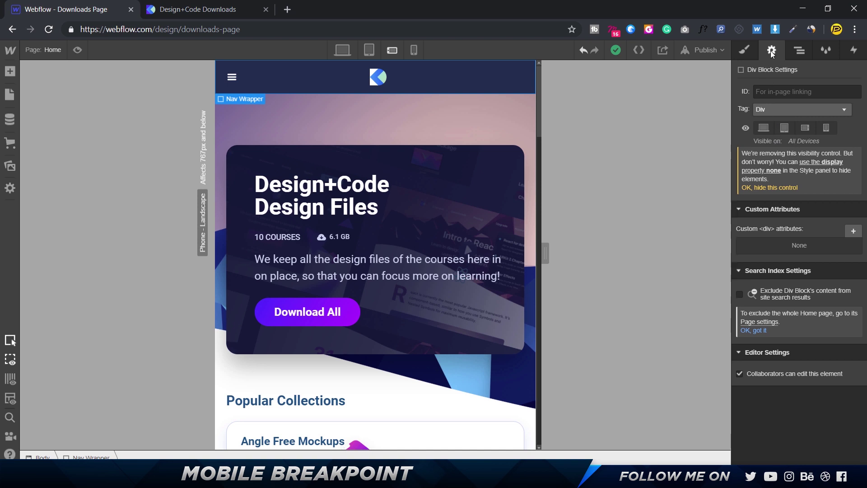
{"action": "left_click", "coordinate": [242, 69]}
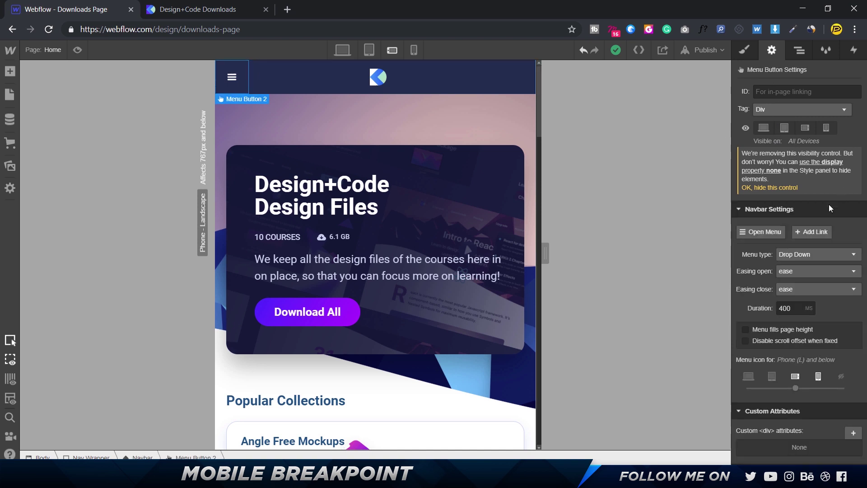
{"action": "left_click", "coordinate": [770, 230]}
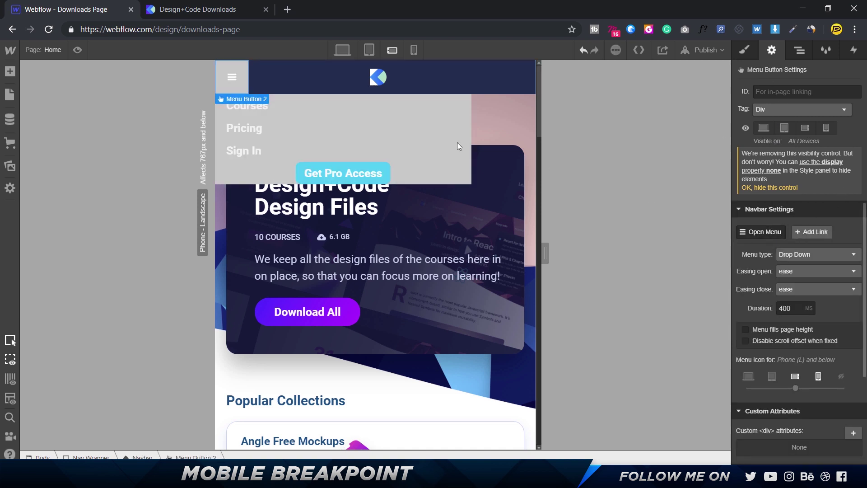
Step: Set the font weight of the menu's Navigation Links to 400 - Normal
{"action": "left_click", "coordinate": [337, 108]}
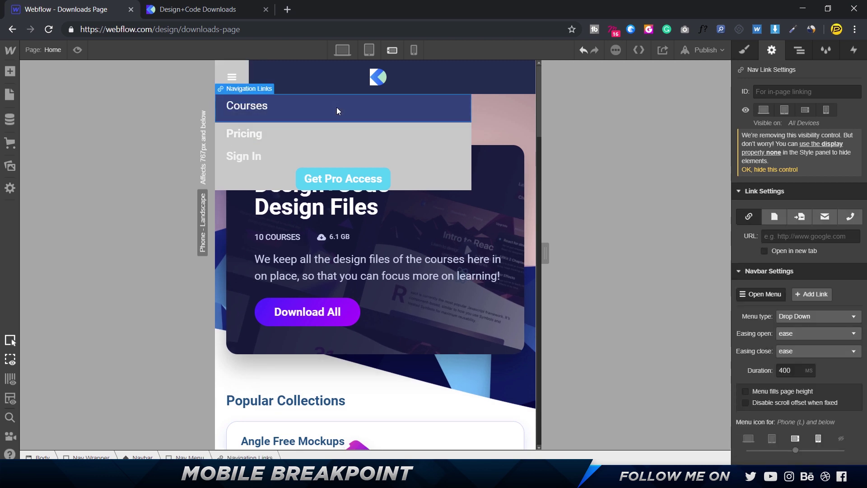
{"action": "key", "text": "s"}
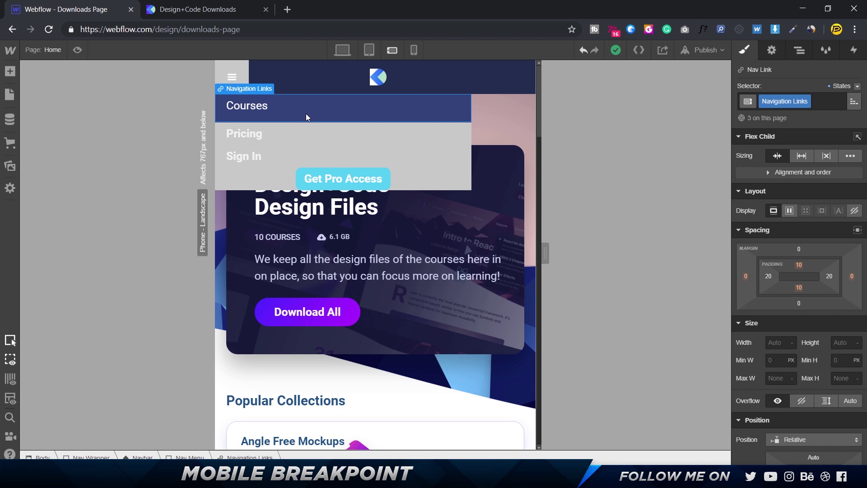
{"action": "scroll", "coordinate": [792, 211], "scroll_direction": "down", "scroll_amount": 10}
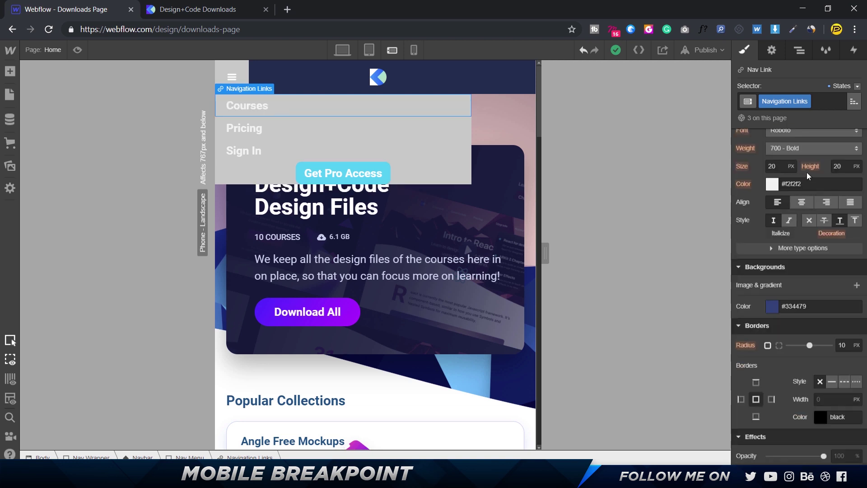
{"action": "scroll", "coordinate": [806, 172], "scroll_direction": "up", "scroll_amount": 3}
{"action": "left_click", "coordinate": [790, 265]}
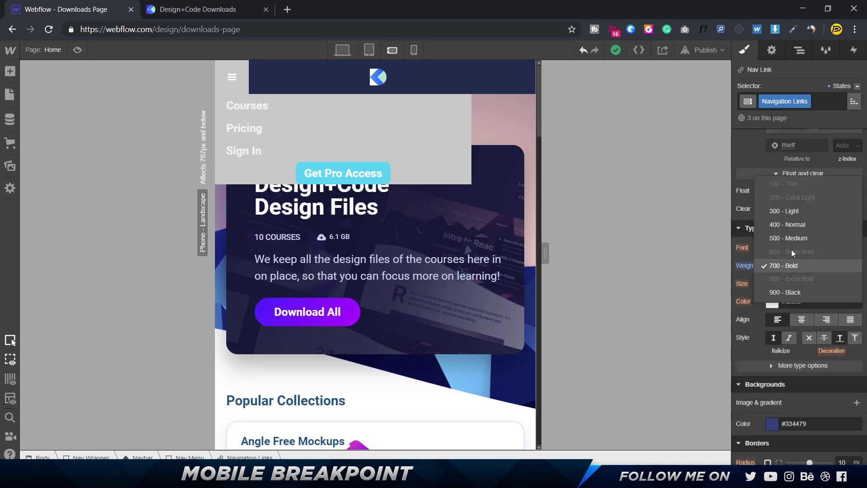
{"action": "left_click", "coordinate": [795, 226]}
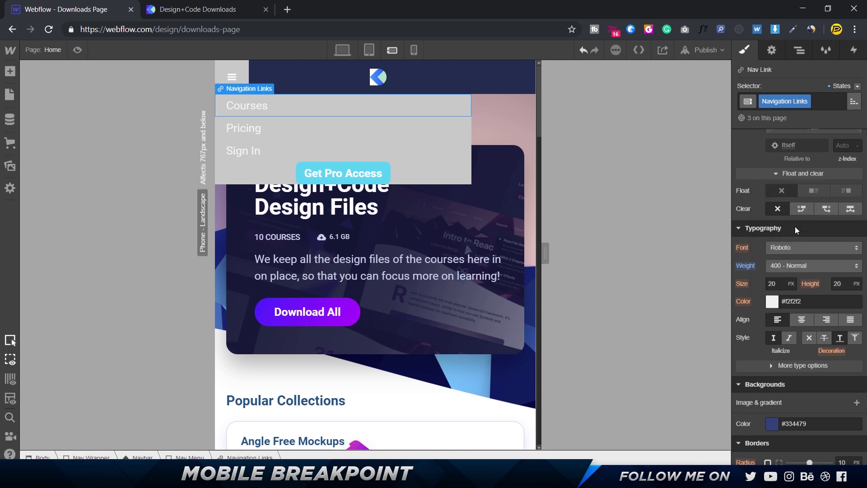
Step: Set the background color of the Navigation Links to #334479
{"action": "left_click", "coordinate": [772, 423]}
{"action": "type", "text": "33"}
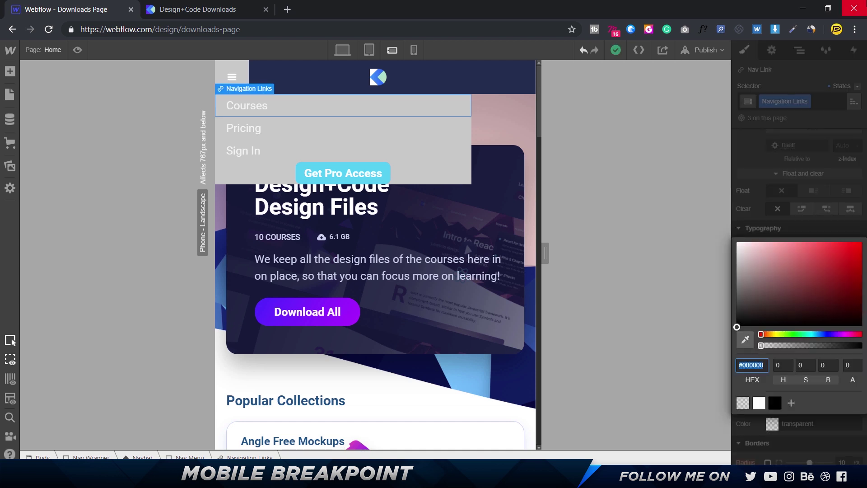
{"action": "type", "text": "44579"}
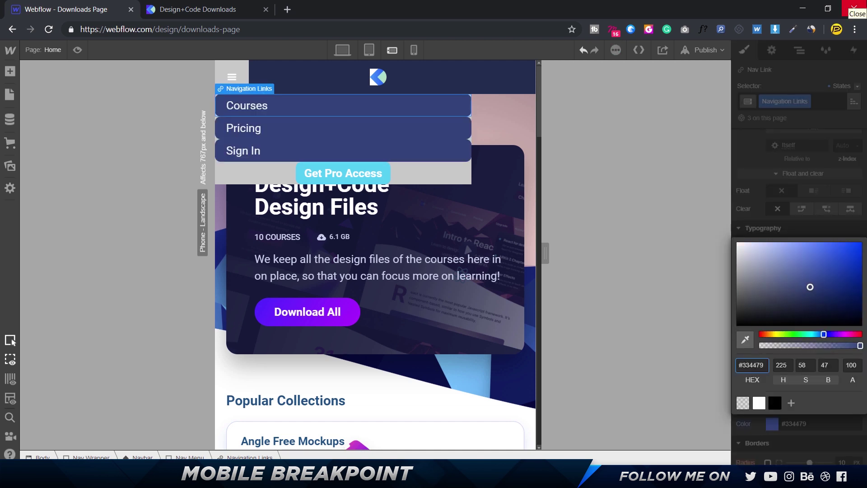
{"action": "left_click", "coordinate": [809, 218]}
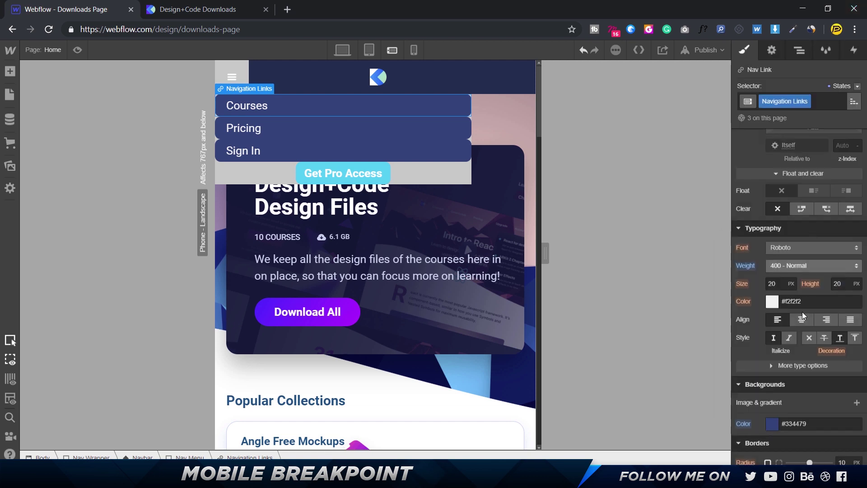
Step: Remove the 300 ms transition from the Navigation Links and set their corner radius to 0 px
{"action": "scroll", "coordinate": [802, 312], "scroll_direction": "down", "scroll_amount": 5}
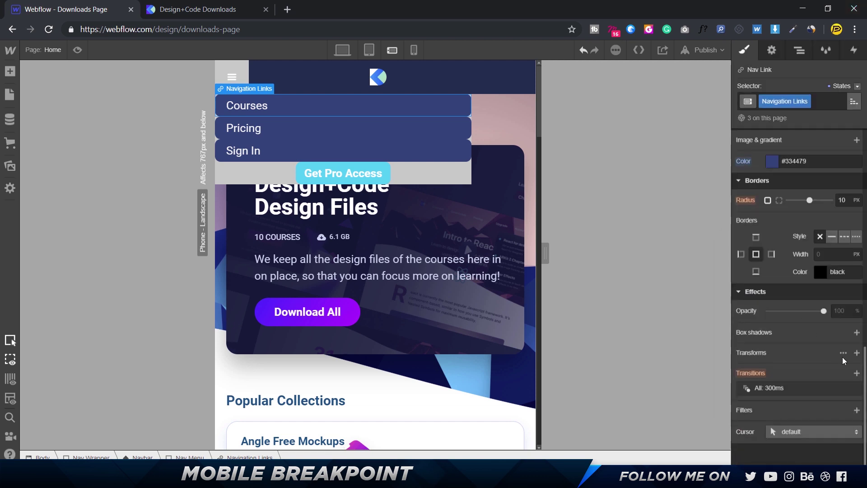
{"action": "left_click", "coordinate": [854, 388]}
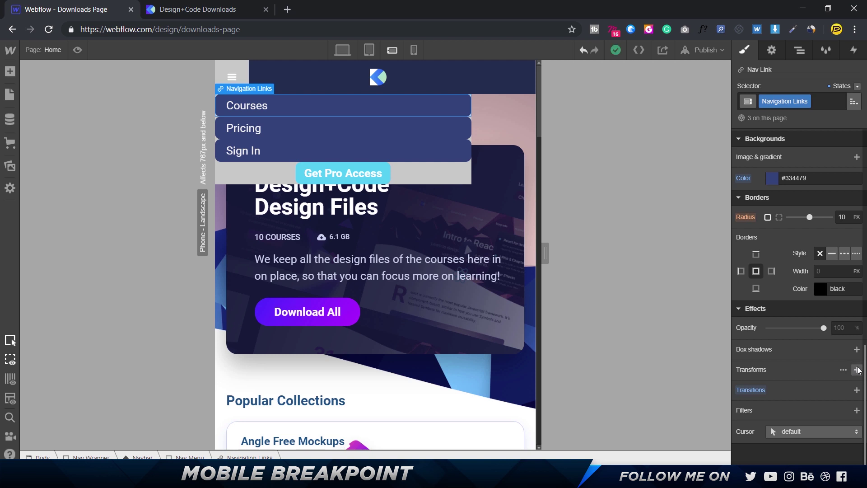
{"action": "left_click_drag", "start_coordinate": [809, 217], "coordinate": [664, 219]}
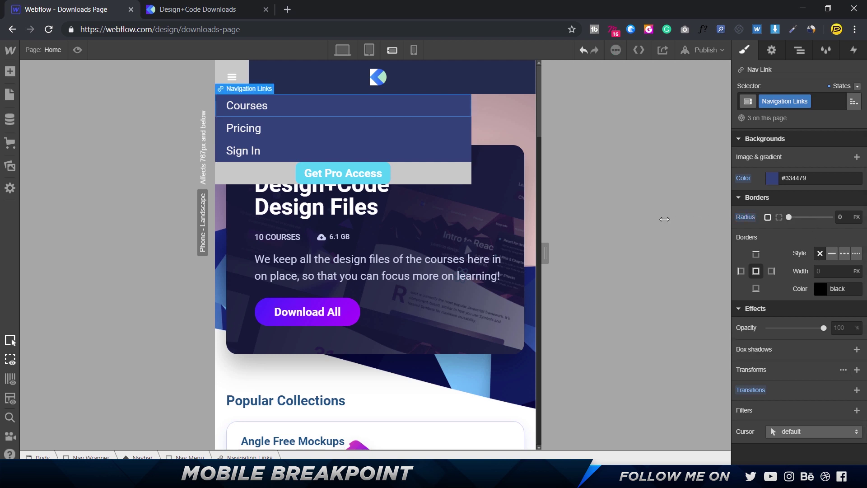
Step: Add a 1 px bottom border to the Navigation Links, colored white (#ffffff) at 20% opacity
{"action": "left_click", "coordinate": [757, 289]}
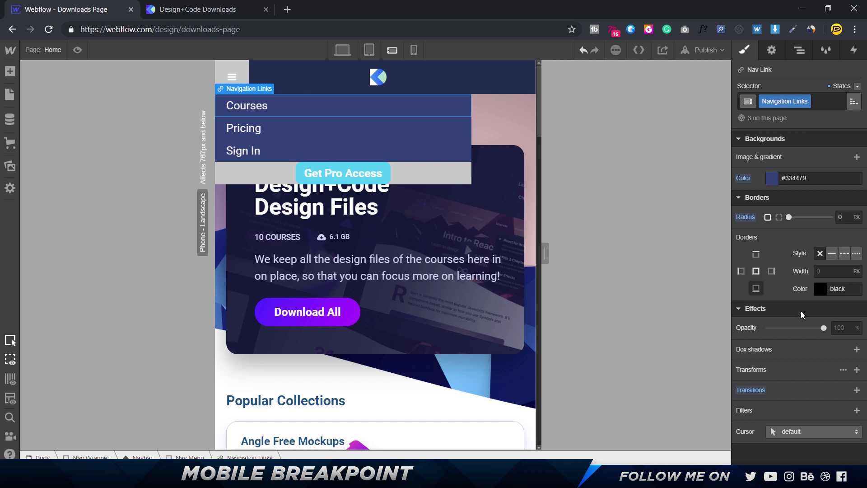
{"action": "left_click", "coordinate": [827, 272]}
{"action": "type", "text": "1"}
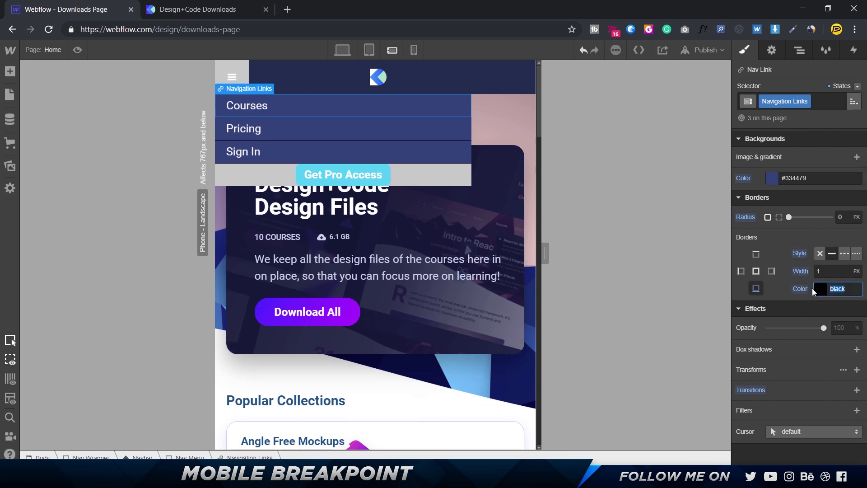
{"action": "left_click", "coordinate": [826, 291]}
{"action": "left_click_drag", "start_coordinate": [745, 157], "coordinate": [677, 47]}
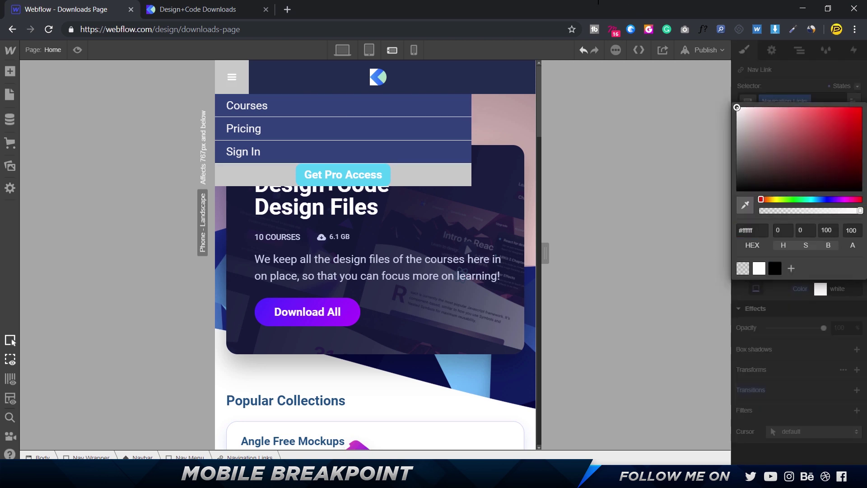
{"action": "double_click", "coordinate": [852, 230]}
{"action": "type", "text": "20"}
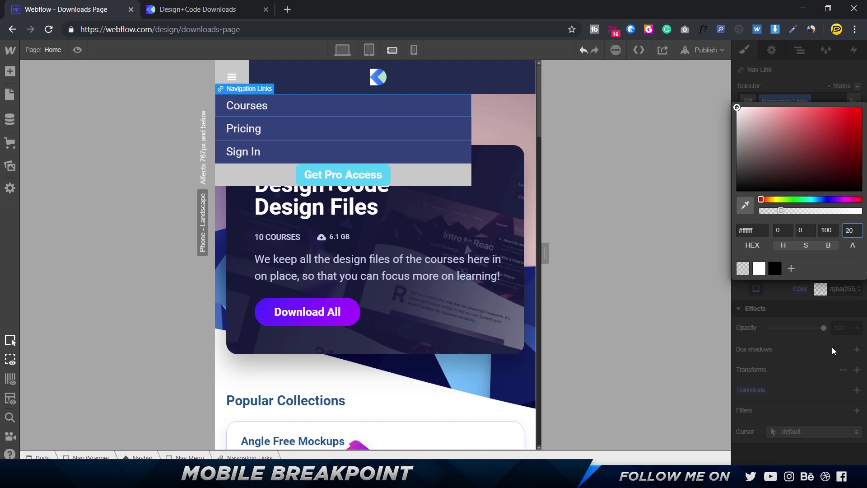
Step: Check the hover state of the Navigation Links for its typography and size settings, and return to the normal state
{"action": "left_click", "coordinate": [419, 216]}
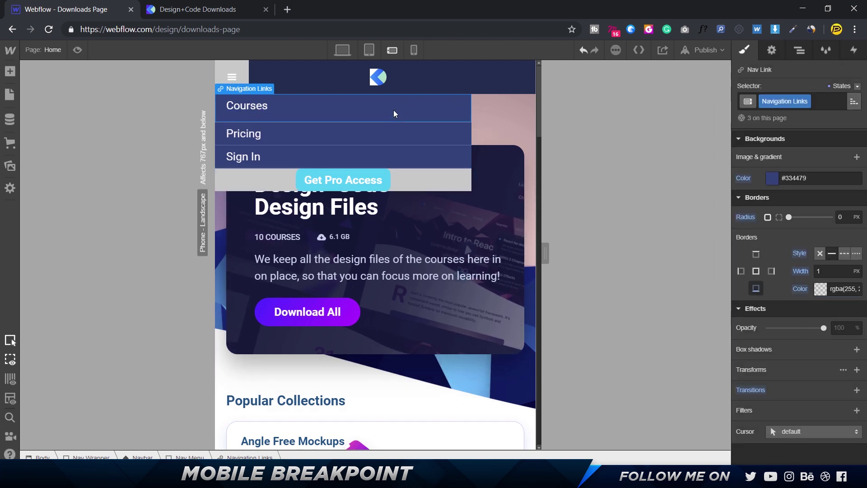
{"action": "left_click", "coordinate": [857, 86]}
{"action": "left_click", "coordinate": [836, 110]}
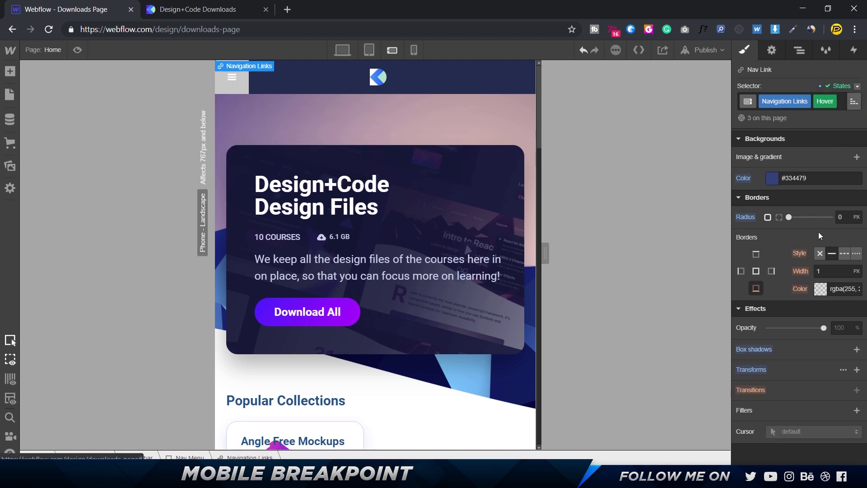
{"action": "scroll", "coordinate": [786, 275], "scroll_direction": "up", "scroll_amount": 5}
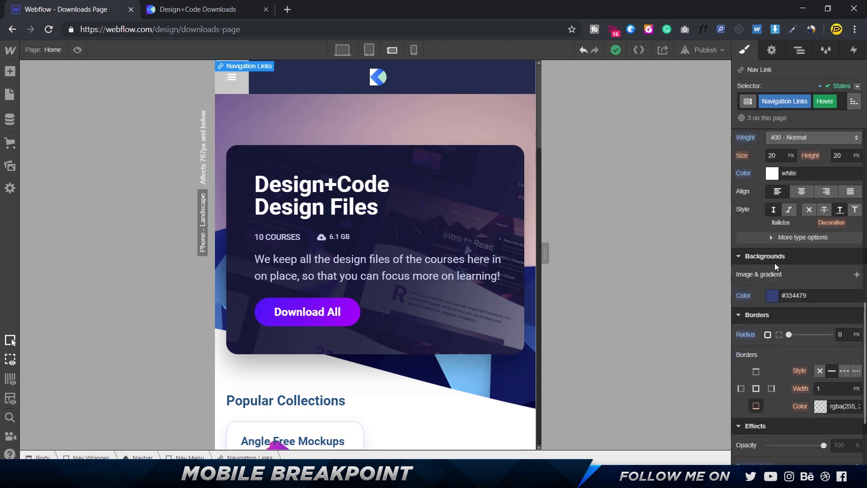
{"action": "scroll", "coordinate": [757, 261], "scroll_direction": "up", "scroll_amount": 5}
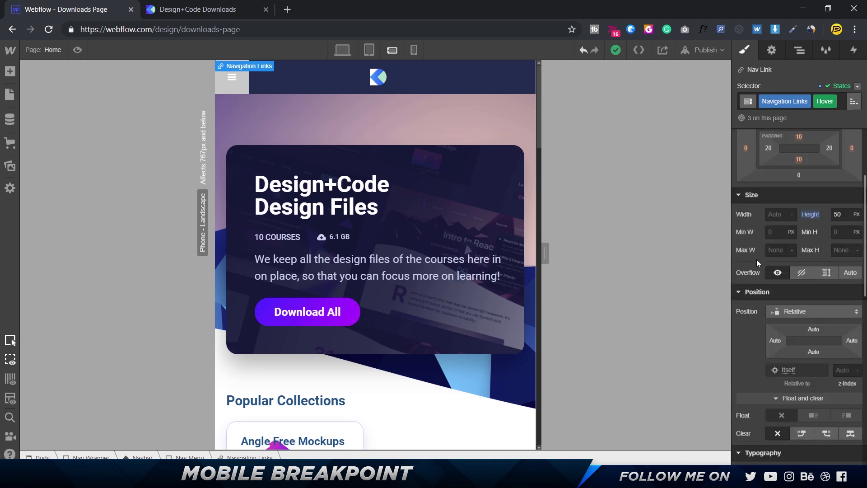
{"action": "left_click", "coordinate": [856, 85]}
{"action": "left_click", "coordinate": [838, 102]}
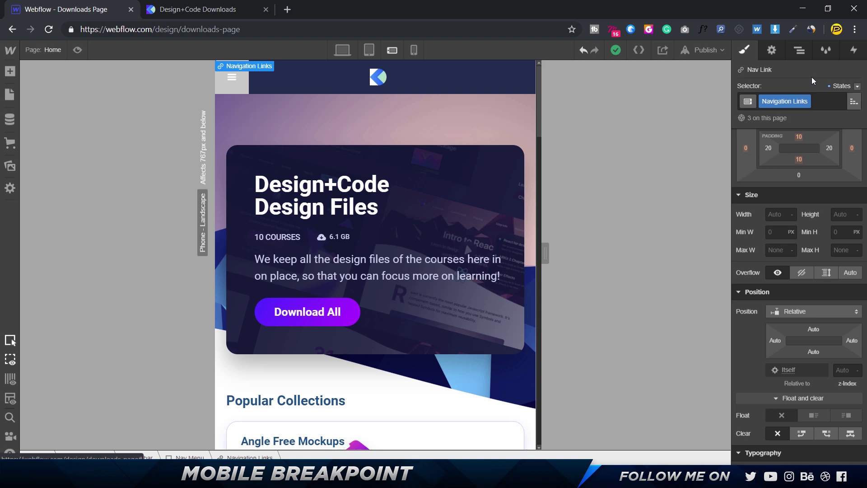
Step: Show the dropdown menu on the canvas and set the height of the Navigation Links to 50 px
{"action": "left_click", "coordinate": [772, 50]}
{"action": "left_click", "coordinate": [778, 295]}
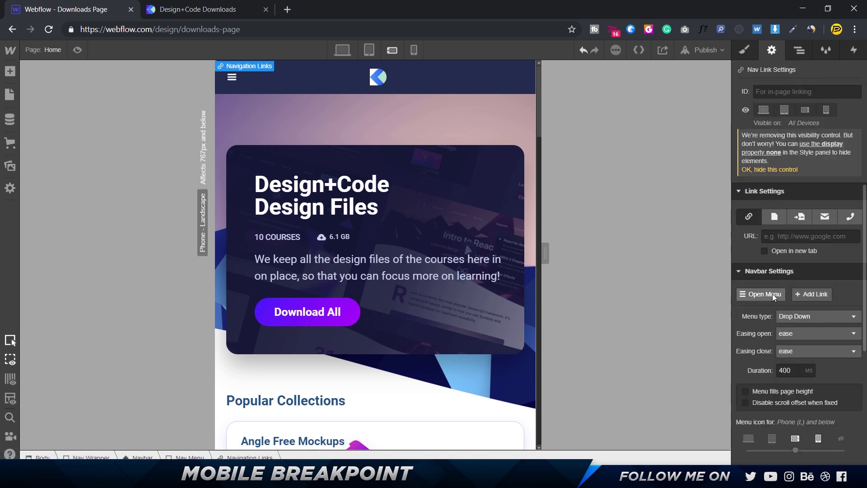
{"action": "key", "text": "s"}
{"action": "scroll", "coordinate": [844, 180], "scroll_direction": "down", "scroll_amount": 3}
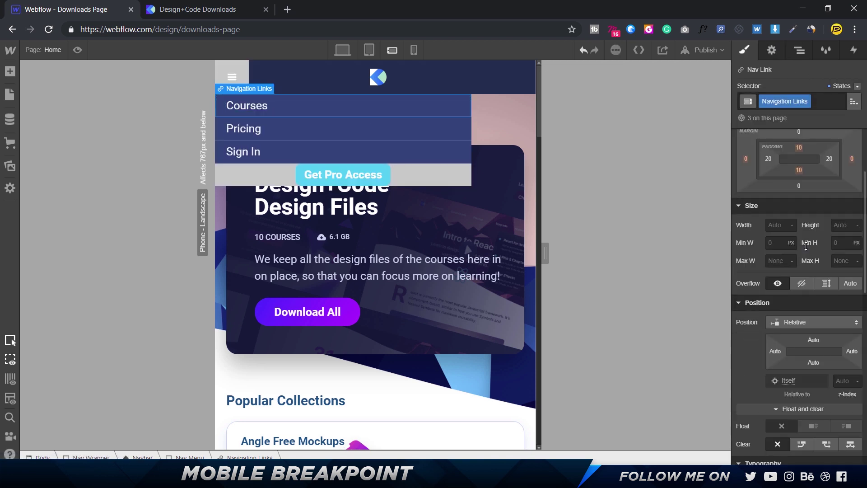
{"action": "left_click", "coordinate": [846, 225]}
{"action": "type", "text": "50"}
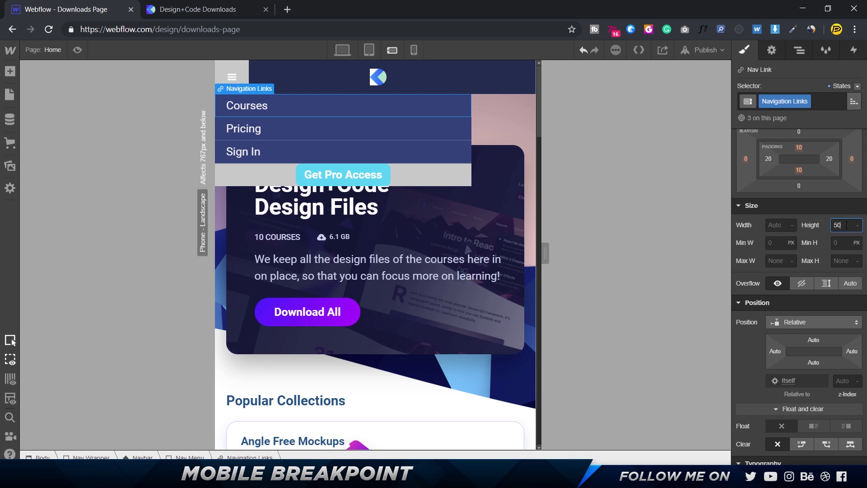
{"action": "key", "text": "Return"}
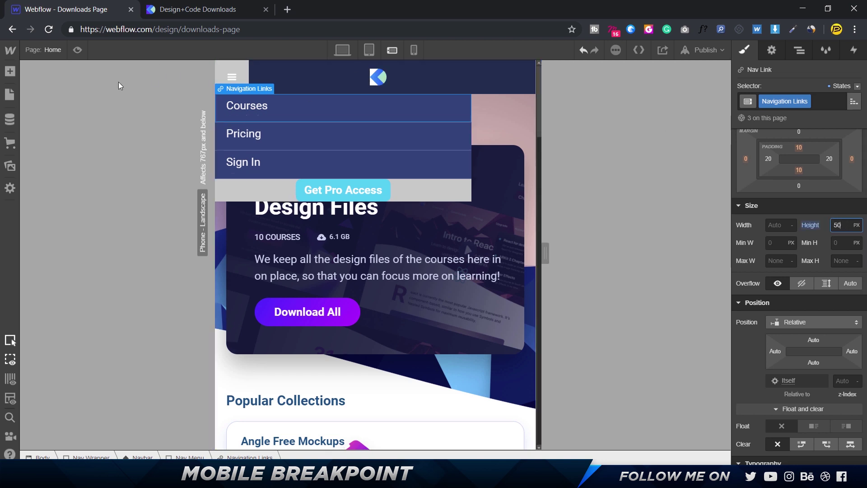
Step: Preview the page and open the dropdown menu to check how its links react to the pointer
{"action": "left_click", "coordinate": [77, 50]}
{"action": "left_click", "coordinate": [291, 82]}
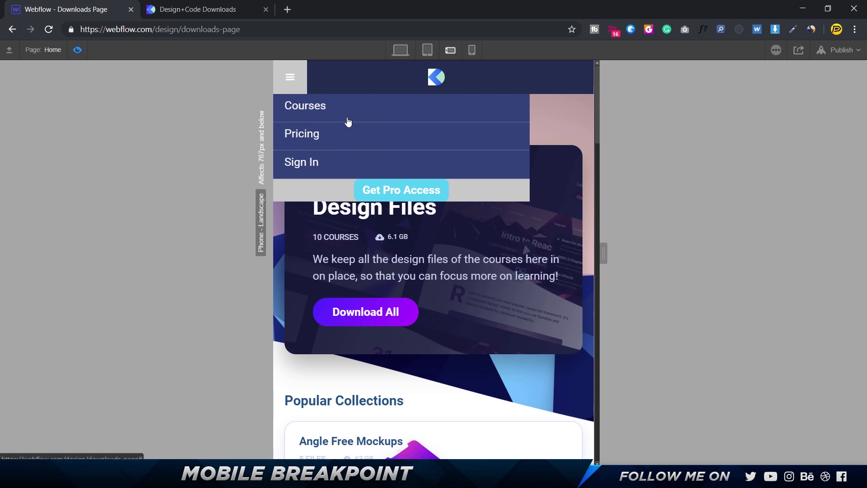
{"action": "left_click", "coordinate": [78, 51]}
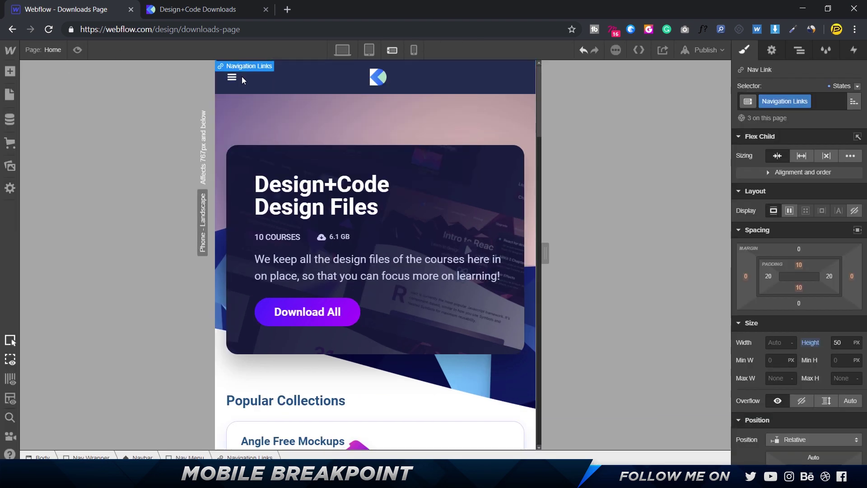
Step: Show the dropdown menu on the canvas again and set the top padding of the Navigation Links to 15 px
{"action": "left_click", "coordinate": [771, 50]}
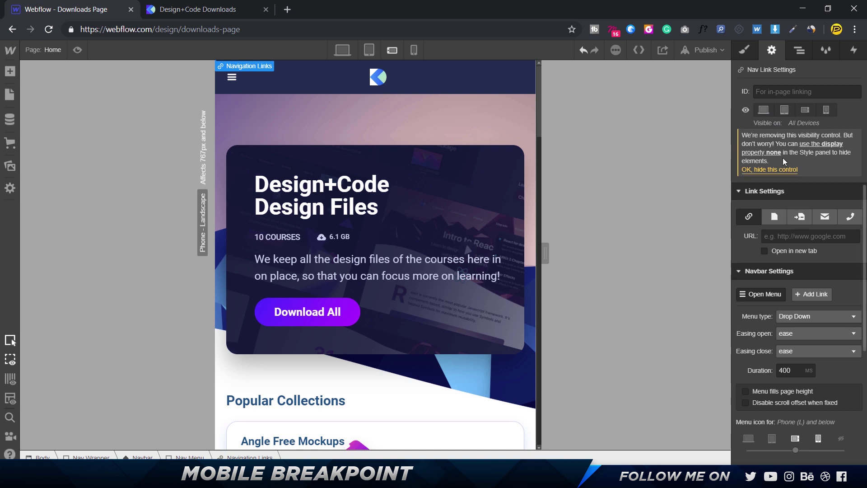
{"action": "left_click", "coordinate": [760, 294]}
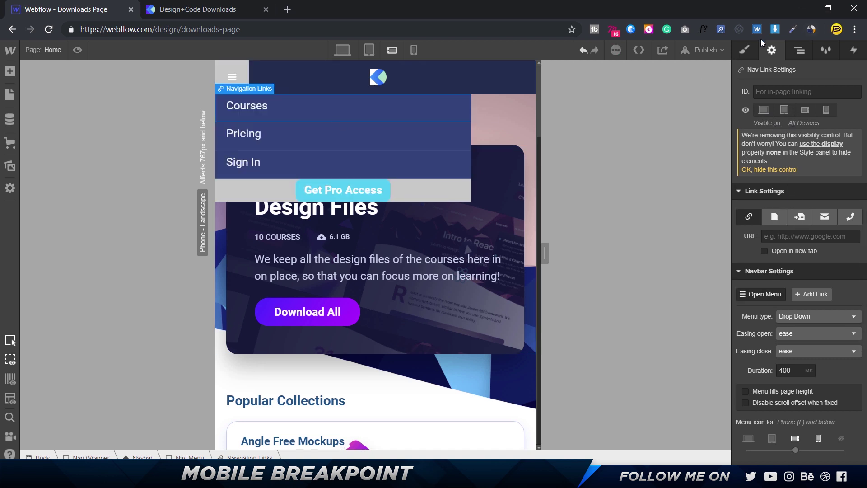
{"action": "left_click", "coordinate": [744, 50]}
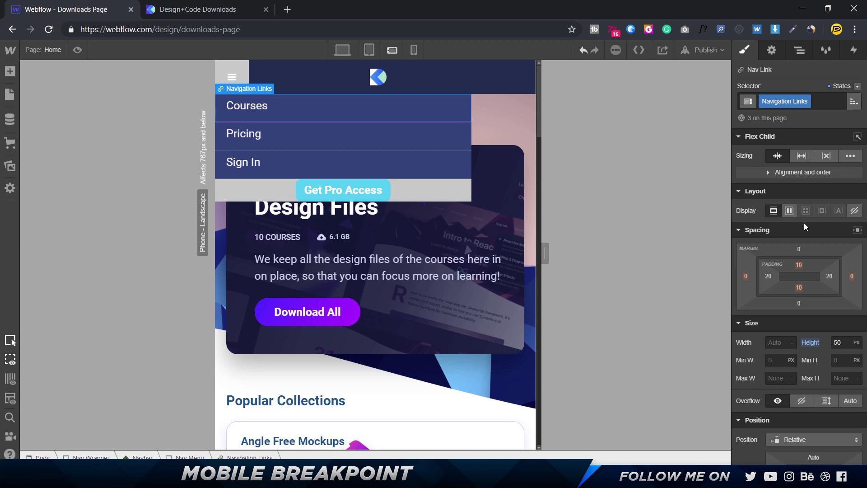
{"action": "left_click", "coordinate": [800, 268]}
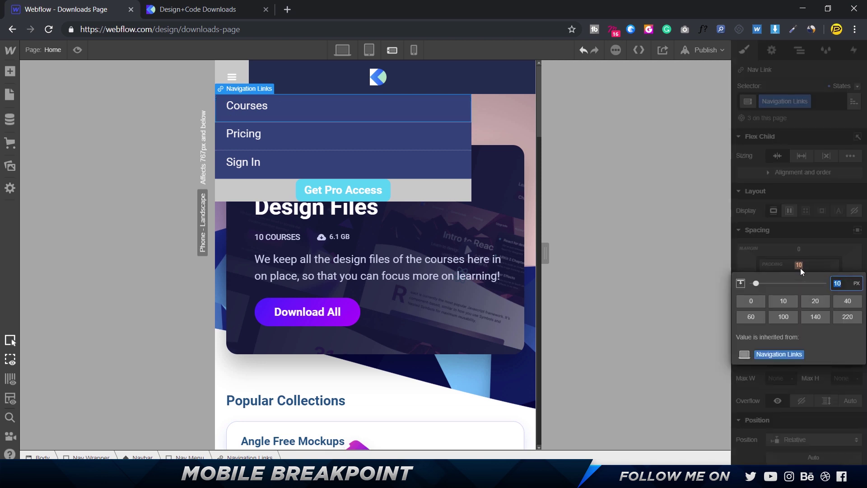
{"action": "type", "text": "15"}
{"action": "key", "text": "Return"}
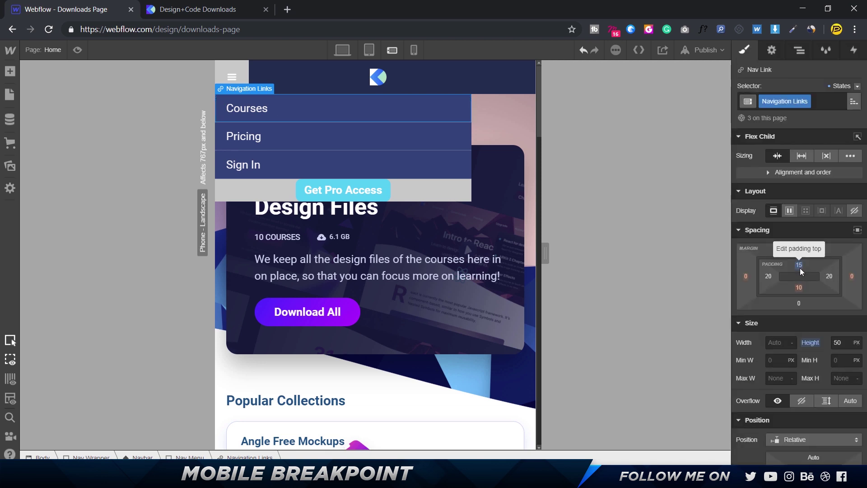
Step: Examine the opened mobile menu on the Design+Code Downloads reference page, particularly its Get Pro Access entry, and return to Webflow
{"action": "left_click", "coordinate": [266, 188]}
{"action": "left_click", "coordinate": [193, 12]}
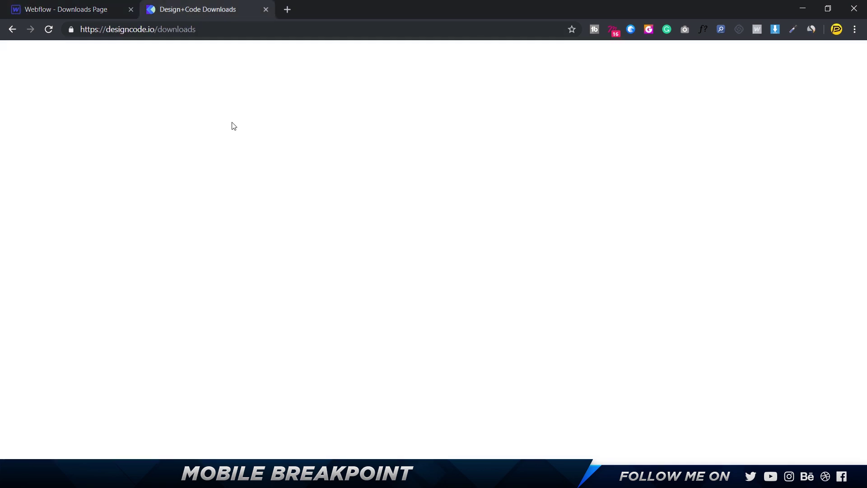
{"action": "left_click", "coordinate": [202, 95]}
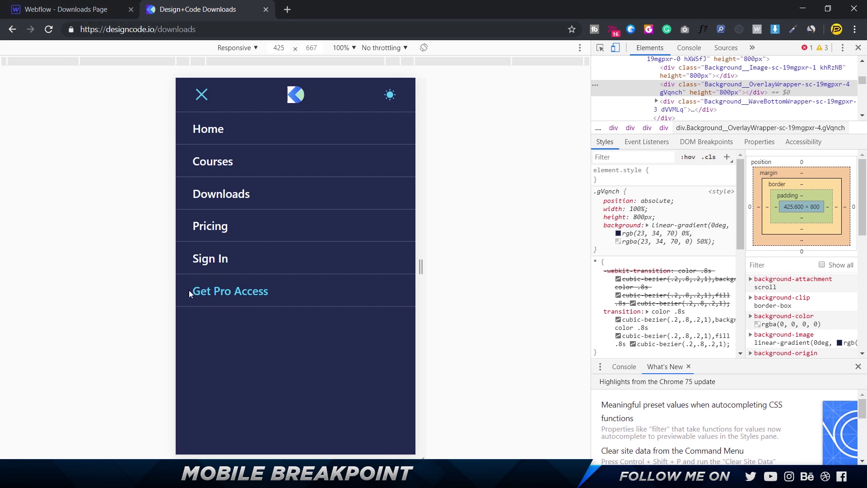
{"action": "left_click", "coordinate": [91, 15]}
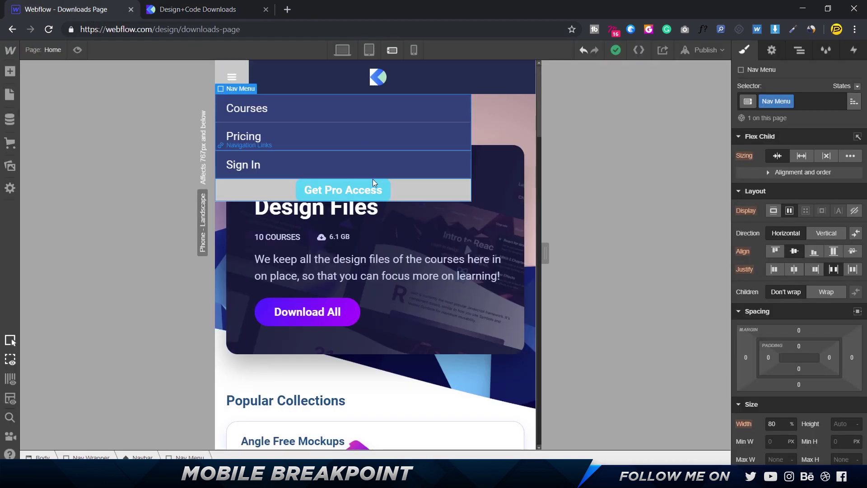
Step: Remove the outer shadow, the move transform and the 300 ms transition from the Get Pro Access button's hover state
{"action": "left_click", "coordinate": [380, 188]}
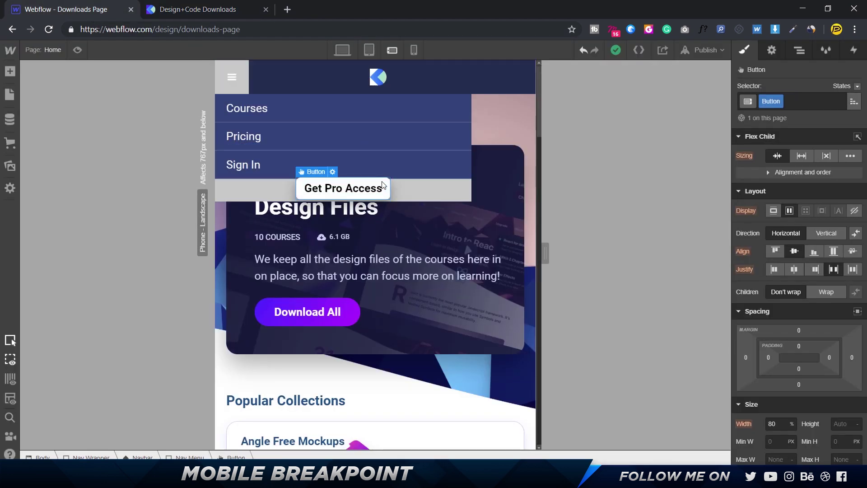
{"action": "left_click", "coordinate": [857, 86]}
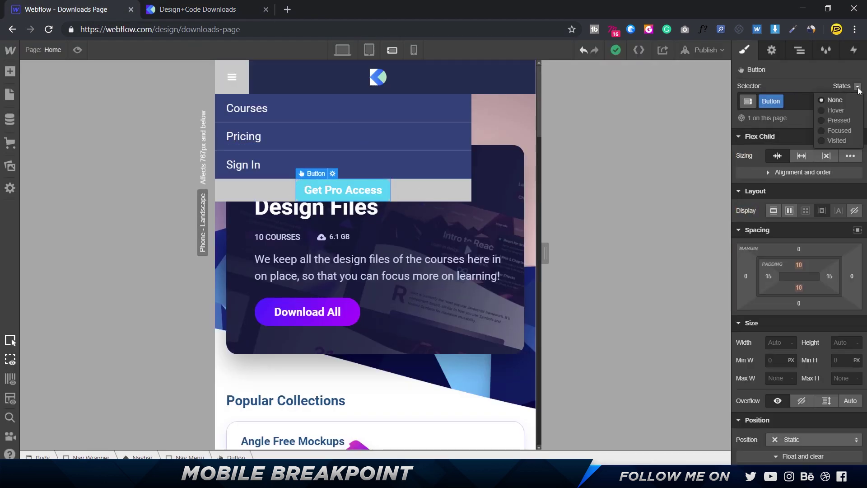
{"action": "left_click", "coordinate": [842, 108]}
{"action": "scroll", "coordinate": [807, 229], "scroll_direction": "down", "scroll_amount": 7}
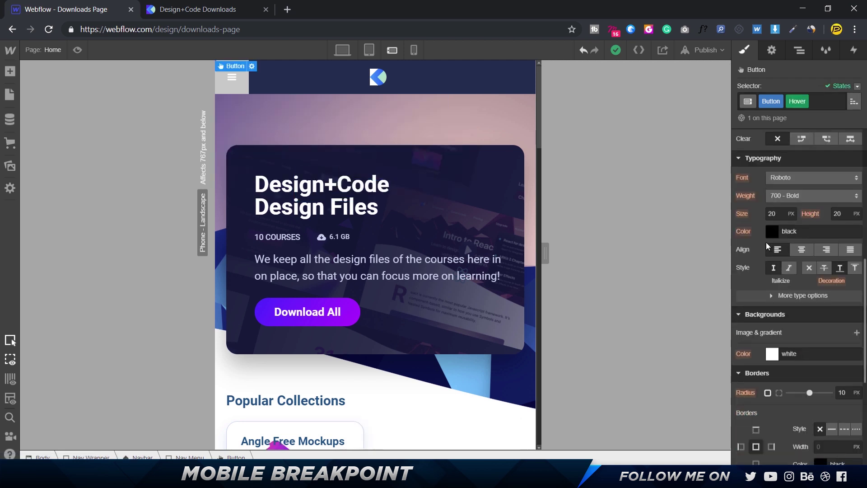
{"action": "scroll", "coordinate": [848, 307], "scroll_direction": "down", "scroll_amount": 5}
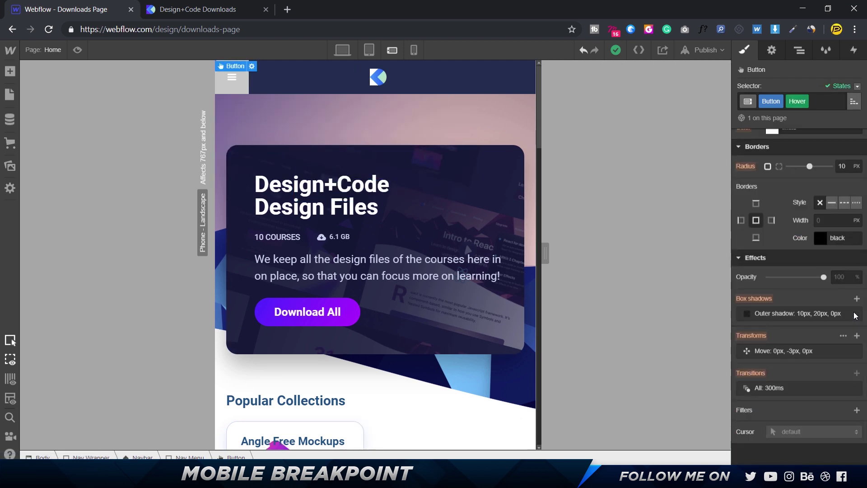
{"action": "left_click", "coordinate": [854, 313]}
{"action": "left_click", "coordinate": [855, 351]}
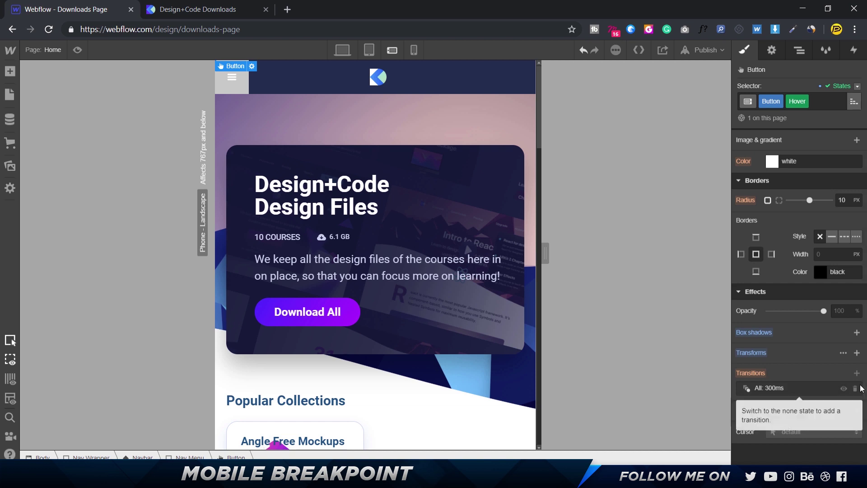
{"action": "left_click", "coordinate": [858, 388]}
Step: For the Get Pro Access button's hover state, set the text color to white and the background color to transparent
{"action": "scroll", "coordinate": [783, 242], "scroll_direction": "up", "scroll_amount": 10}
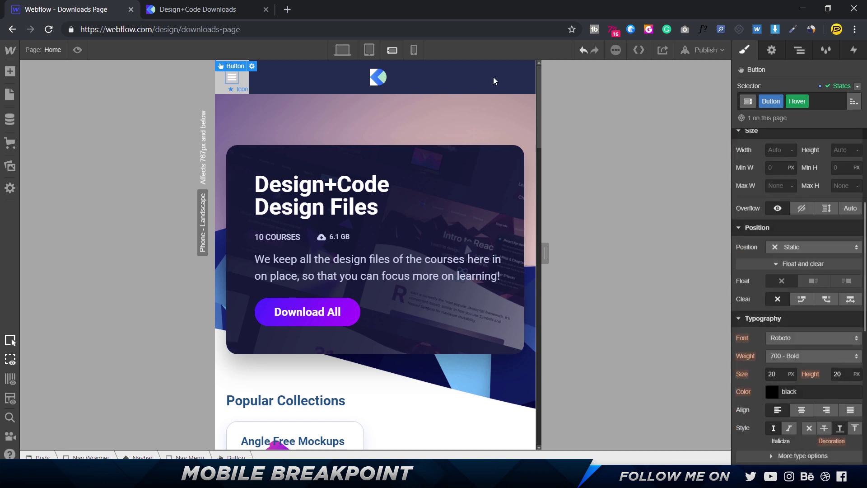
{"action": "left_click", "coordinate": [771, 50]}
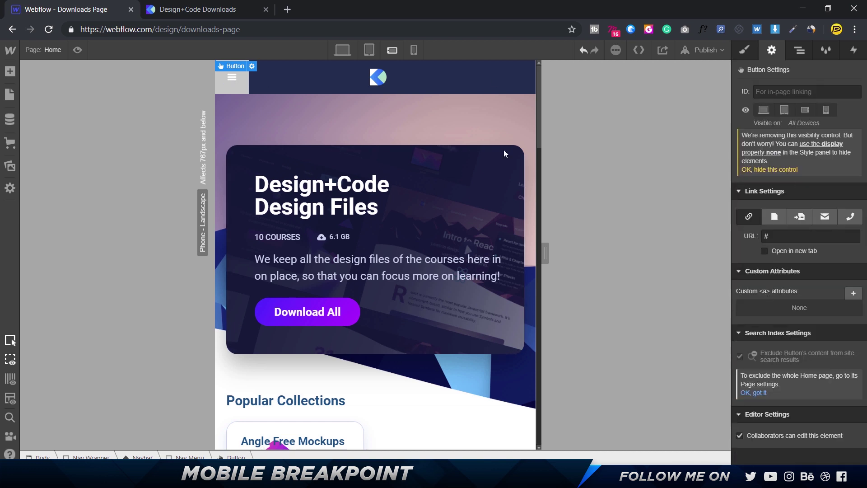
{"action": "left_click", "coordinate": [244, 78]}
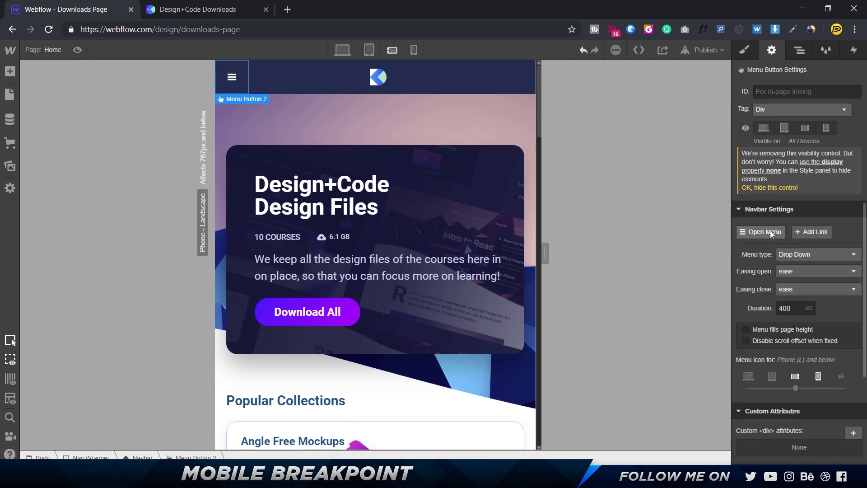
{"action": "left_click", "coordinate": [770, 232]}
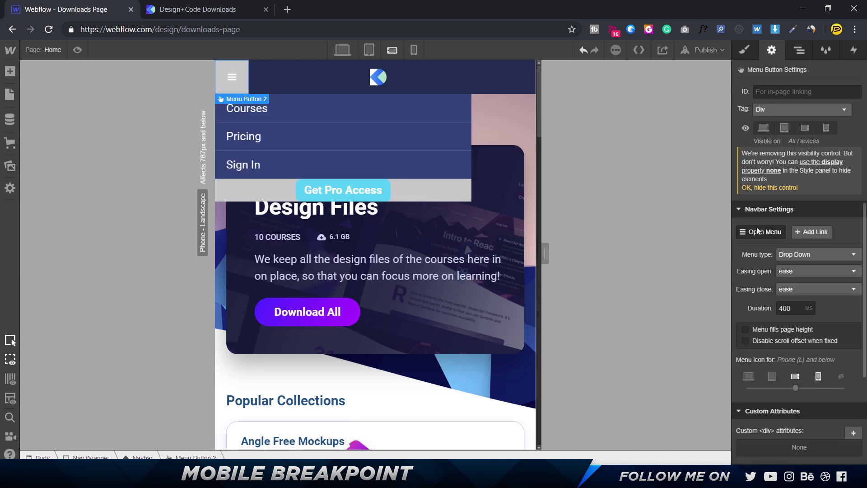
{"action": "left_click", "coordinate": [387, 189]}
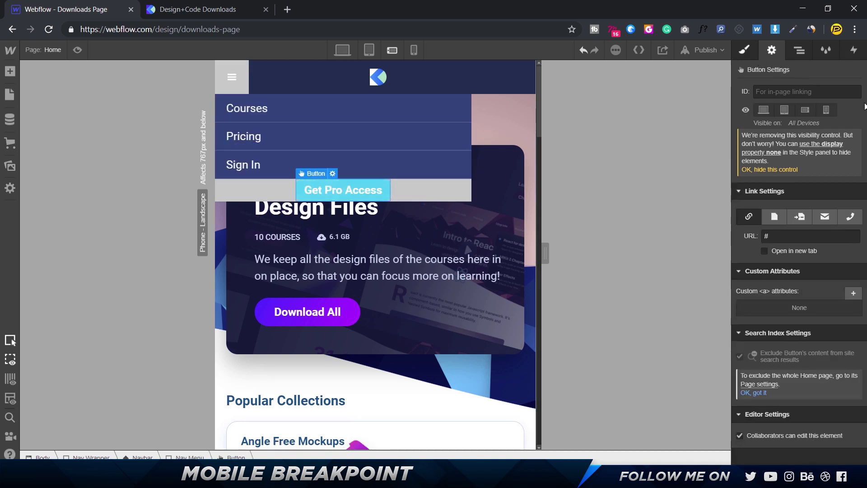
{"action": "key", "text": "s"}
{"action": "left_click", "coordinate": [840, 86]}
{"action": "left_click", "coordinate": [832, 108]}
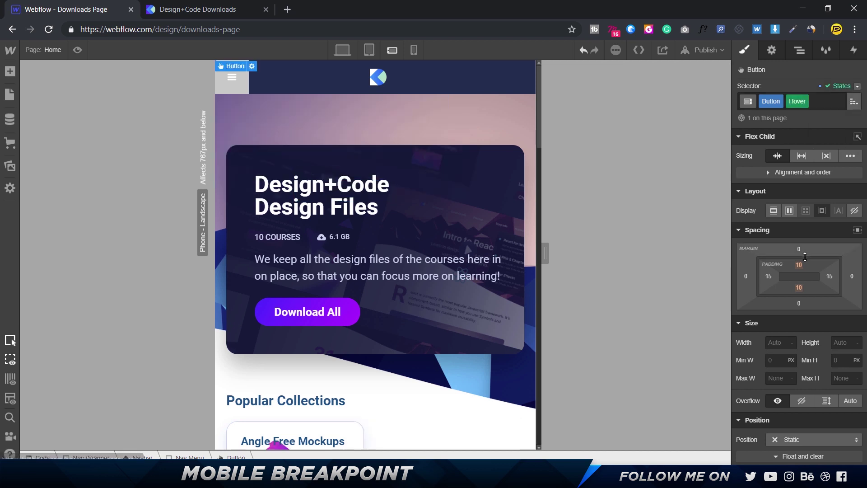
{"action": "scroll", "coordinate": [803, 262], "scroll_direction": "down", "scroll_amount": 8}
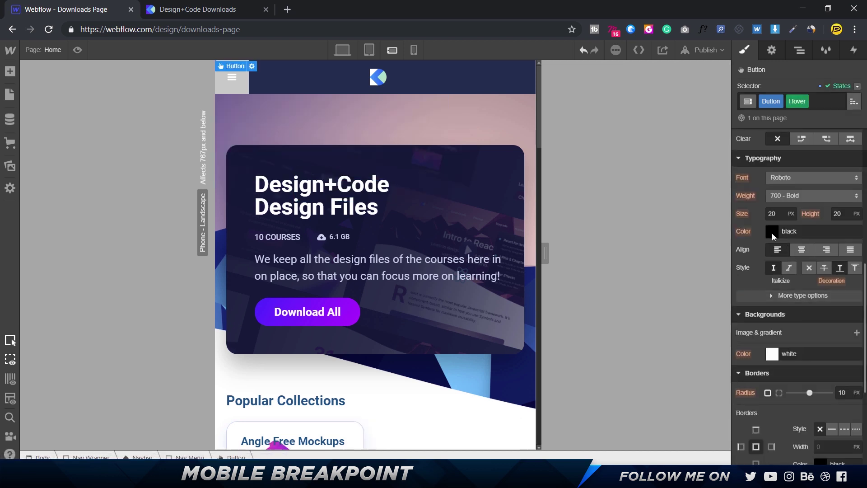
{"action": "left_click", "coordinate": [771, 233]}
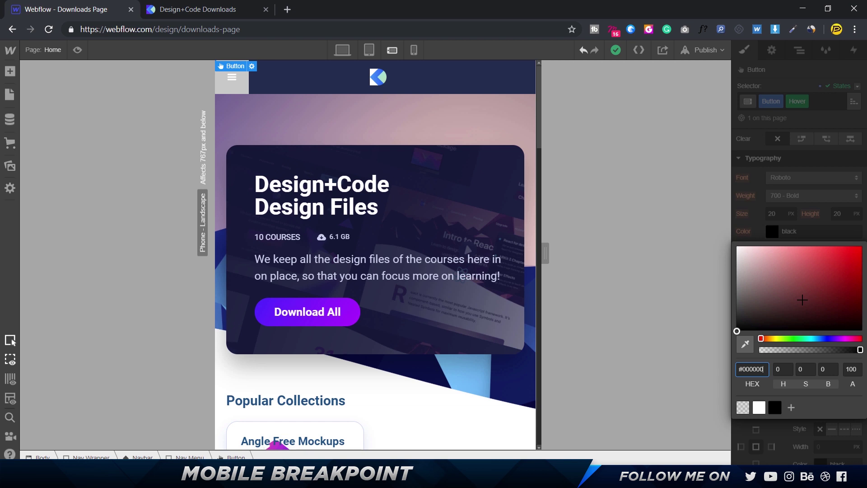
{"action": "left_click", "coordinate": [758, 407]}
{"action": "left_click", "coordinate": [756, 215]}
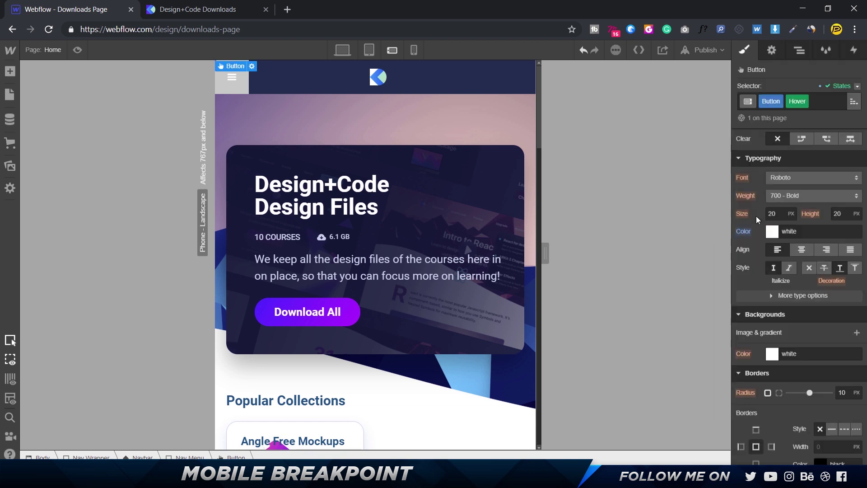
{"action": "left_click", "coordinate": [771, 356]}
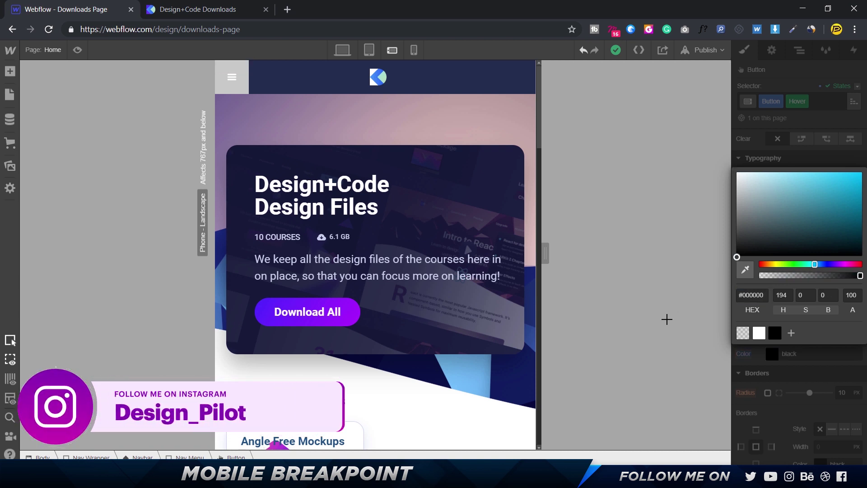
{"action": "left_click", "coordinate": [743, 333]}
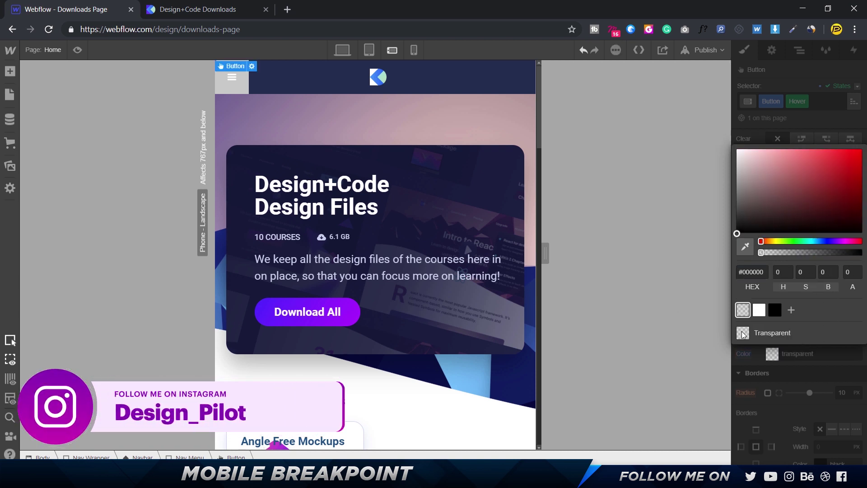
Step: Preview the page at the phone landscape breakpoint, check the opened hamburger menu, and return to editing
{"action": "left_click", "coordinate": [811, 128]}
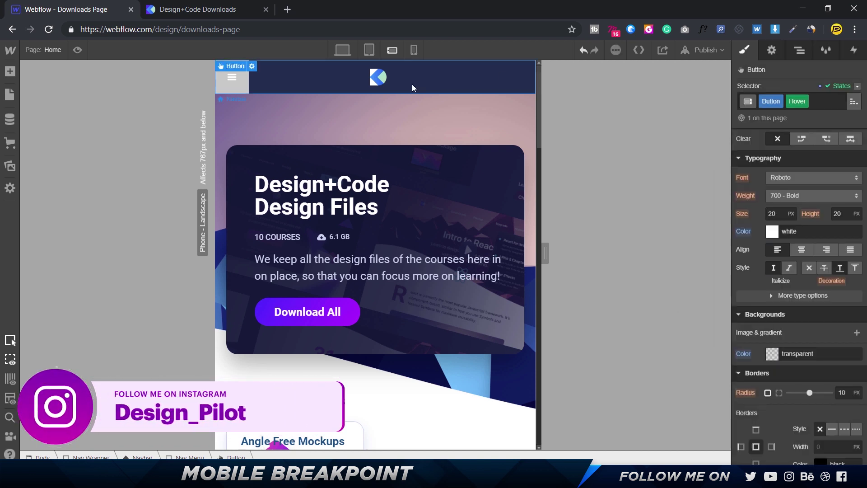
{"action": "left_click", "coordinate": [369, 49]}
{"action": "left_click", "coordinate": [77, 50]}
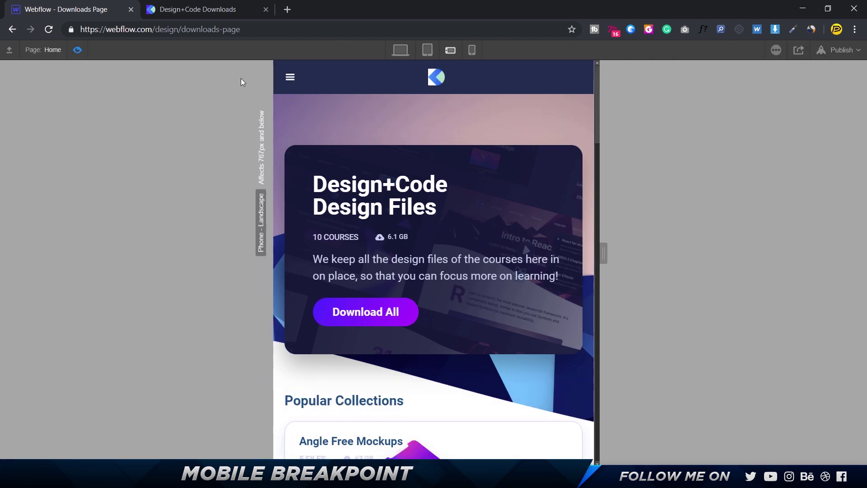
{"action": "left_click", "coordinate": [290, 77]}
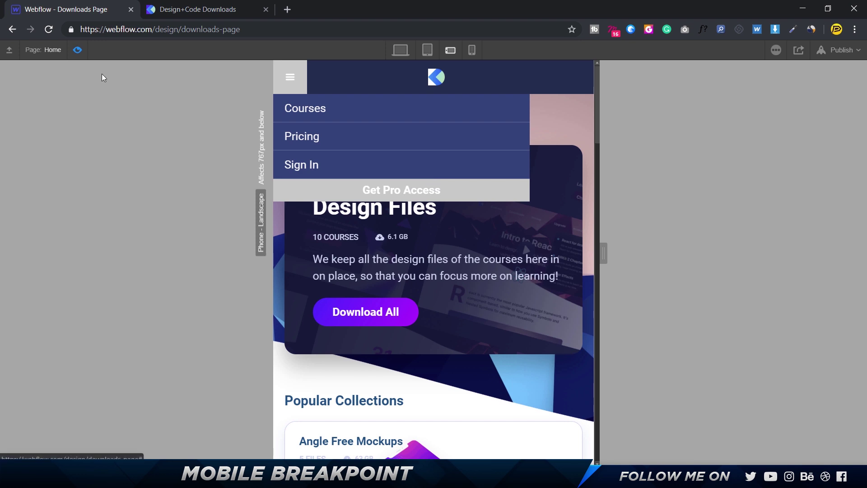
{"action": "key", "text": "ctrl+shift+p"}
Step: Select the navbar's hamburger menu button and show its dropdown menu on the canvas
{"action": "left_click", "coordinate": [239, 77]}
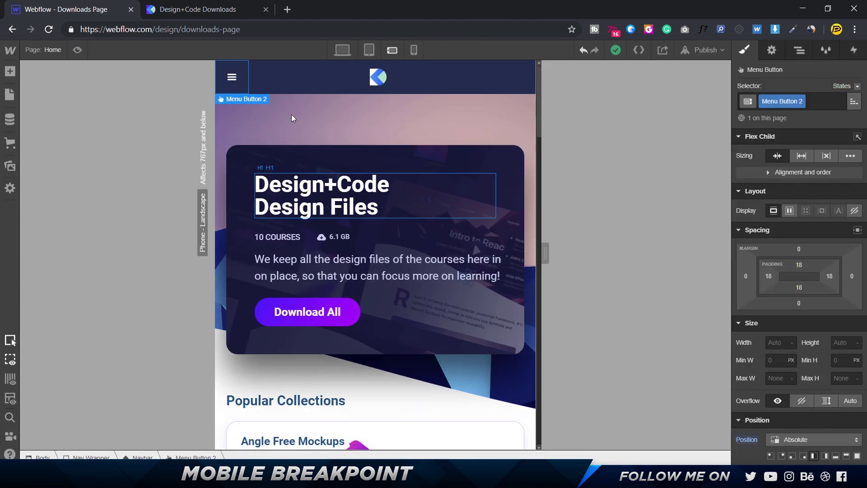
{"action": "left_click", "coordinate": [770, 52]}
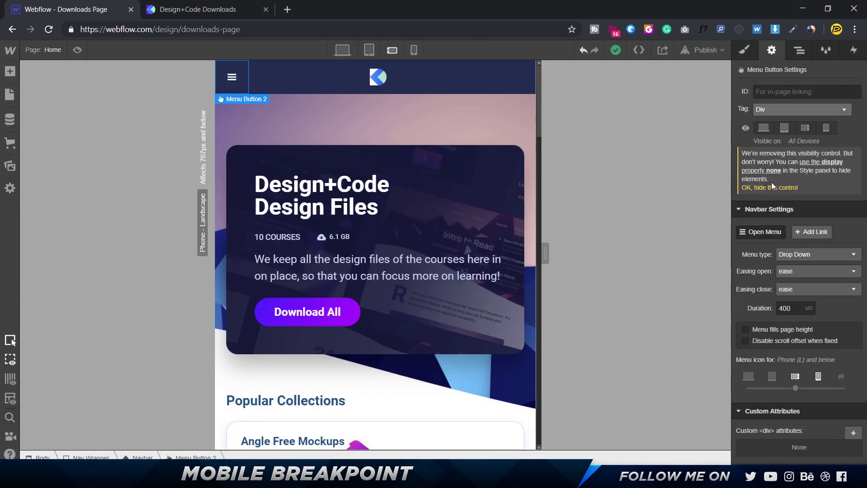
{"action": "left_click", "coordinate": [765, 231]}
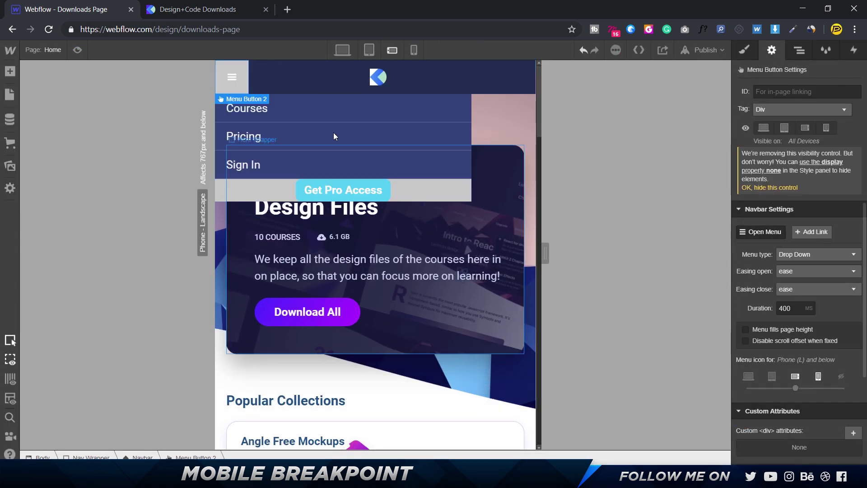
Step: Justify the Nav Menu's flex children to the start
{"action": "left_click", "coordinate": [386, 194]}
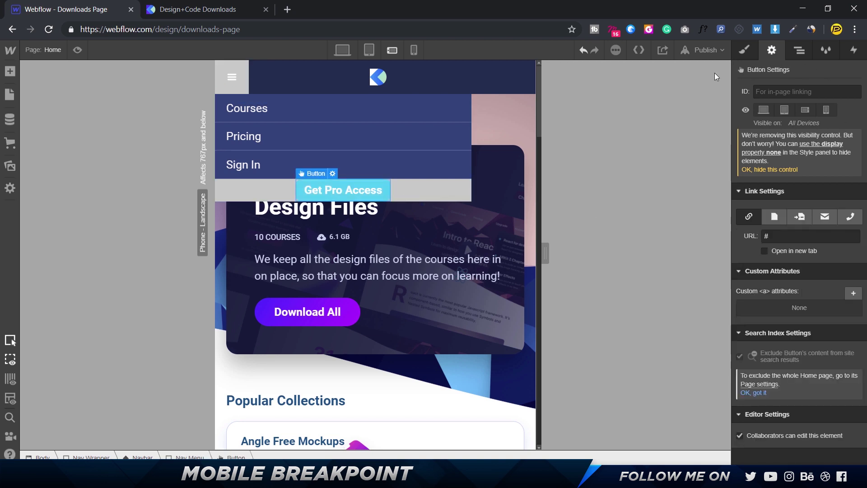
{"action": "left_click", "coordinate": [408, 195]}
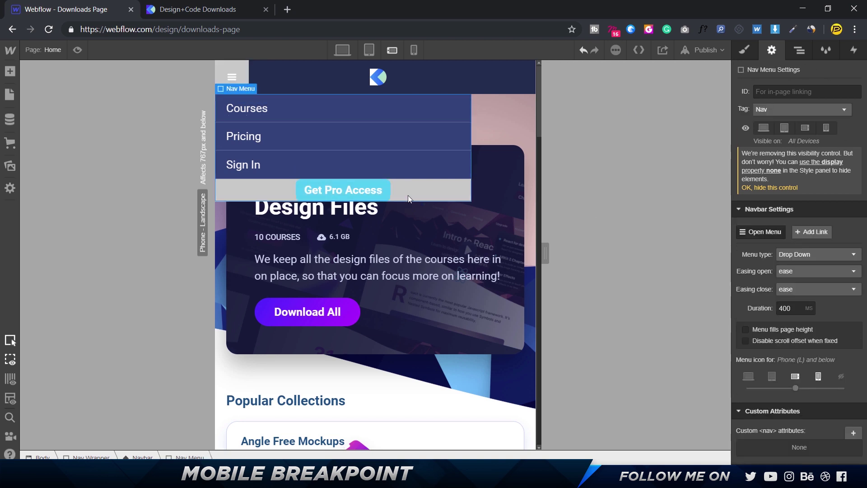
{"action": "left_click", "coordinate": [745, 52]}
{"action": "left_click", "coordinate": [776, 268]}
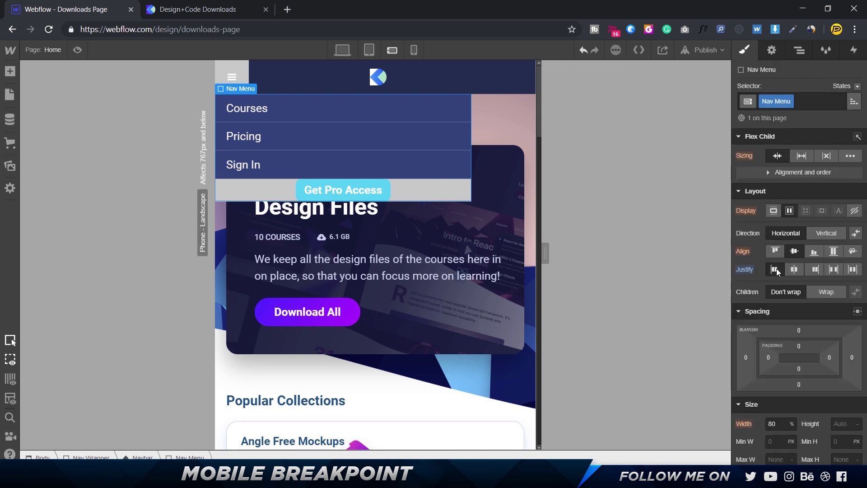
Step: Set the Get Pro Access button's background color to transparent
{"action": "left_click", "coordinate": [362, 160]}
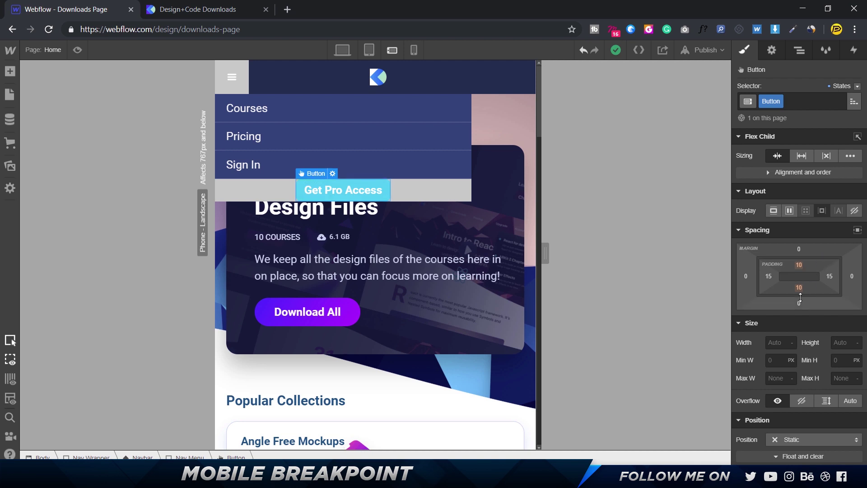
{"action": "scroll", "coordinate": [795, 310], "scroll_direction": "down", "scroll_amount": 5}
{"action": "scroll", "coordinate": [786, 325], "scroll_direction": "down", "scroll_amount": 3}
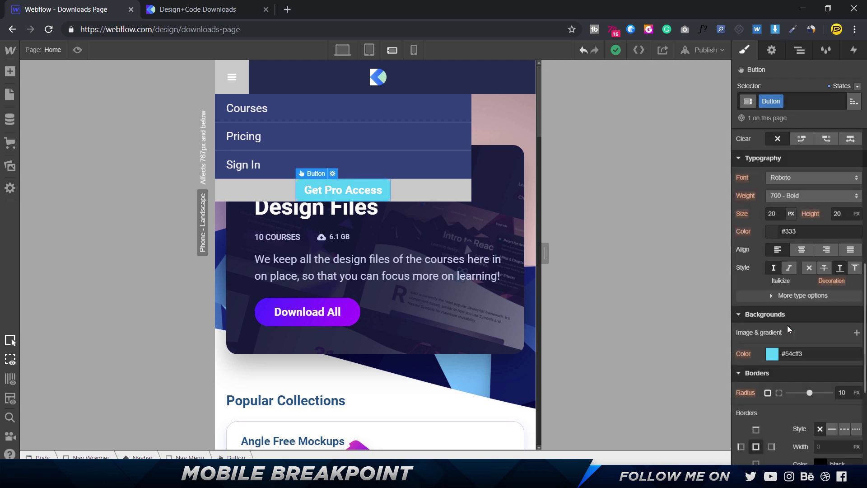
{"action": "left_click", "coordinate": [772, 354]}
{"action": "left_click", "coordinate": [759, 333]}
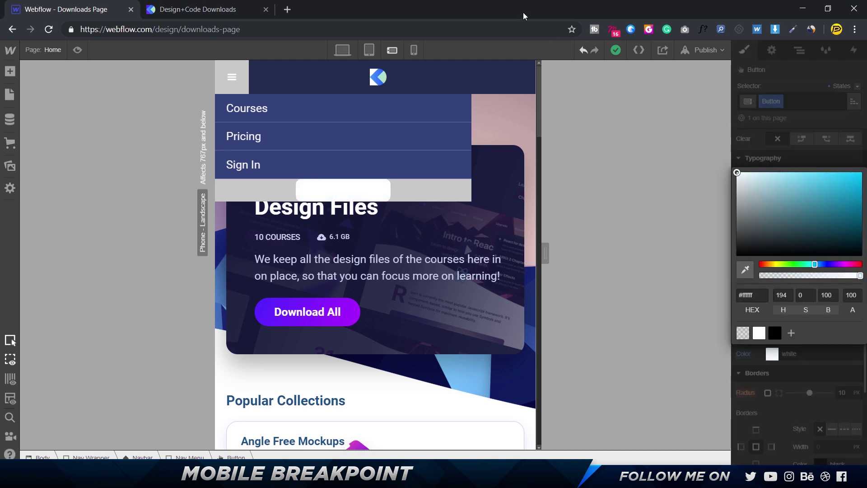
{"action": "left_click", "coordinate": [775, 333]}
{"action": "left_click", "coordinate": [743, 333]}
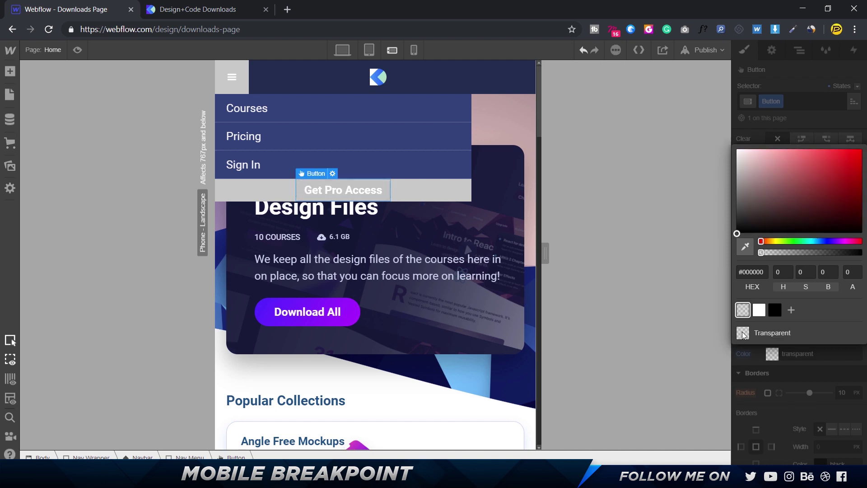
{"action": "left_click", "coordinate": [805, 115]}
Step: Set the Get Pro Access button's height to 50 px and its top padding to 15 px
{"action": "scroll", "coordinate": [805, 115], "scroll_direction": "up", "scroll_amount": 10}
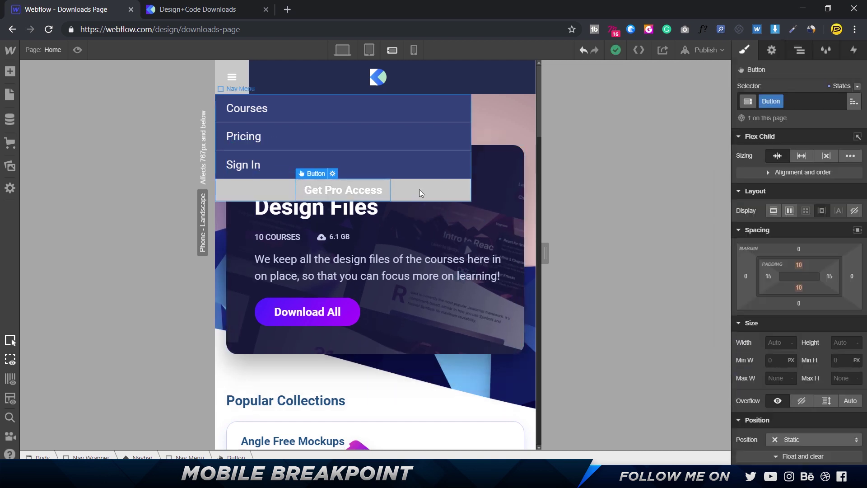
{"action": "left_click", "coordinate": [841, 341]}
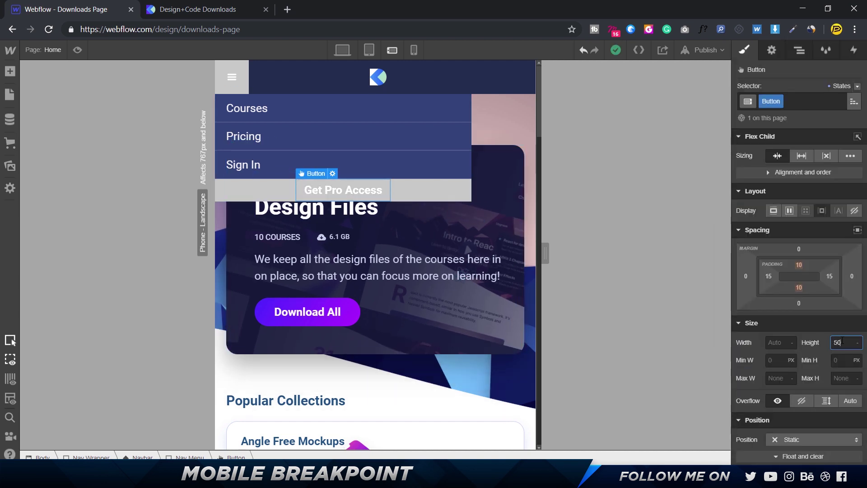
{"action": "key", "text": "Return"}
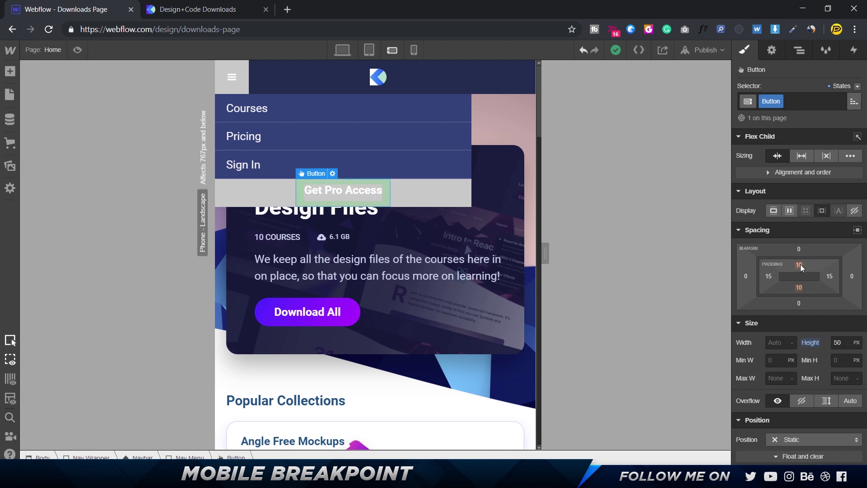
{"action": "left_click", "coordinate": [799, 265]}
{"action": "type", "text": "15"}
{"action": "key", "text": "Return"}
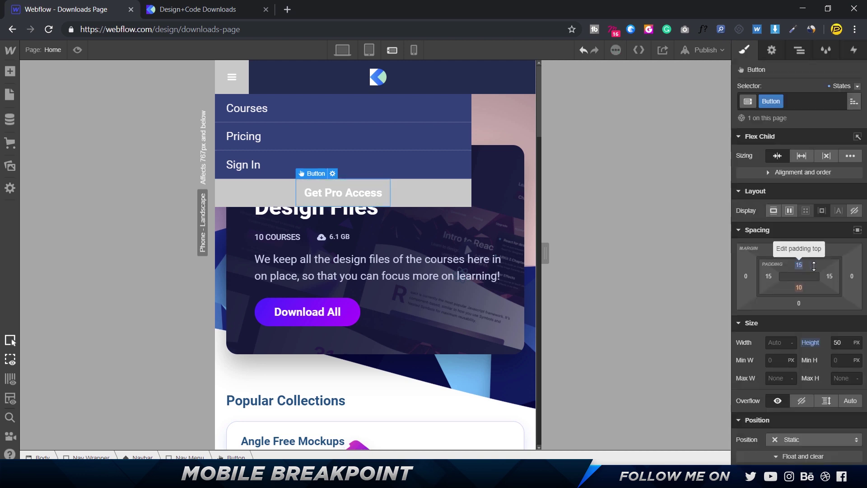
Step: Set the Get Pro Access button's font weight to 400 - Normal
{"action": "scroll", "coordinate": [801, 293], "scroll_direction": "down", "scroll_amount": 5}
{"action": "left_click", "coordinate": [797, 310]}
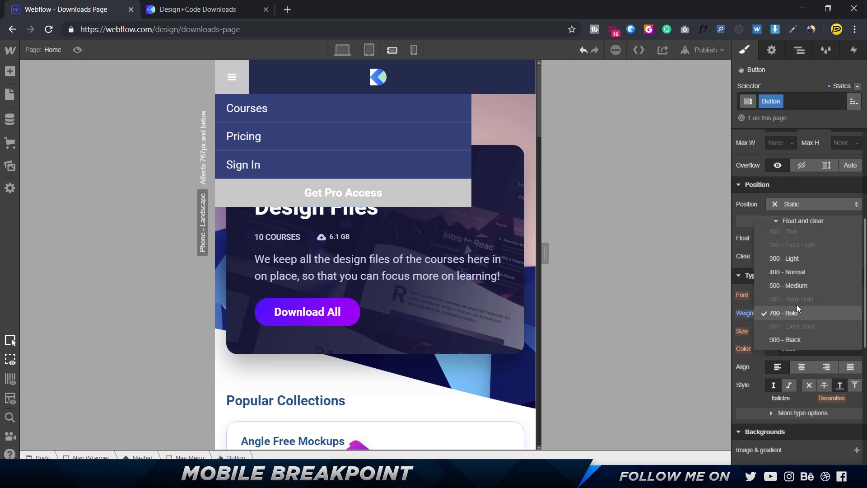
{"action": "left_click", "coordinate": [797, 273]}
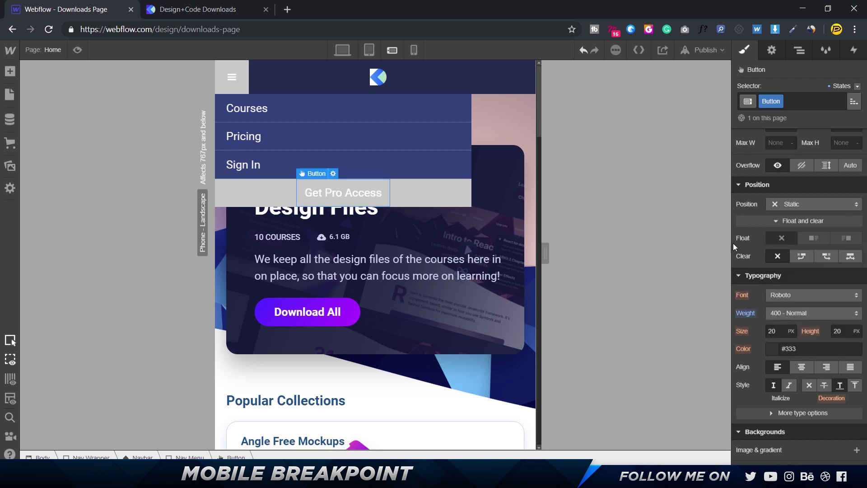
Step: Set the Nav Menu's background color to #334479, sampled from the navigation links' blue
{"action": "left_click", "coordinate": [426, 195]}
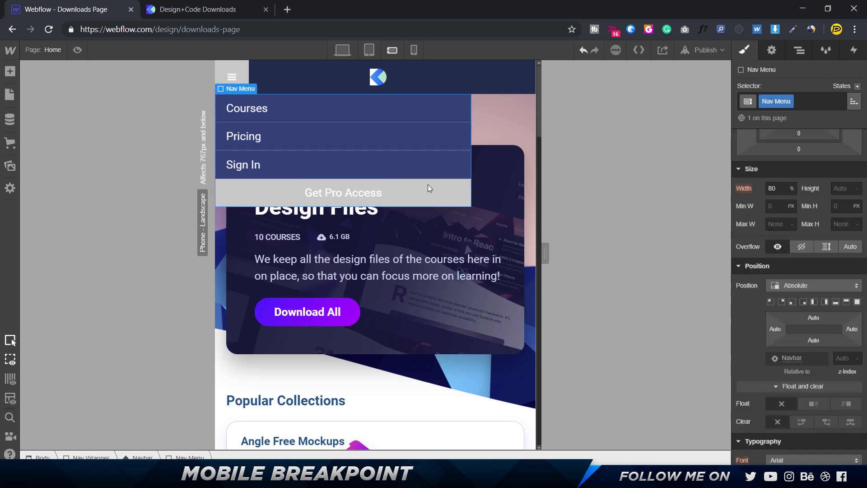
{"action": "scroll", "coordinate": [791, 288], "scroll_direction": "down", "scroll_amount": 8}
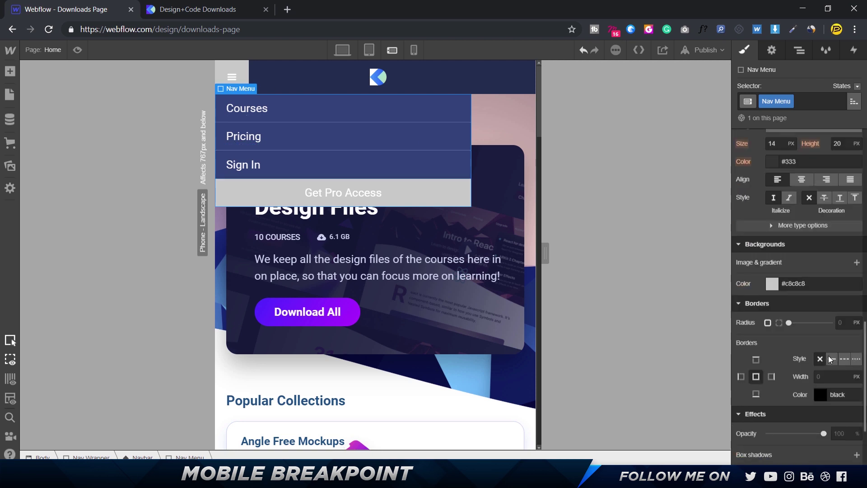
{"action": "left_click", "coordinate": [772, 283]}
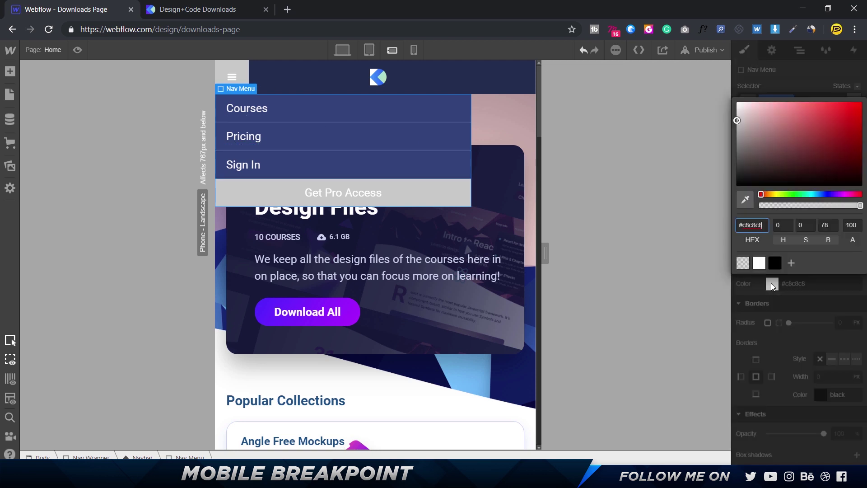
{"action": "left_click", "coordinate": [426, 170]}
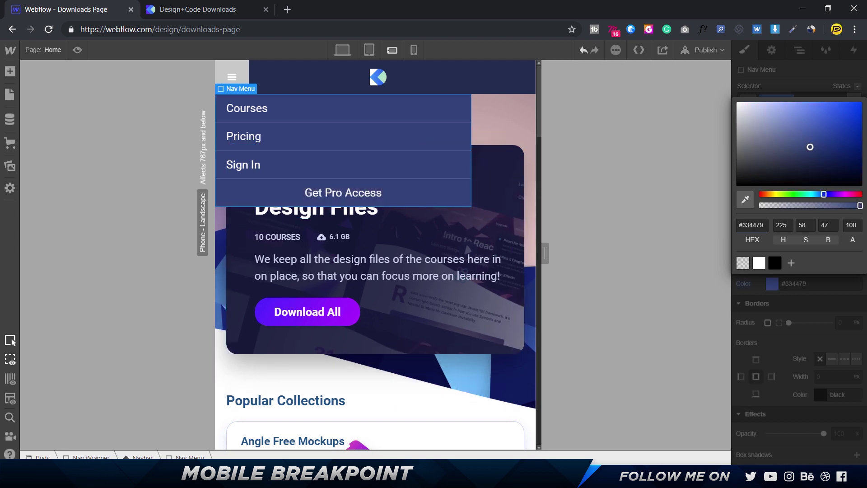
{"action": "left_click", "coordinate": [404, 164]}
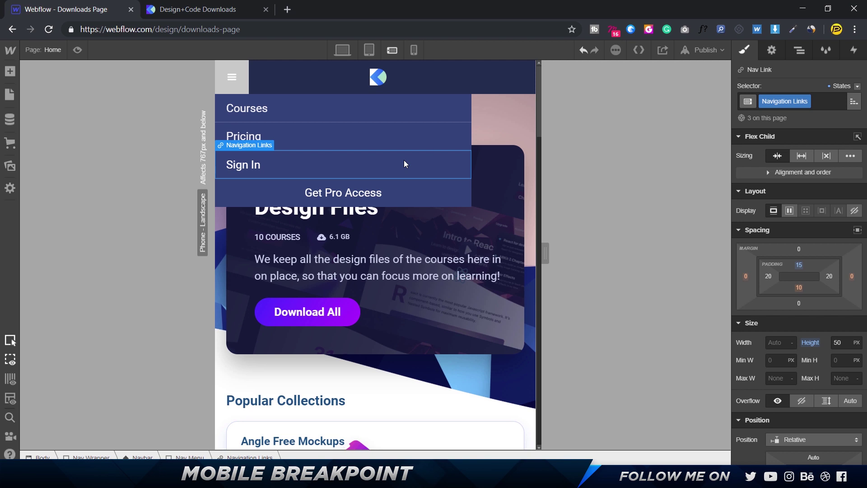
Step: Replace the Get Pro Access button's Button class with the existing Navigation Links class
{"action": "left_click", "coordinate": [429, 193]}
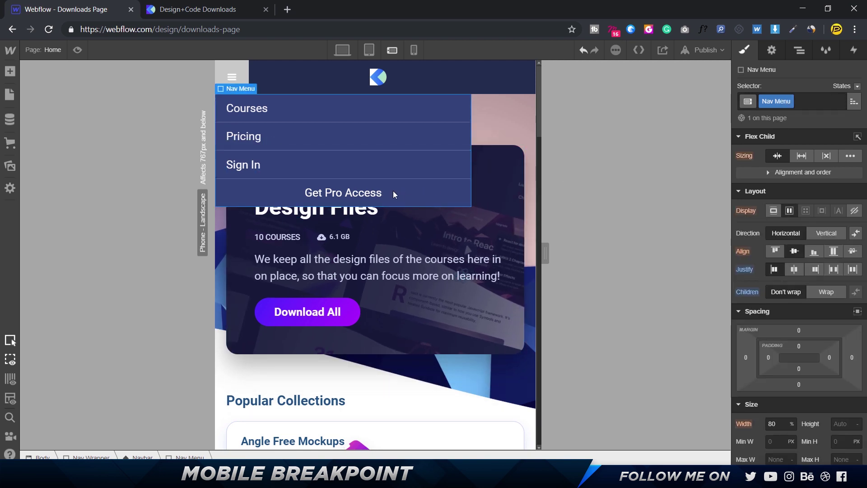
{"action": "left_click", "coordinate": [380, 185]}
{"action": "left_click", "coordinate": [779, 102]}
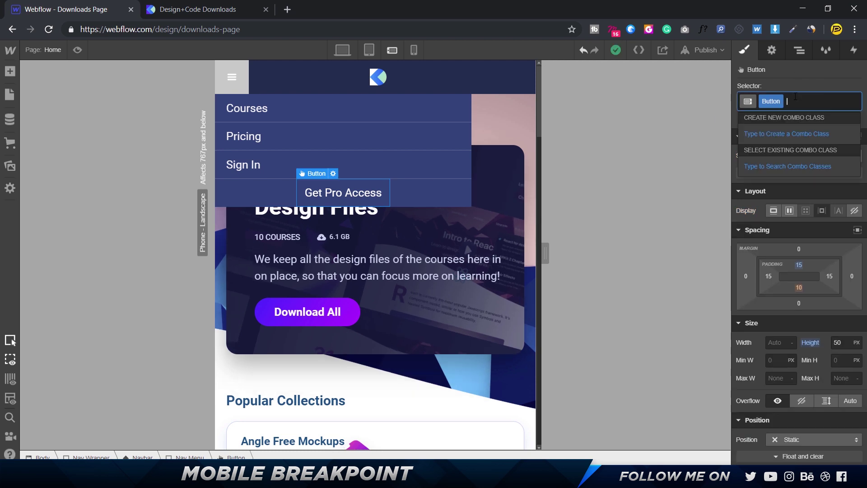
{"action": "key", "text": "BackSpace"}
{"action": "type", "text": "na"}
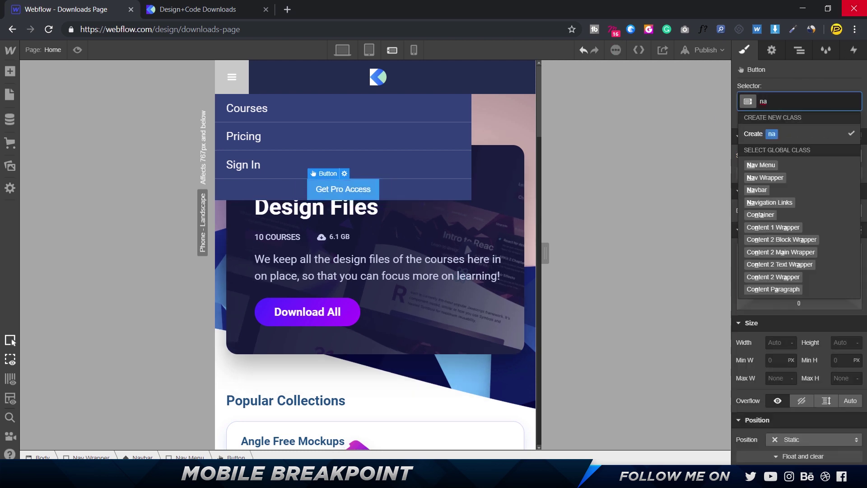
{"action": "key", "text": "Down"}
{"action": "key", "text": "Down"}
{"action": "key", "text": "Down"}
{"action": "key", "text": "Down"}
{"action": "key", "text": "Return"}
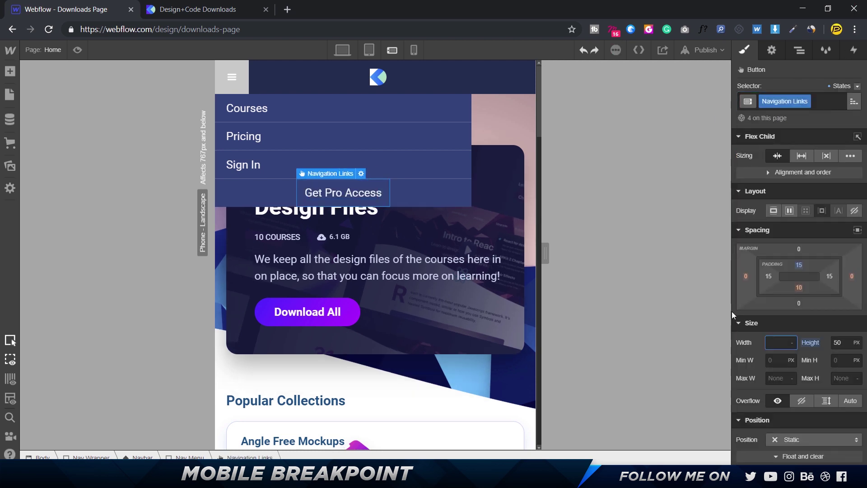
Step: Set the Get Pro Access entry's width to 100% and left-align its text
{"action": "left_click", "coordinate": [783, 342]}
{"action": "type", "text": "100%"}
{"action": "key", "text": "Return"}
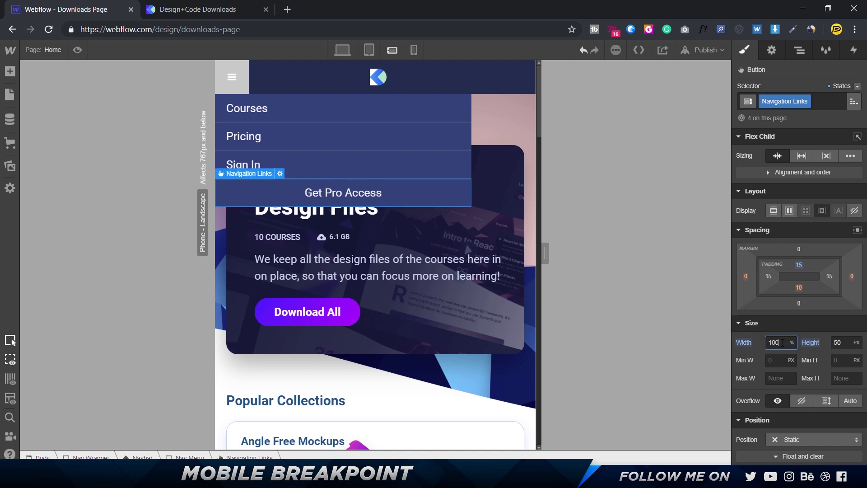
{"action": "scroll", "coordinate": [785, 340], "scroll_direction": "down", "scroll_amount": 5}
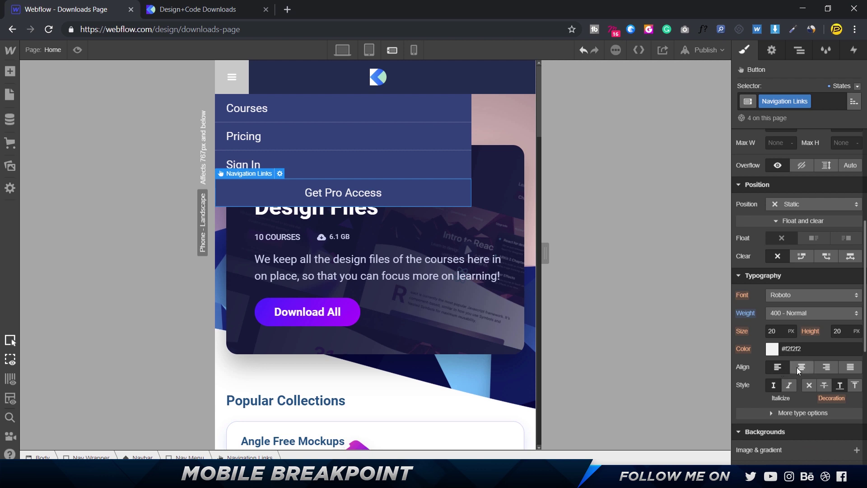
{"action": "left_click", "coordinate": [778, 367]}
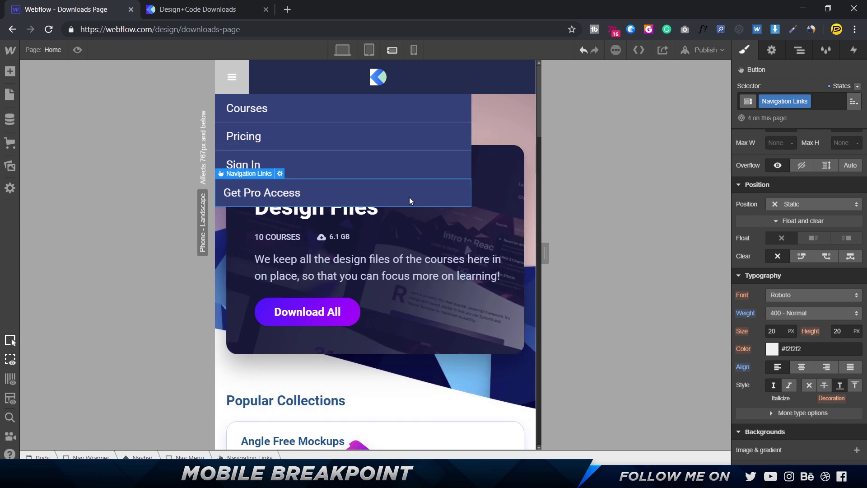
Step: Set the Nav Menu's width to 100%
{"action": "left_click", "coordinate": [184, 457]}
{"action": "scroll", "coordinate": [820, 277], "scroll_direction": "up", "scroll_amount": 2}
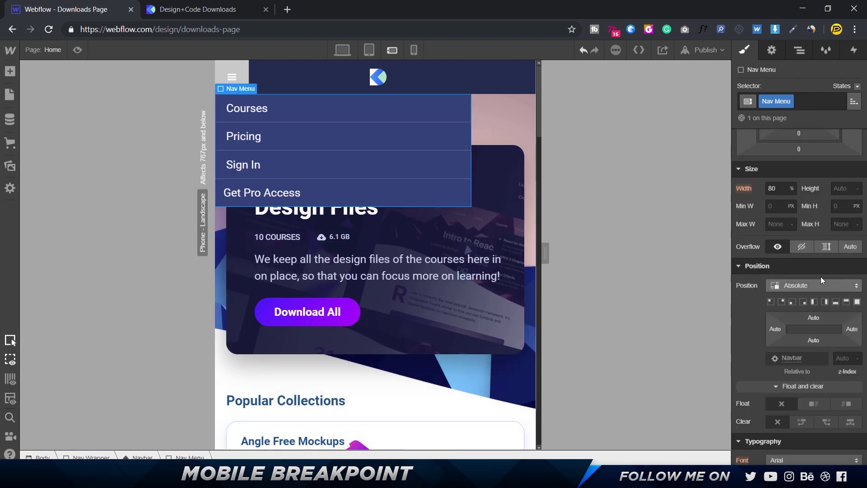
{"action": "left_click", "coordinate": [778, 187]}
{"action": "type", "text": "1"}
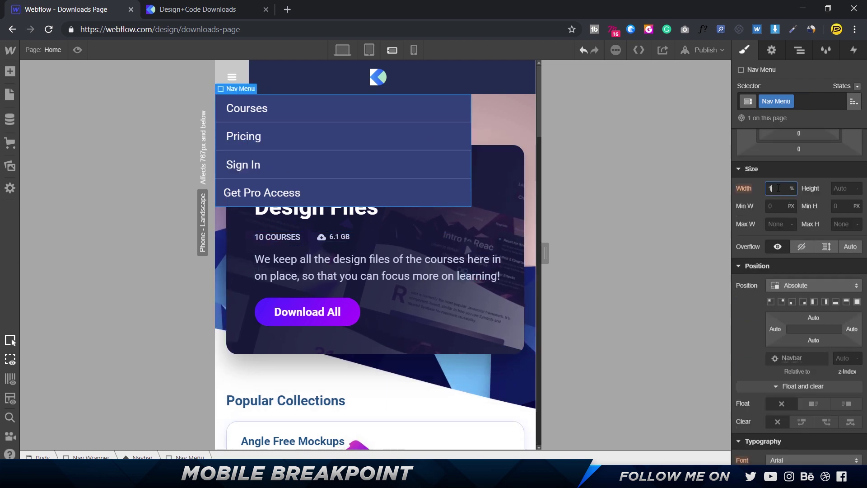
{"action": "type", "text": "00"}
{"action": "key", "text": "Return"}
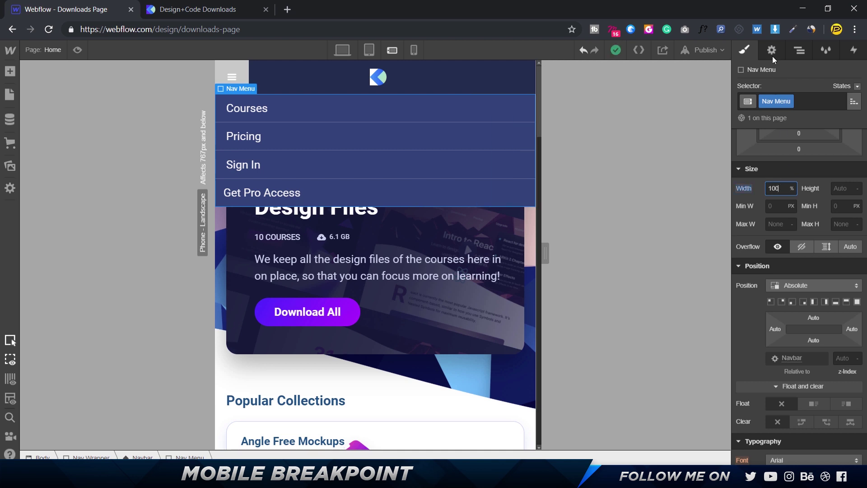
Step: Preview the page at phone landscape size and open the navbar's dropdown menu to check its layout
{"action": "left_click", "coordinate": [244, 67]}
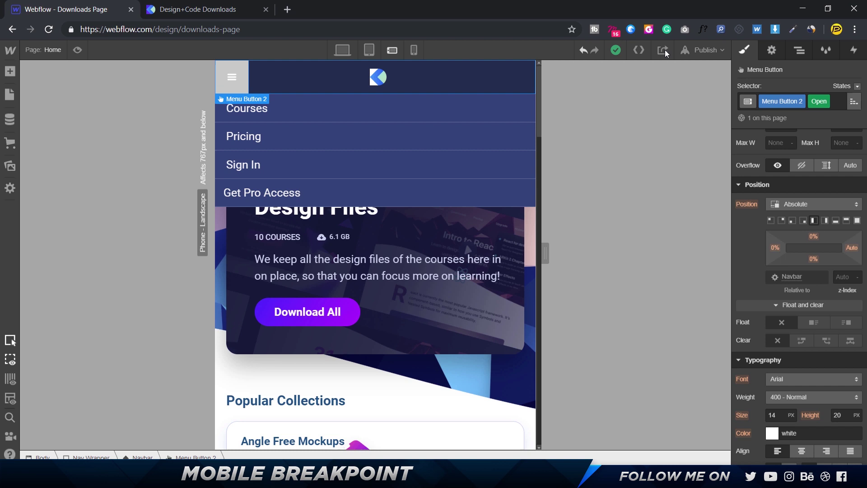
{"action": "left_click", "coordinate": [772, 54]}
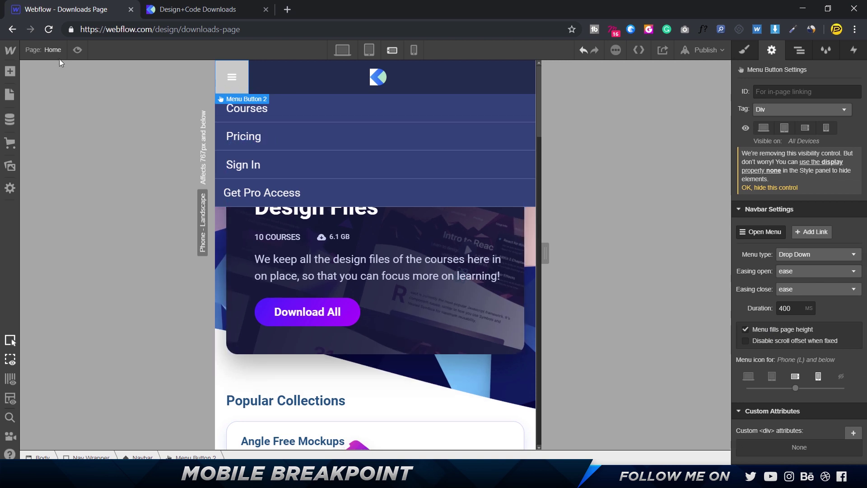
{"action": "left_click", "coordinate": [82, 50]}
{"action": "left_click", "coordinate": [290, 77]}
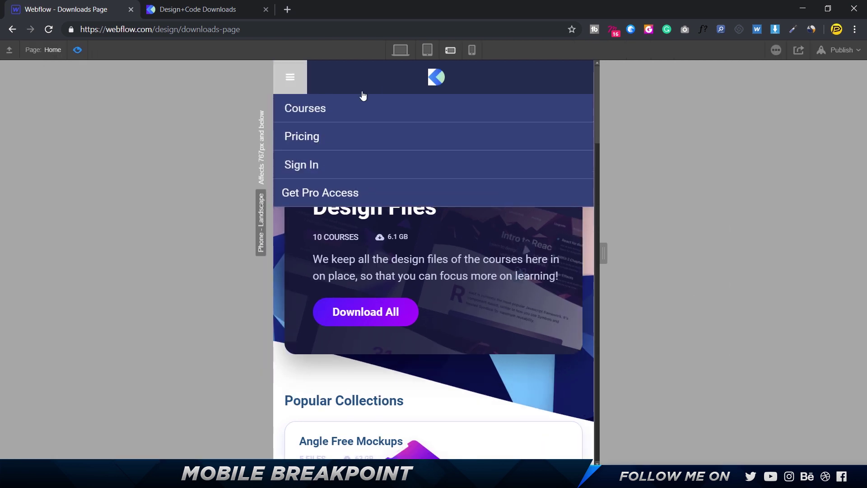
{"action": "left_click", "coordinate": [85, 52]}
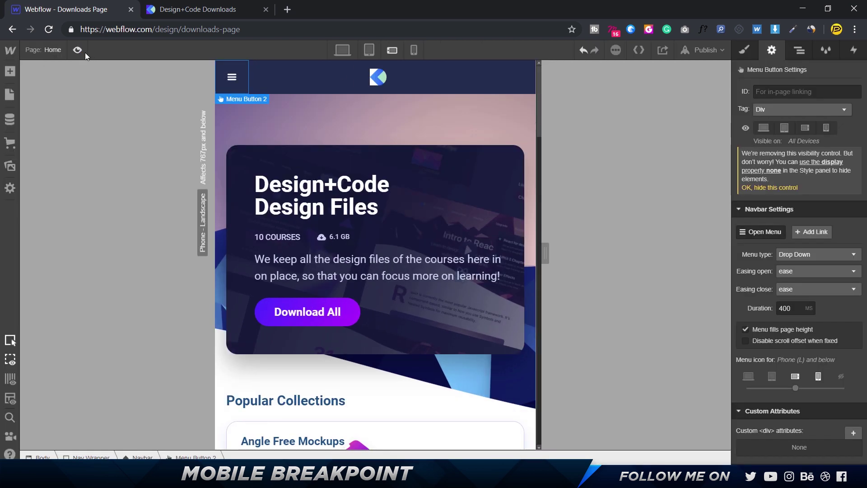
Step: Reveal the dropdown menu on the canvas and set the Nav Menu's height to 100%
{"action": "left_click", "coordinate": [794, 53]}
{"action": "left_click", "coordinate": [761, 52]}
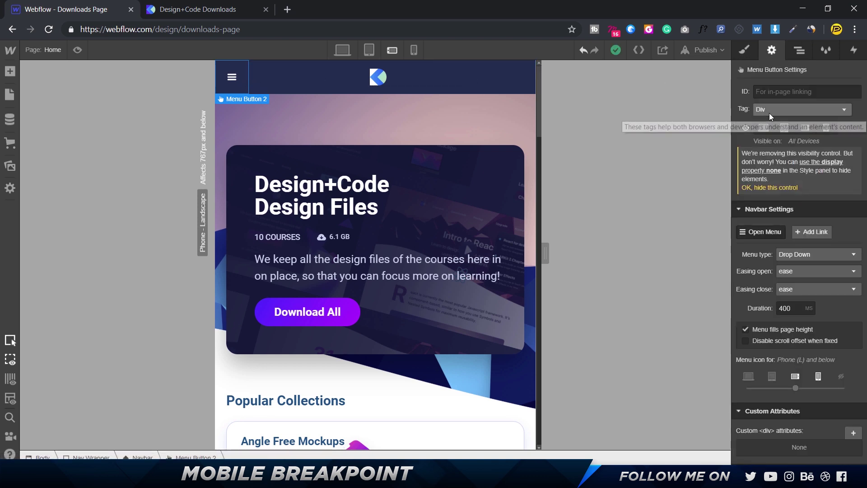
{"action": "left_click", "coordinate": [771, 234]}
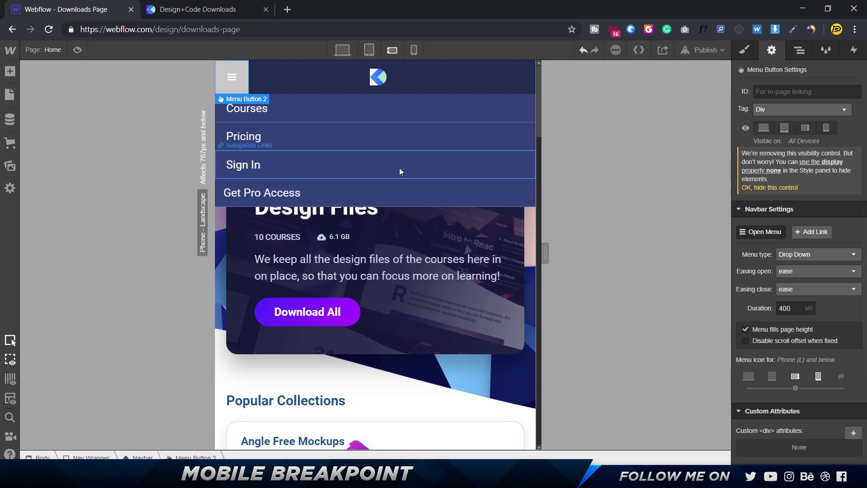
{"action": "left_click", "coordinate": [375, 195]}
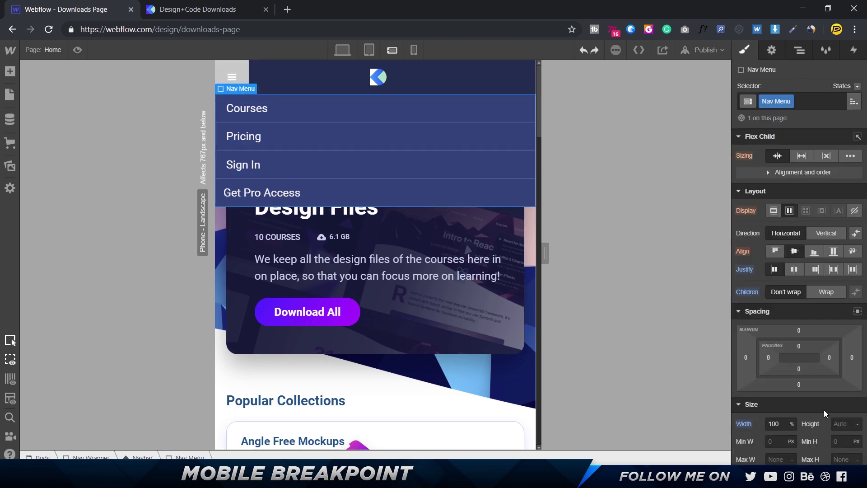
{"action": "left_click", "coordinate": [841, 423]}
Step: Preview the page and toggle the dropdown menu open and closed to check its height
{"action": "key", "text": "ctrl+shift+p"}
{"action": "left_click", "coordinate": [290, 77]}
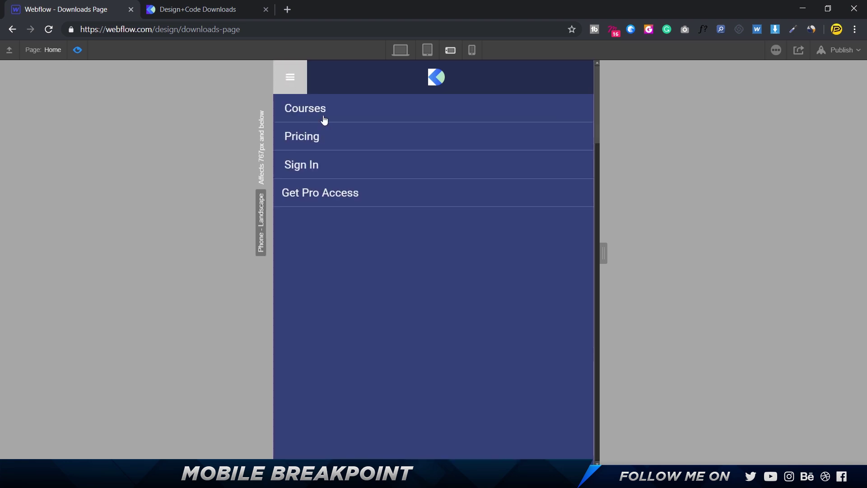
{"action": "left_click", "coordinate": [290, 78]}
{"action": "left_click", "coordinate": [290, 78]}
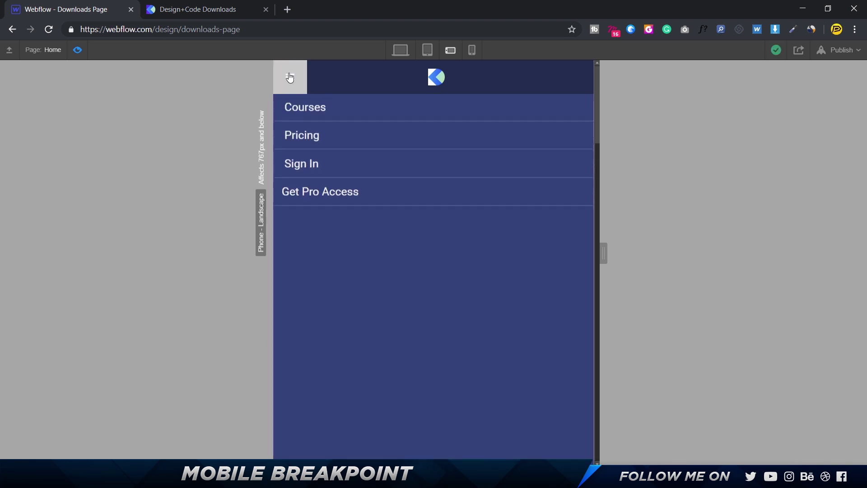
{"action": "left_click", "coordinate": [81, 48]}
Step: Set the menu button's background color in its open state to #222c4d, sampled from the navbar
{"action": "left_click", "coordinate": [799, 50]}
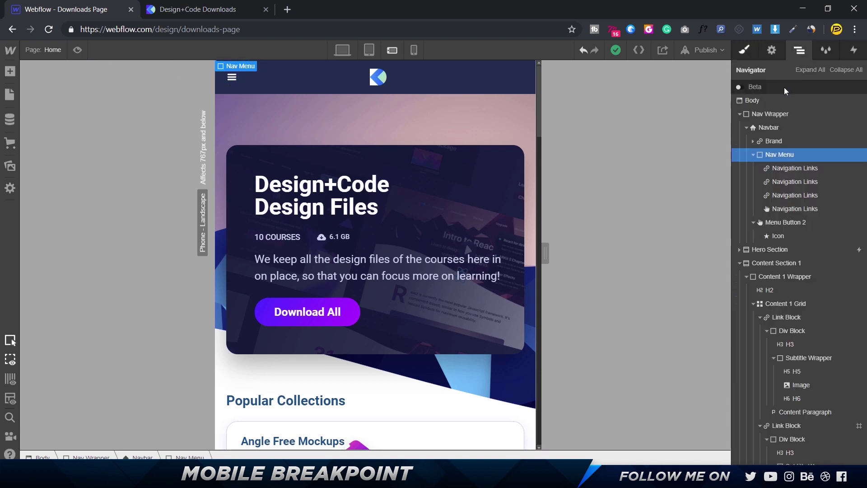
{"action": "key", "text": "s"}
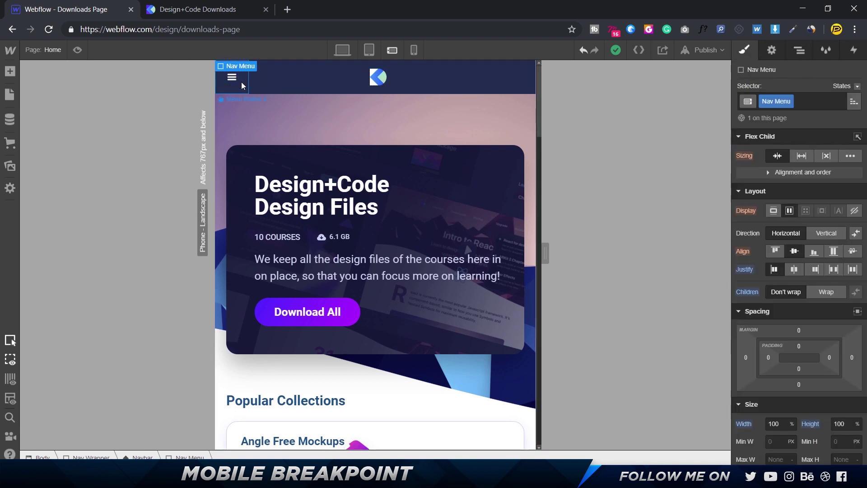
{"action": "left_click", "coordinate": [241, 83]}
{"action": "left_click", "coordinate": [772, 51]}
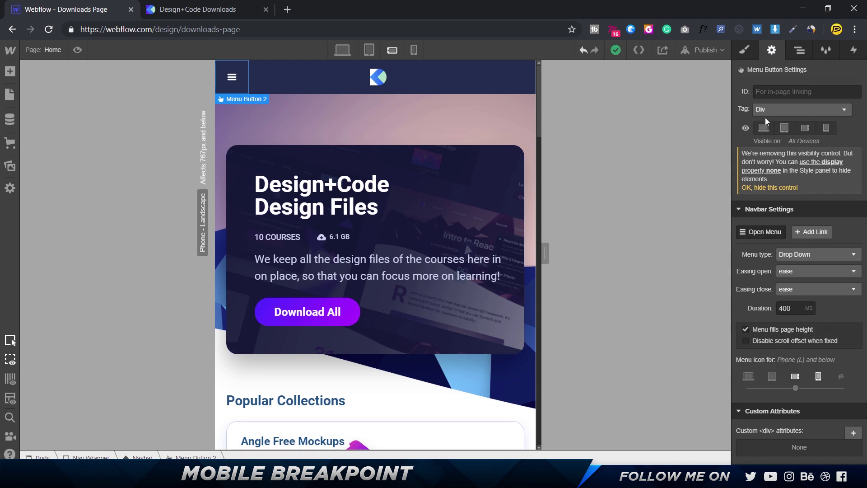
{"action": "left_click", "coordinate": [774, 232]}
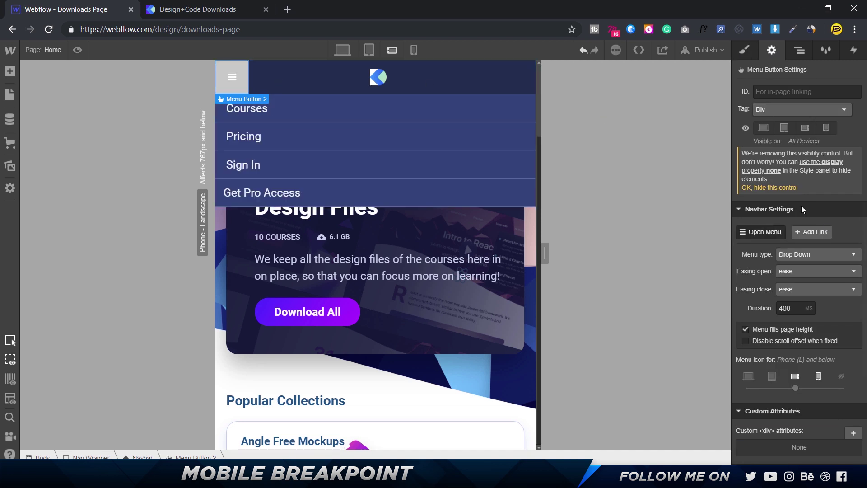
{"action": "left_click", "coordinate": [743, 50]}
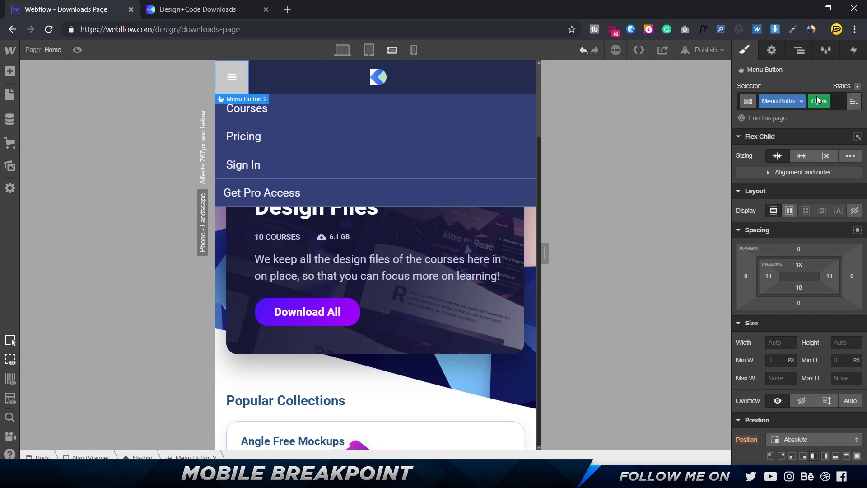
{"action": "scroll", "coordinate": [796, 338], "scroll_direction": "down", "scroll_amount": 7}
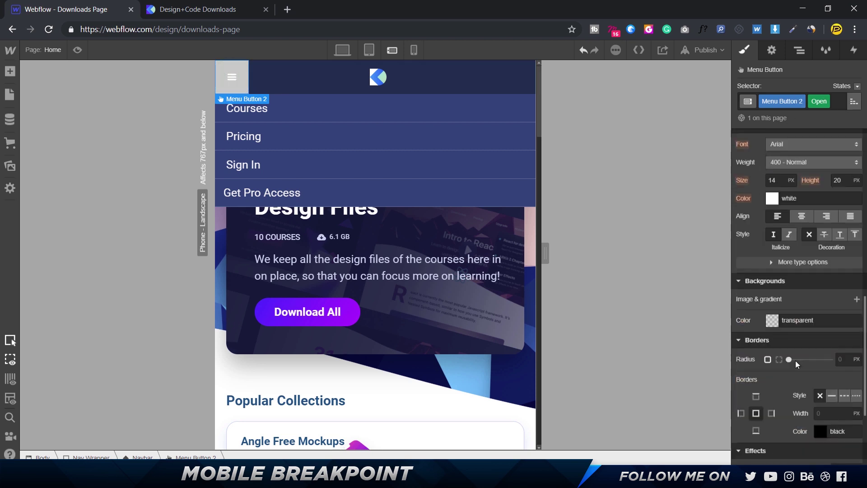
{"action": "left_click", "coordinate": [772, 320]}
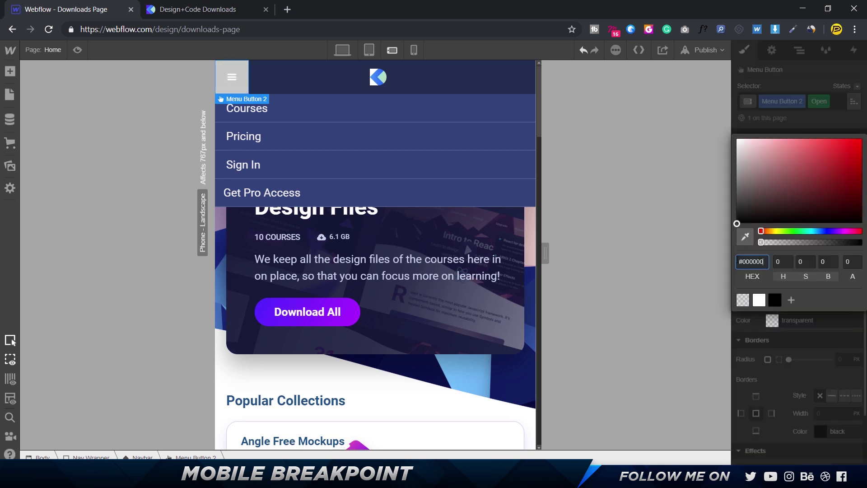
{"action": "left_click", "coordinate": [745, 236]}
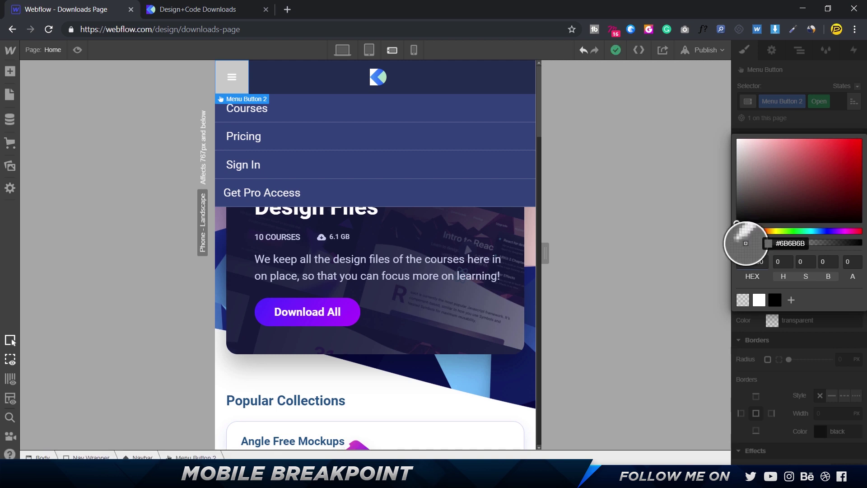
{"action": "left_click", "coordinate": [427, 79]}
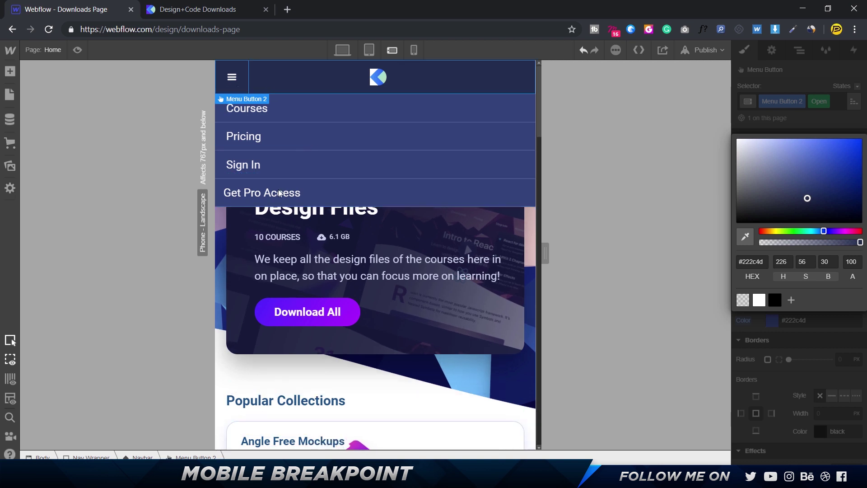
Step: Add a combo class named Cyan to the Get Pro Access entry in the dropdown menu
{"action": "left_click", "coordinate": [303, 196]}
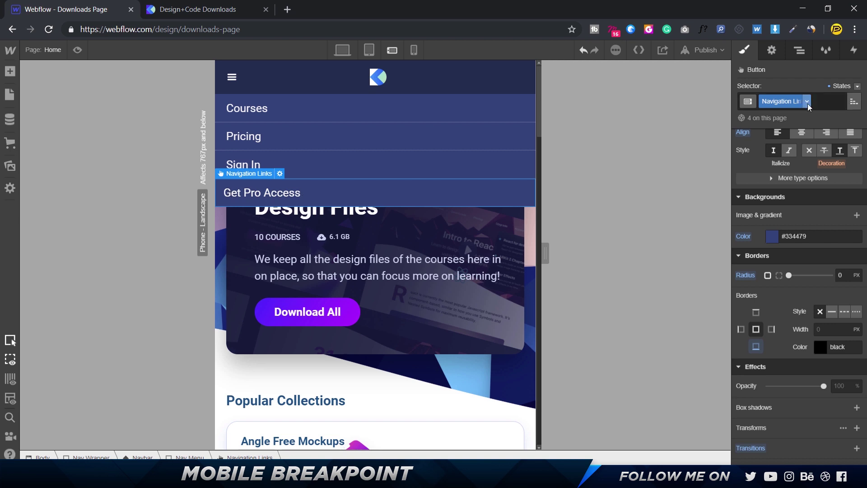
{"action": "left_click", "coordinate": [826, 102]}
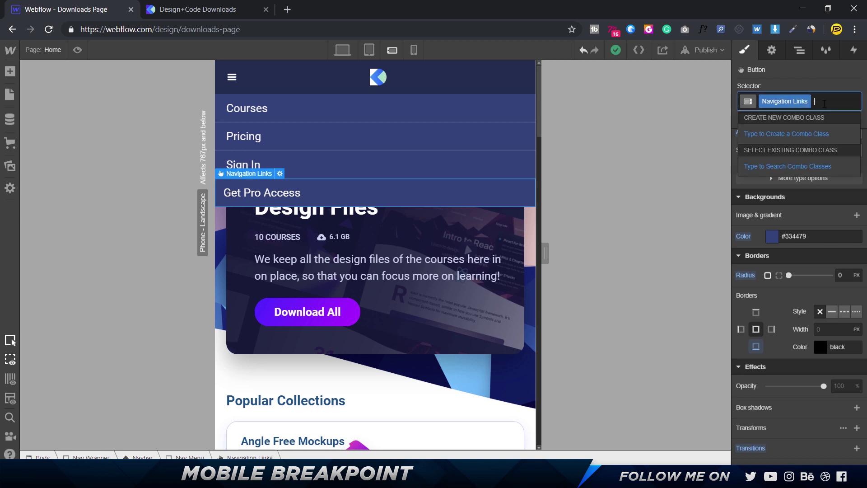
{"action": "type", "text": "CY"}
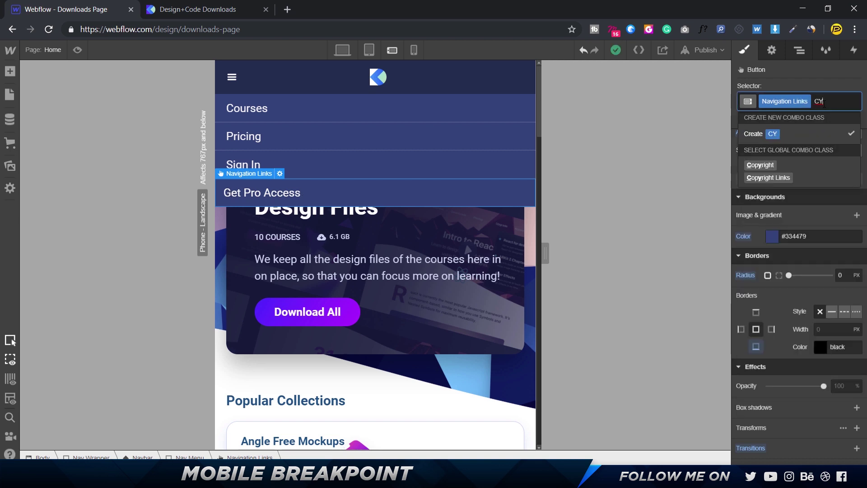
{"action": "type", "text": "an"}
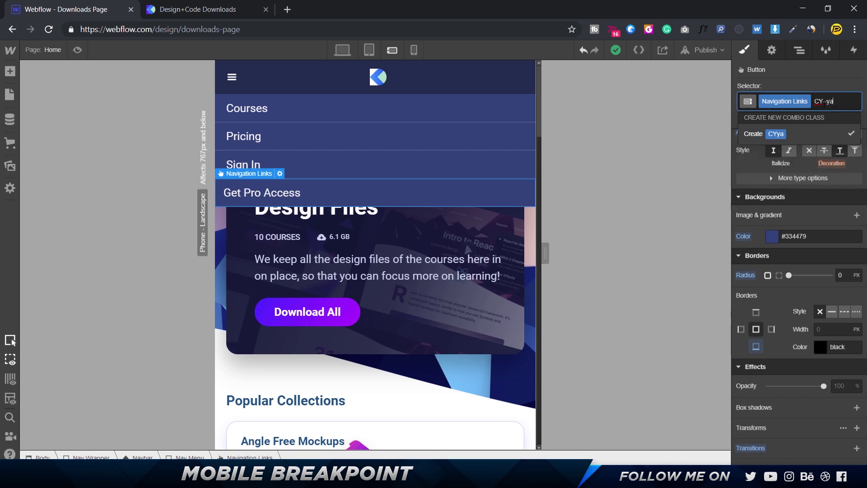
{"action": "key", "text": "Return"}
Step: Set the Get Pro Access entry's text color to the bright cyan #00f6ff
{"action": "scroll", "coordinate": [767, 230], "scroll_direction": "up", "scroll_amount": 5}
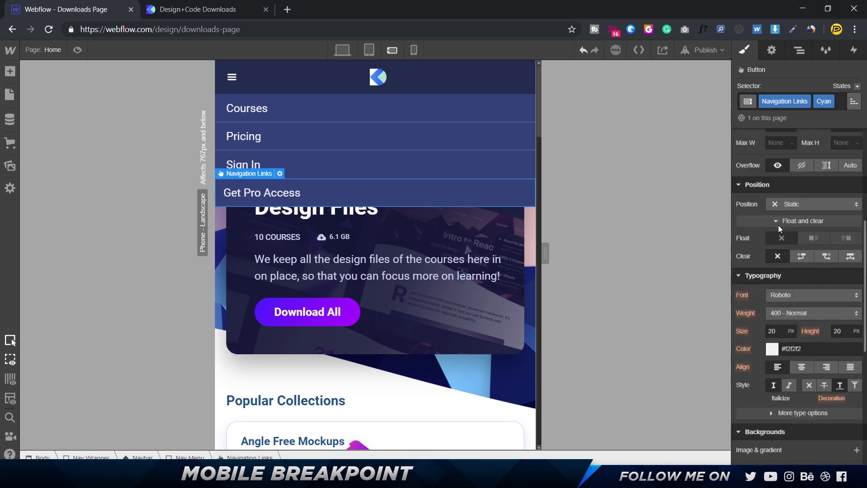
{"action": "left_click", "coordinate": [772, 350]}
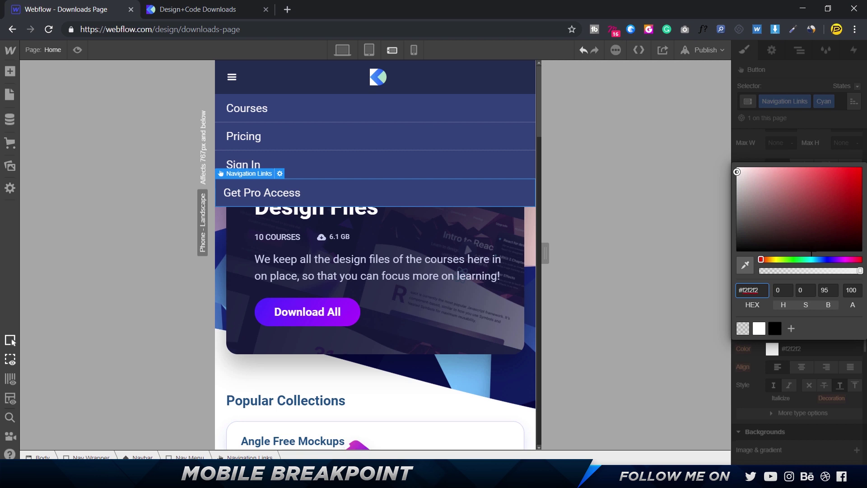
{"action": "left_click", "coordinate": [813, 260]}
{"action": "left_click_drag", "start_coordinate": [849, 174], "coordinate": [863, 94]}
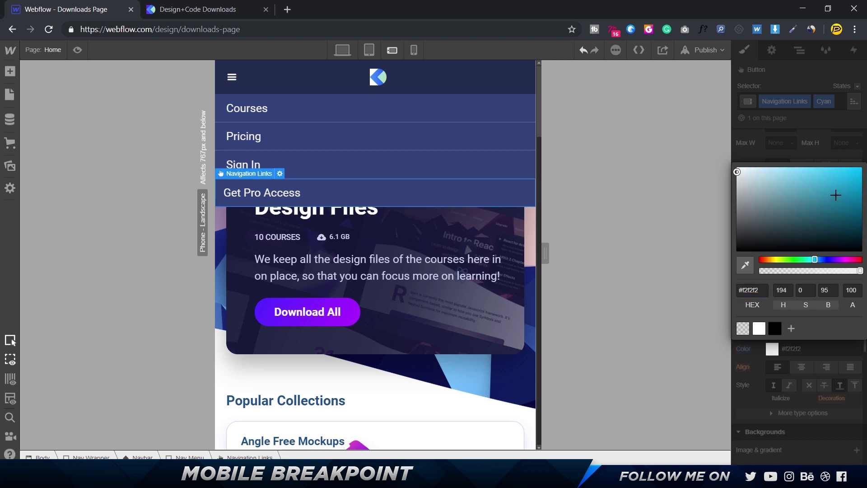
{"action": "left_click_drag", "start_coordinate": [812, 259], "coordinate": [819, 259]}
{"action": "left_click", "coordinate": [812, 259]}
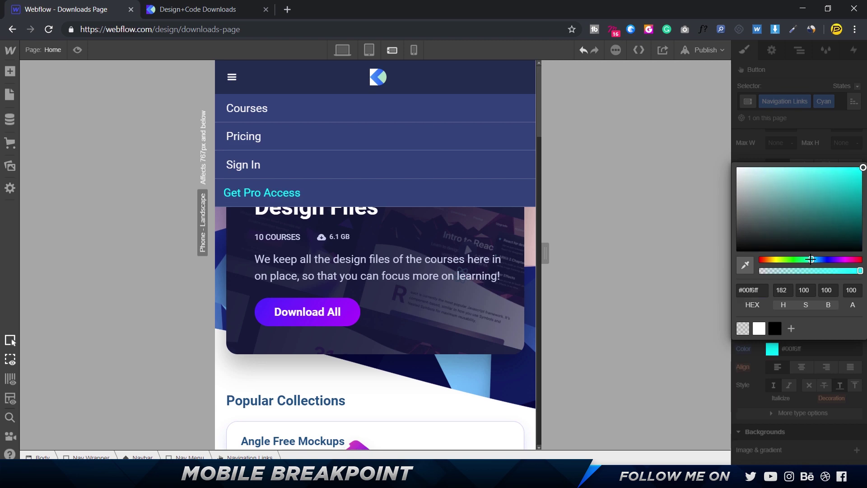
Step: Check the reference site's menu, and preview the Webflow page at phone landscape and tablet sizes to examine the navbar while scrolling
{"action": "left_click", "coordinate": [189, 9]}
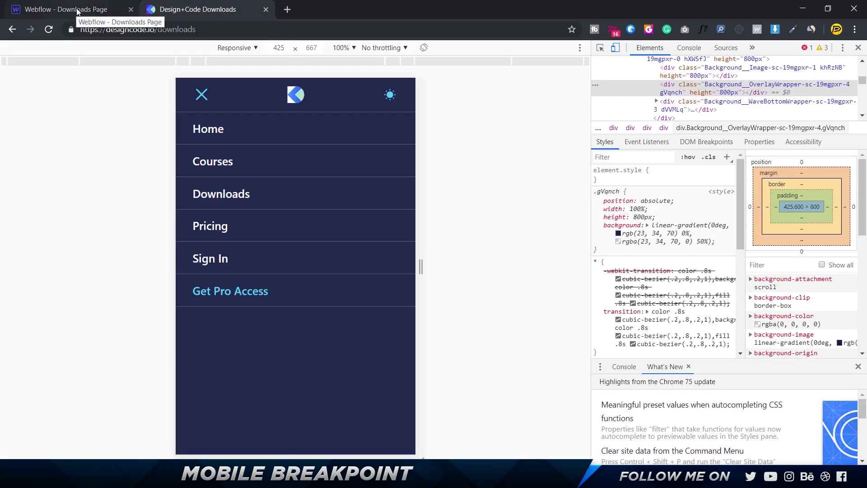
{"action": "left_click", "coordinate": [75, 9]}
{"action": "left_click", "coordinate": [78, 49]}
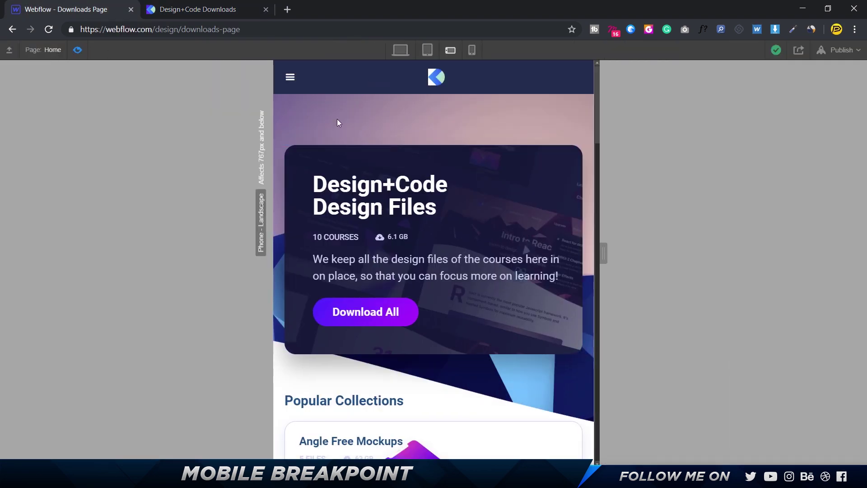
{"action": "scroll", "coordinate": [335, 121], "scroll_direction": "down", "scroll_amount": 10}
{"action": "scroll", "coordinate": [334, 124], "scroll_direction": "down", "scroll_amount": 1}
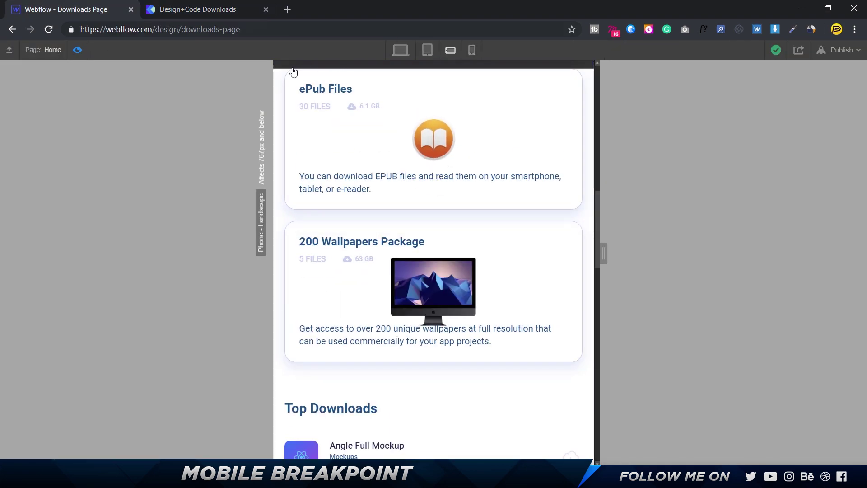
{"action": "left_click", "coordinate": [427, 50]}
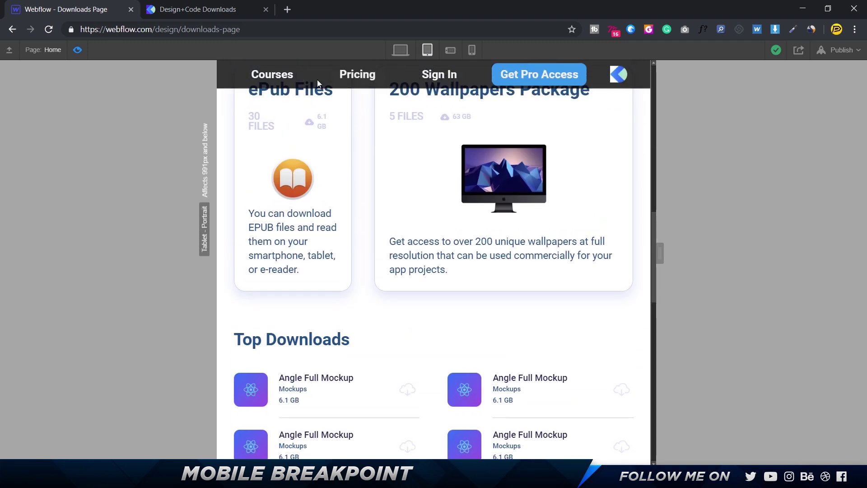
{"action": "left_click", "coordinate": [451, 50]}
{"action": "scroll", "coordinate": [449, 113], "scroll_direction": "up", "scroll_amount": 10}
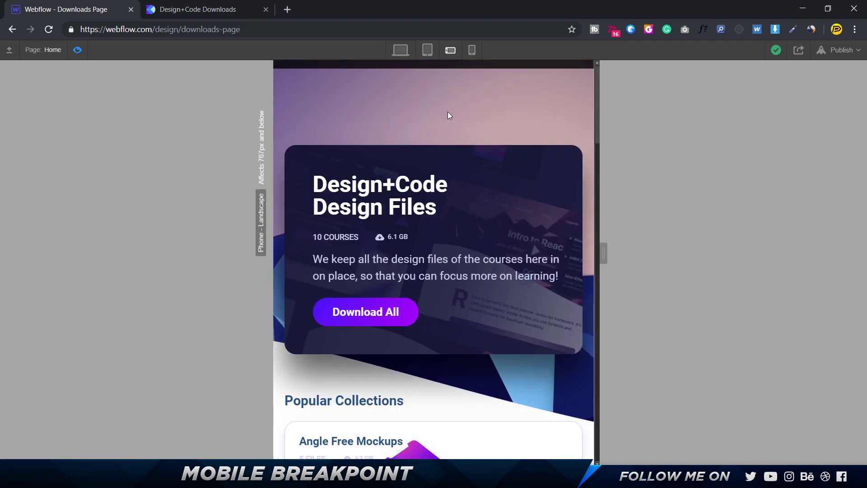
{"action": "left_click", "coordinate": [78, 50]}
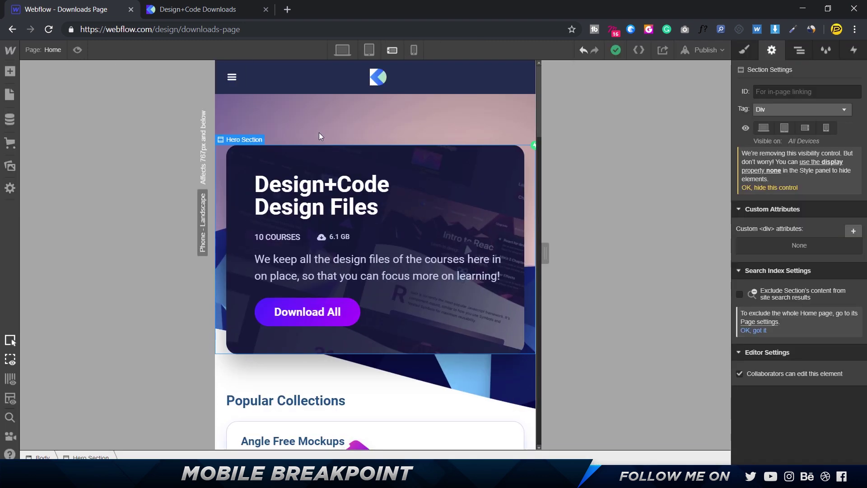
Step: Restrict the Hero Section's Scroll into view interaction to desktop and tablet by disabling its trigger on both phone sizes
{"action": "left_click", "coordinate": [853, 51]}
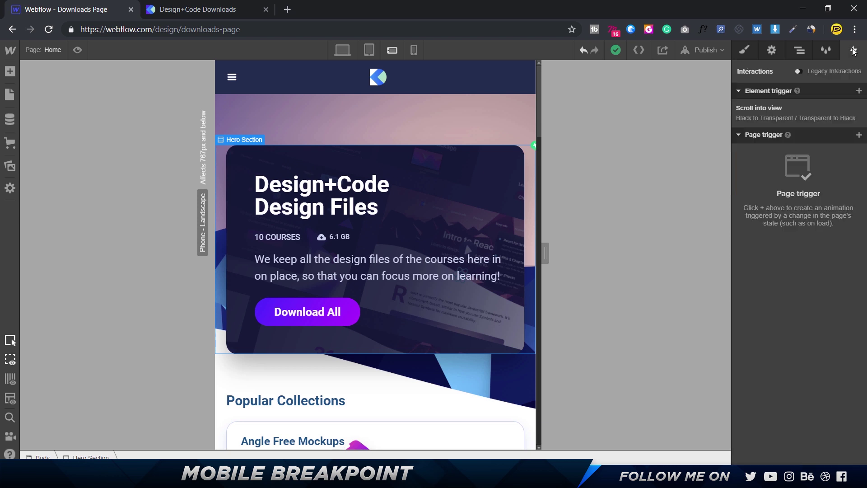
{"action": "left_click", "coordinate": [778, 109]}
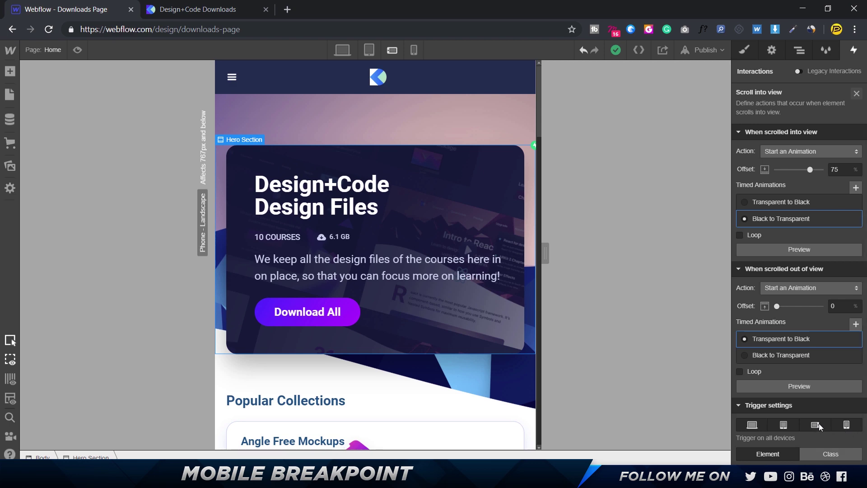
{"action": "left_click", "coordinate": [819, 427]}
{"action": "left_click", "coordinate": [846, 424]}
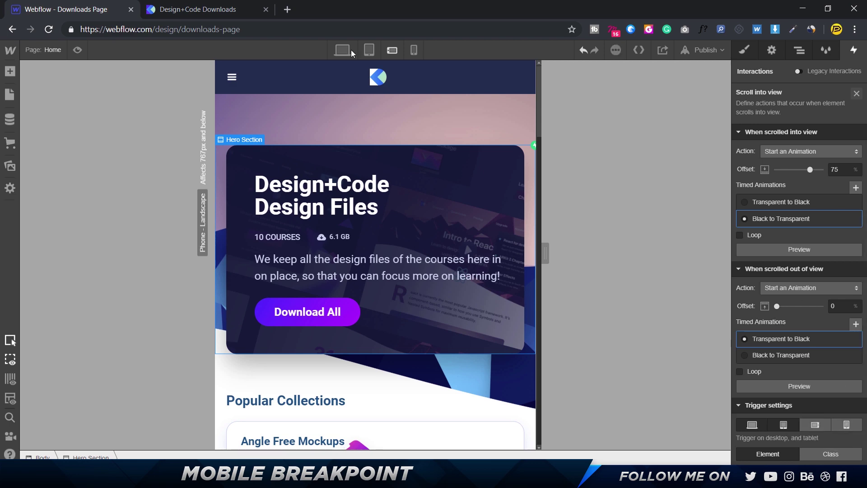
Step: Preview the page at phone landscape size to check the navbar while scrolling and the dropdown menu opening and closing
{"action": "left_click", "coordinate": [71, 52]}
{"action": "scroll", "coordinate": [422, 181], "scroll_direction": "down", "scroll_amount": 10}
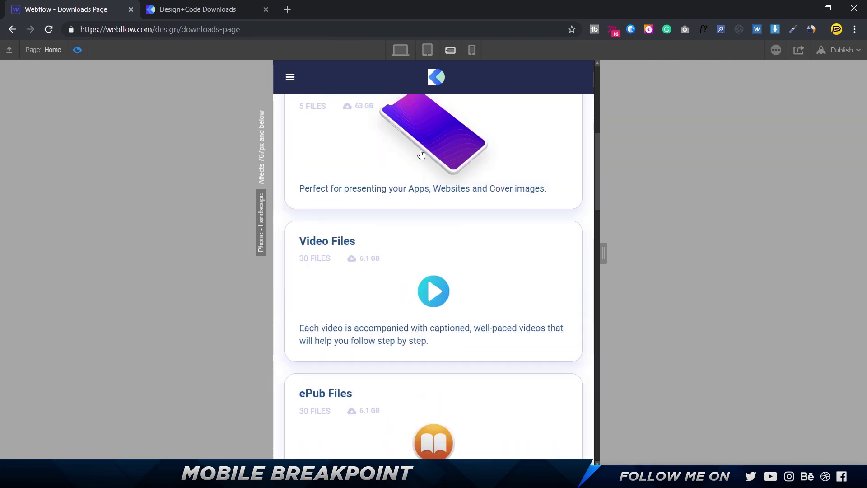
{"action": "scroll", "coordinate": [427, 224], "scroll_direction": "down", "scroll_amount": 5}
{"action": "left_click", "coordinate": [290, 78]}
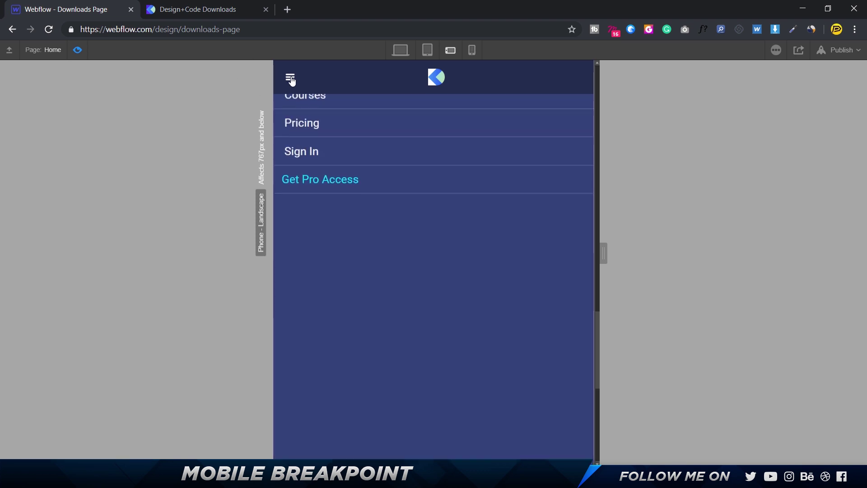
{"action": "left_click", "coordinate": [291, 79]}
{"action": "left_click", "coordinate": [292, 80]}
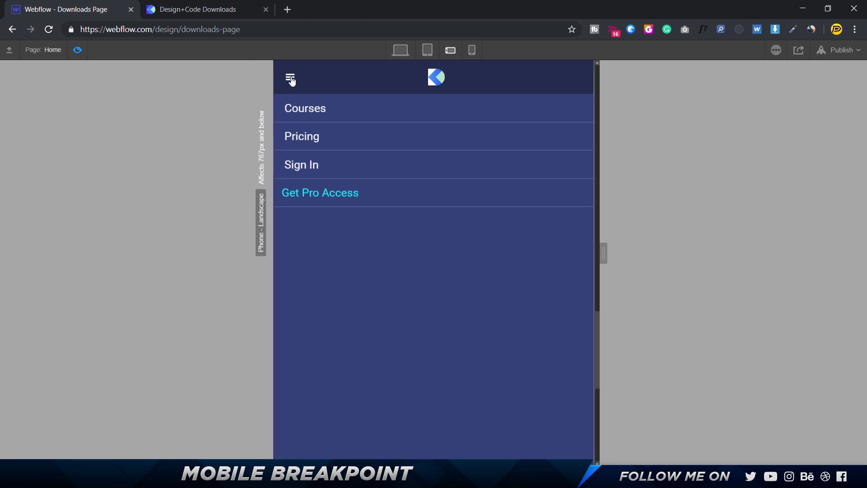
{"action": "left_click", "coordinate": [291, 79]}
{"action": "scroll", "coordinate": [361, 155], "scroll_direction": "up", "scroll_amount": 15}
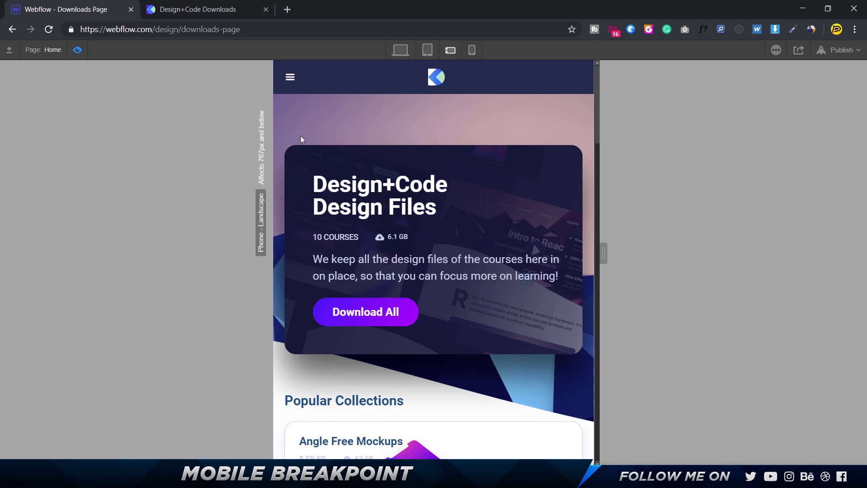
{"action": "left_click", "coordinate": [78, 50]}
Step: Narrow the phone landscape canvas to 480 px and set the Hero Paragraph's font size to 16 px
{"action": "left_click_drag", "start_coordinate": [602, 253], "coordinate": [520, 253]}
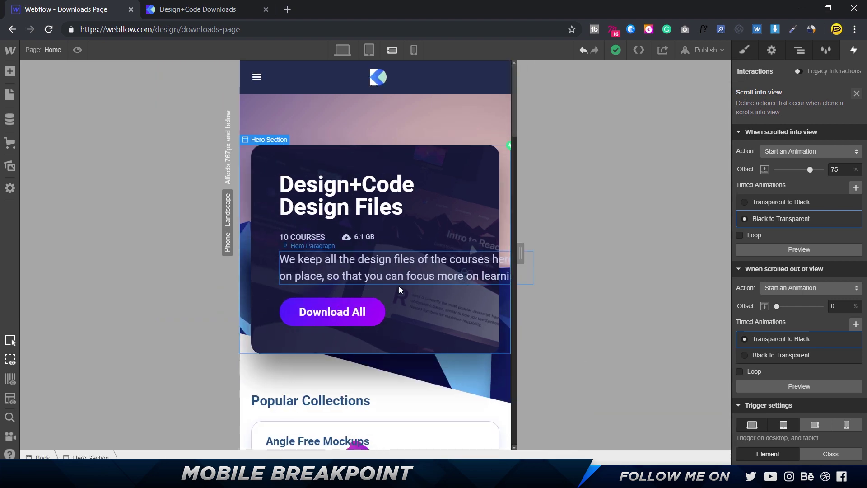
{"action": "left_click", "coordinate": [403, 261]}
{"action": "left_click", "coordinate": [744, 50]}
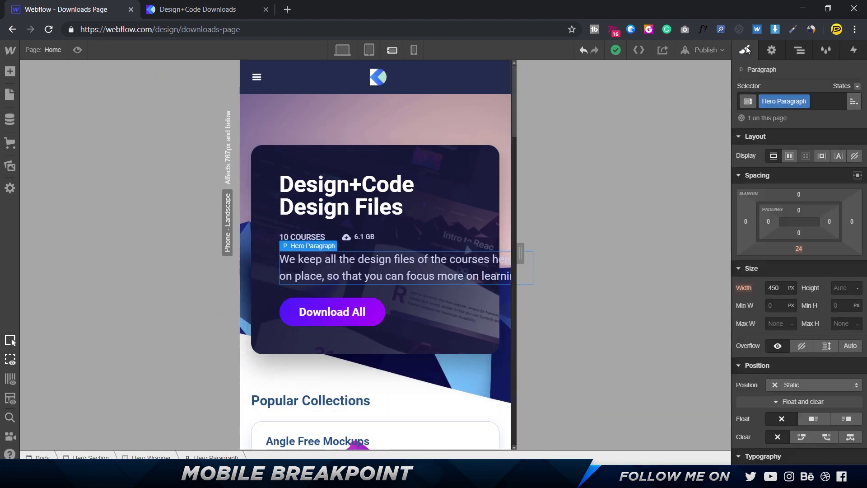
{"action": "scroll", "coordinate": [799, 287], "scroll_direction": "down", "scroll_amount": 5}
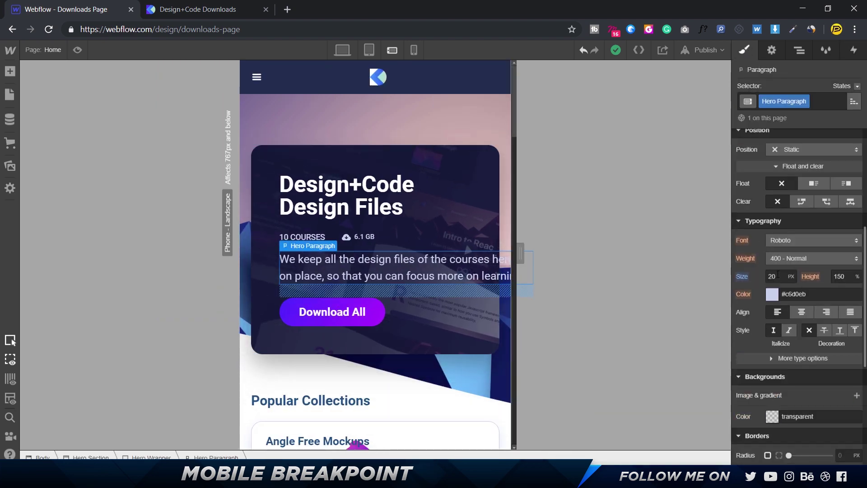
{"action": "type", "text": "16"}
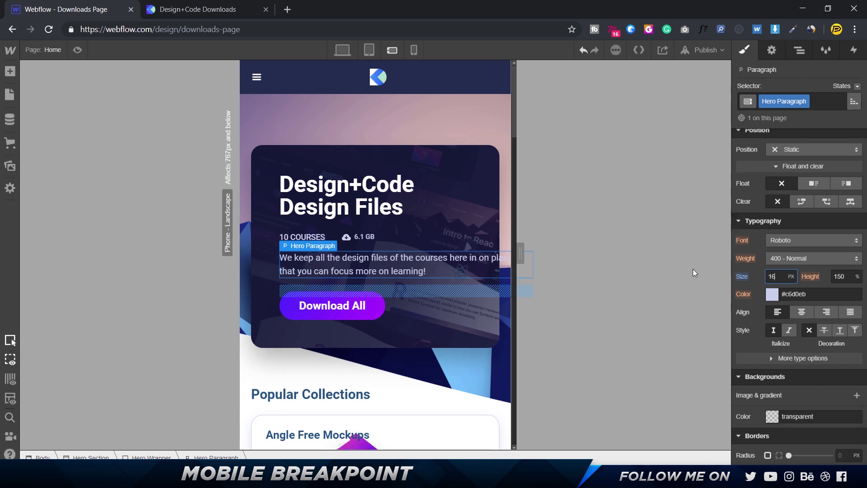
Step: Set the Hero Paragraph's width to 100% so its text fits inside the hero card
{"action": "scroll", "coordinate": [808, 365], "scroll_direction": "down", "scroll_amount": 3}
{"action": "scroll", "coordinate": [788, 215], "scroll_direction": "up", "scroll_amount": 8}
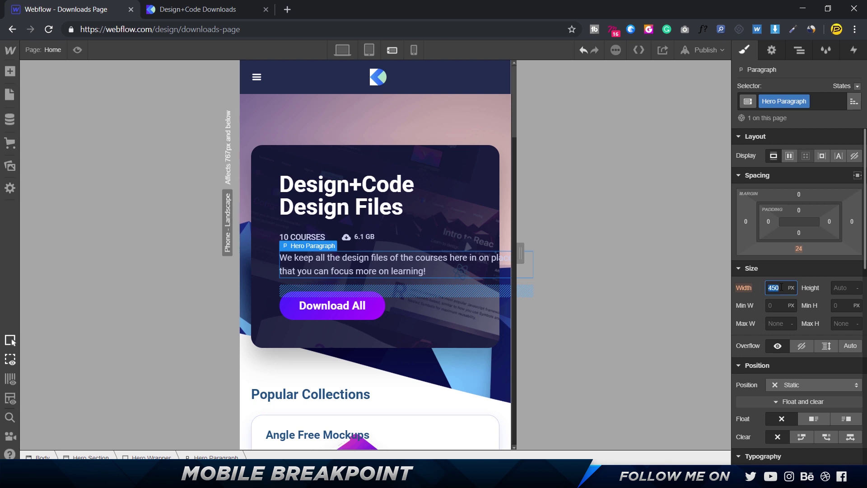
{"action": "type", "text": "100%"}
{"action": "key", "text": "Return"}
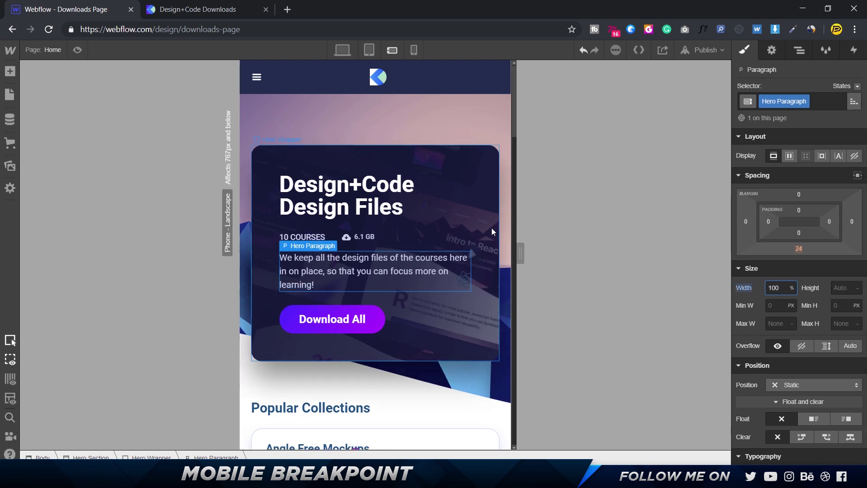
Step: Set the Hero Wrapper's left and top padding to 20 px
{"action": "left_click", "coordinate": [473, 153]}
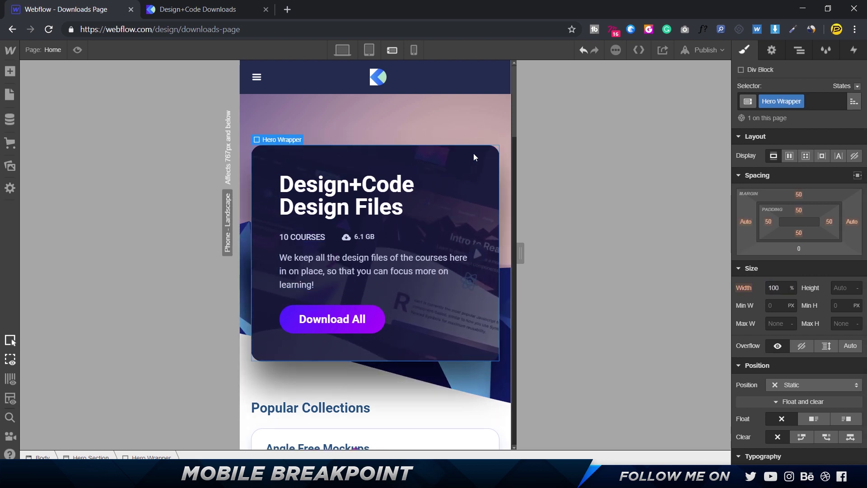
{"action": "left_click", "coordinate": [767, 222]}
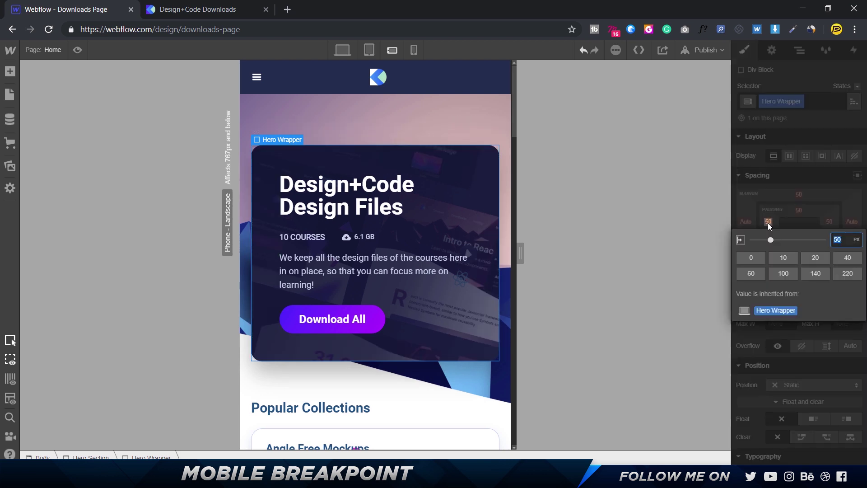
{"action": "type", "text": "20"}
{"action": "key", "text": "Return"}
{"action": "left_click", "coordinate": [800, 212]}
{"action": "type", "text": "20"}
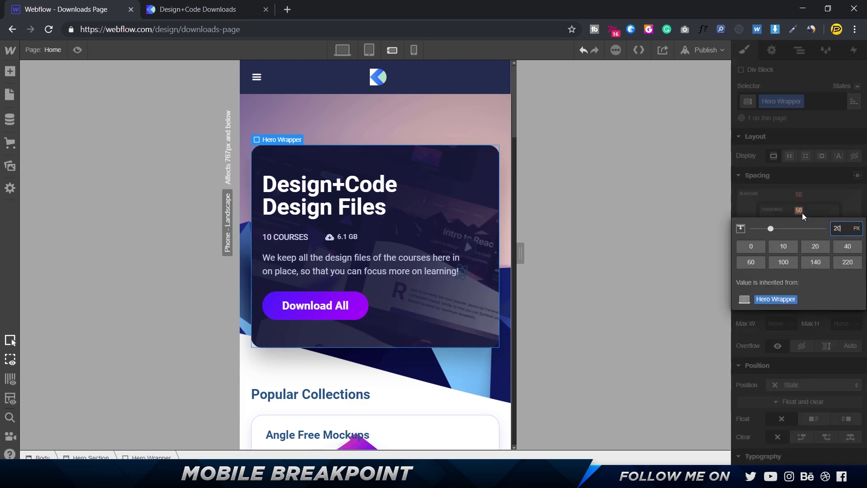
{"action": "key", "text": "Return"}
Step: Set the Hero Wrapper's padding to 32 px on all four sides
{"action": "left_click", "coordinate": [767, 221]}
{"action": "type", "text": "32"}
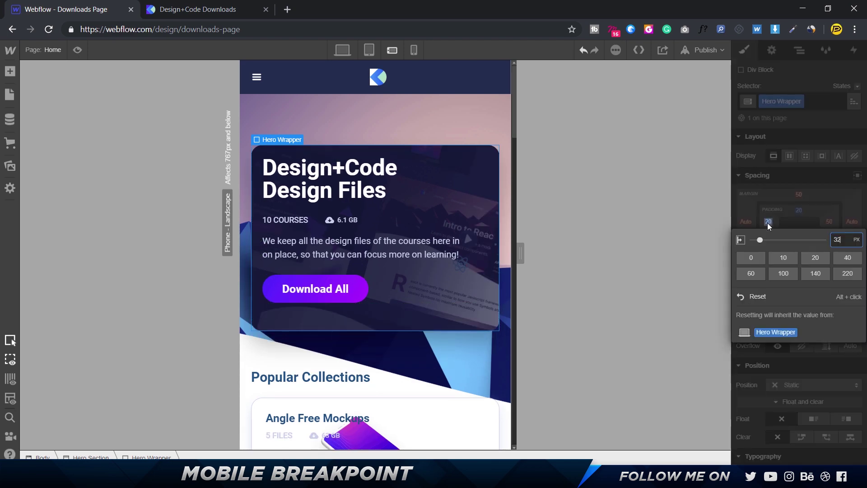
{"action": "key", "text": "Return"}
{"action": "left_click", "coordinate": [804, 212]}
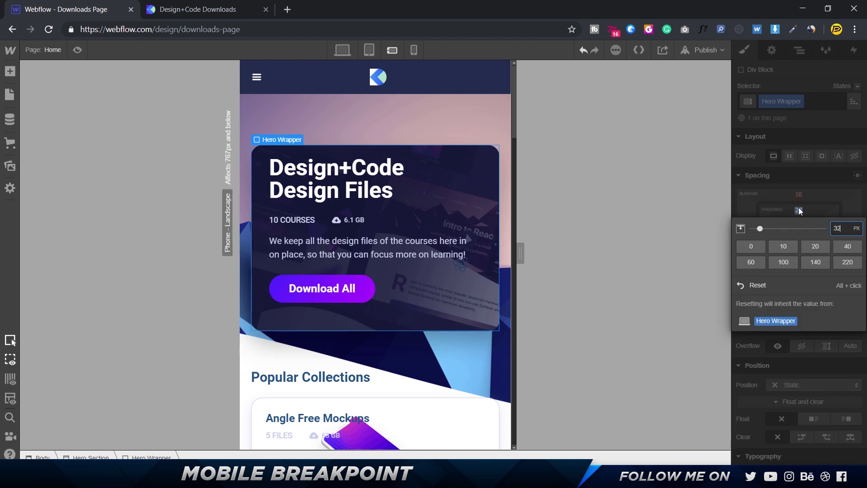
{"action": "type", "text": "32"}
{"action": "key", "text": "Return"}
{"action": "left_click", "coordinate": [828, 222]}
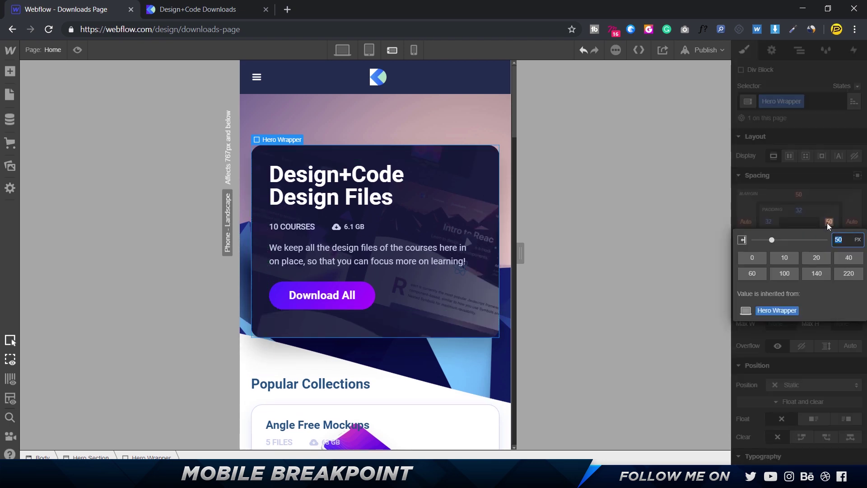
{"action": "type", "text": "32"}
{"action": "key", "text": "Return"}
{"action": "left_click", "coordinate": [798, 233]}
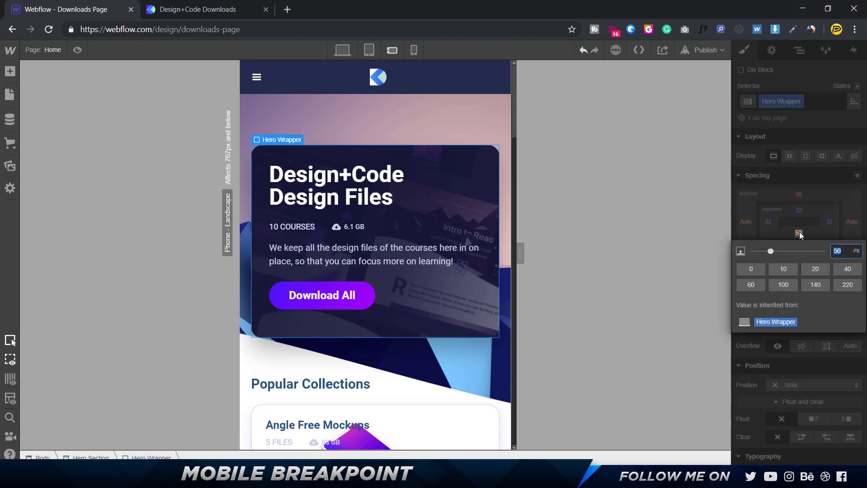
{"action": "type", "text": "32"}
{"action": "key", "text": "Return"}
Step: Examine the collection cards, card paragraph typography, Top Downloads list and footer at the narrow phone landscape width
{"action": "scroll", "coordinate": [498, 242], "scroll_direction": "down", "scroll_amount": 5}
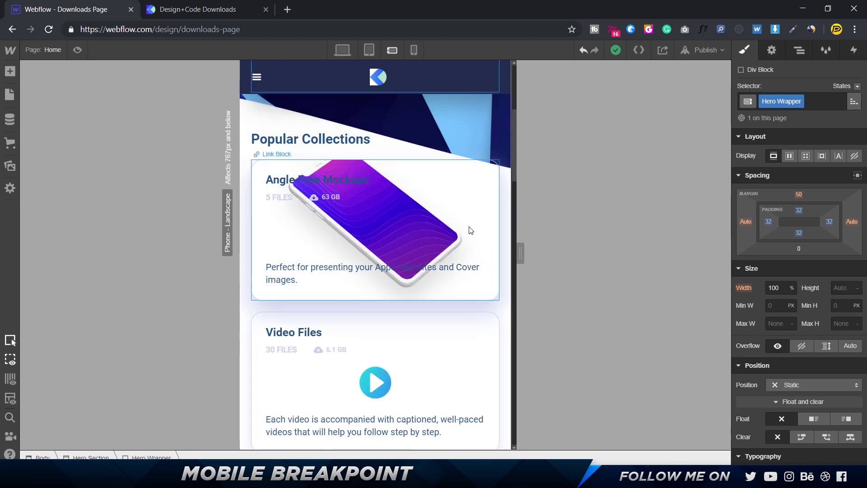
{"action": "scroll", "coordinate": [462, 261], "scroll_direction": "down", "scroll_amount": 5}
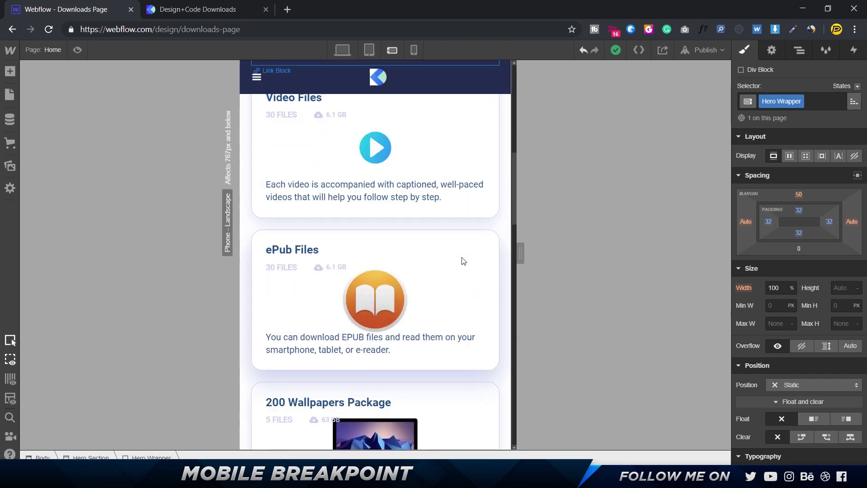
{"action": "scroll", "coordinate": [461, 260], "scroll_direction": "down", "scroll_amount": 2}
{"action": "scroll", "coordinate": [460, 259], "scroll_direction": "up", "scroll_amount": 10}
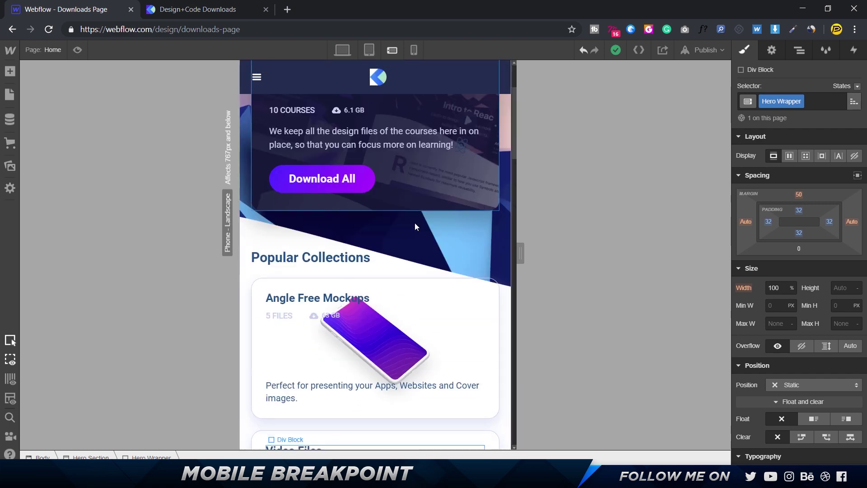
{"action": "scroll", "coordinate": [414, 223], "scroll_direction": "down", "scroll_amount": 3}
{"action": "left_click", "coordinate": [343, 274]}
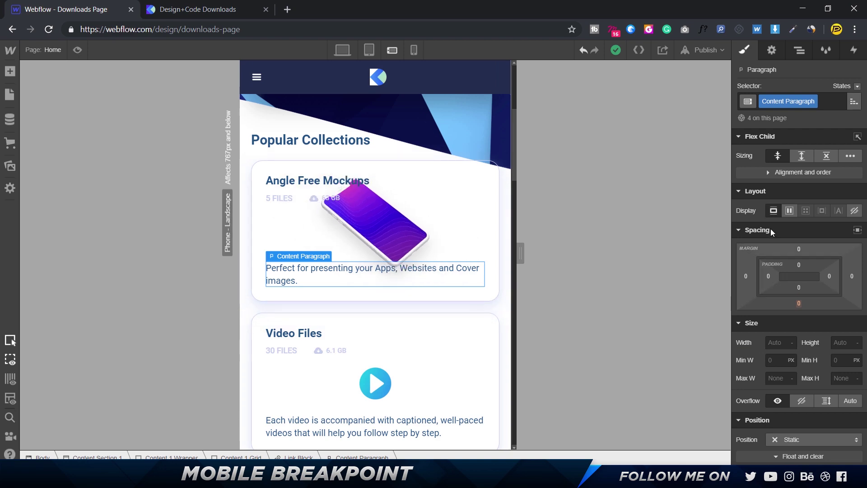
{"action": "scroll", "coordinate": [771, 232], "scroll_direction": "down", "scroll_amount": 5}
{"action": "scroll", "coordinate": [398, 271], "scroll_direction": "down", "scroll_amount": 15}
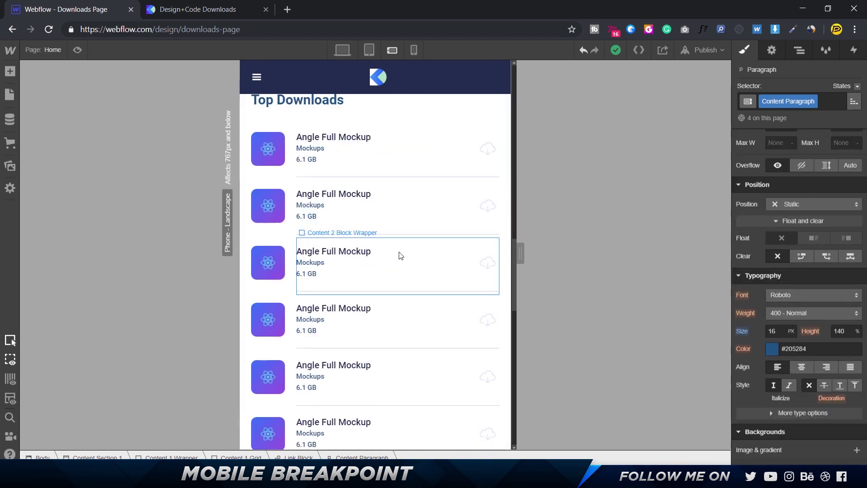
{"action": "scroll", "coordinate": [399, 255], "scroll_direction": "down", "scroll_amount": 10}
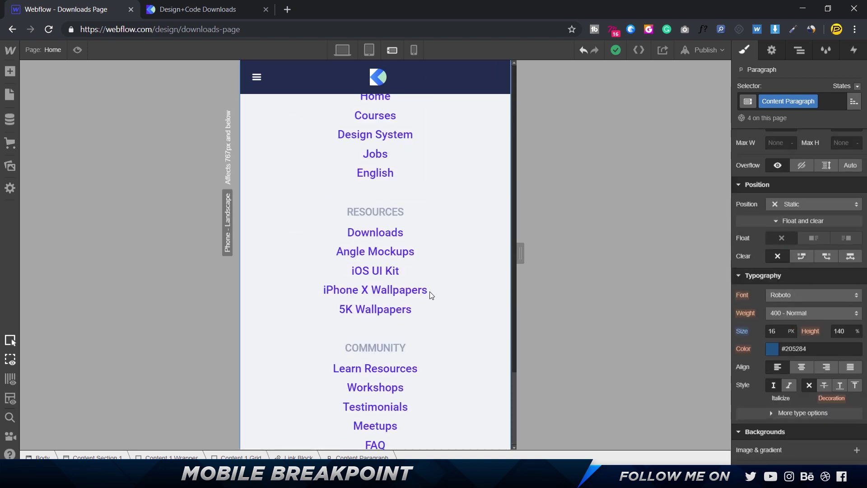
{"action": "scroll", "coordinate": [430, 292], "scroll_direction": "up", "scroll_amount": 20}
{"action": "mouse_move", "coordinate": [520, 252]}
{"action": "left_mouse_down"}
{"action": "mouse_move", "coordinate": [567, 248]}
{"action": "mouse_move", "coordinate": [505, 246]}
{"action": "left_mouse_up"}
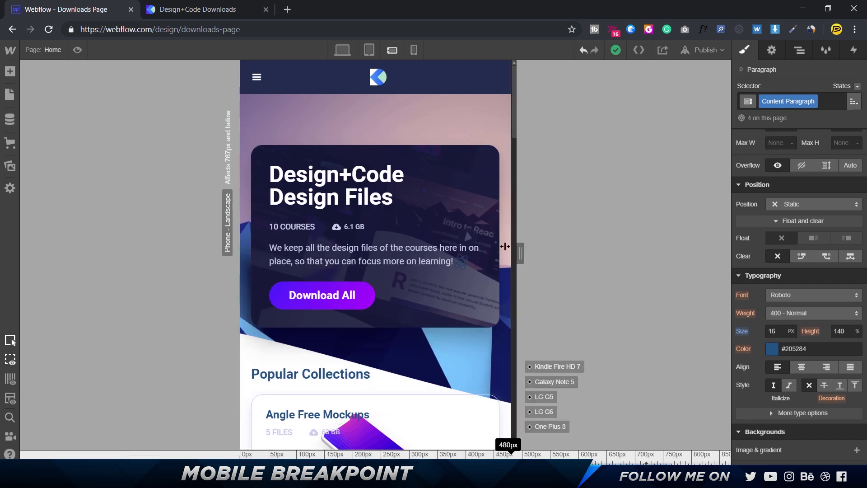
Step: Switch to the tablet breakpoint and examine its hero and Popular Collections sections
{"action": "left_click", "coordinate": [369, 50]}
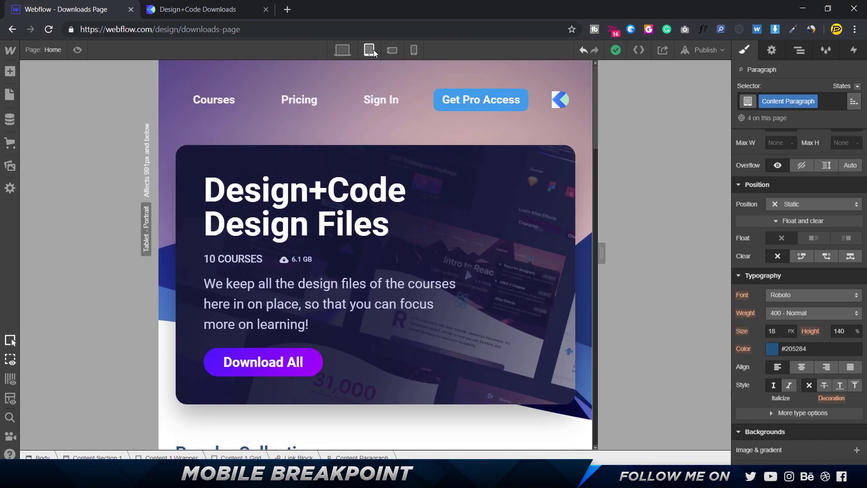
{"action": "scroll", "coordinate": [464, 301], "scroll_direction": "down", "scroll_amount": 6}
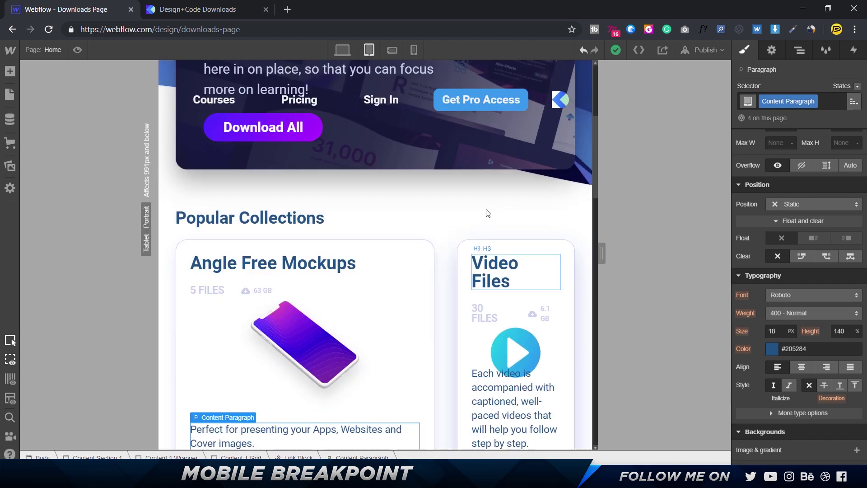
{"action": "scroll", "coordinate": [486, 213], "scroll_direction": "up", "scroll_amount": 6}
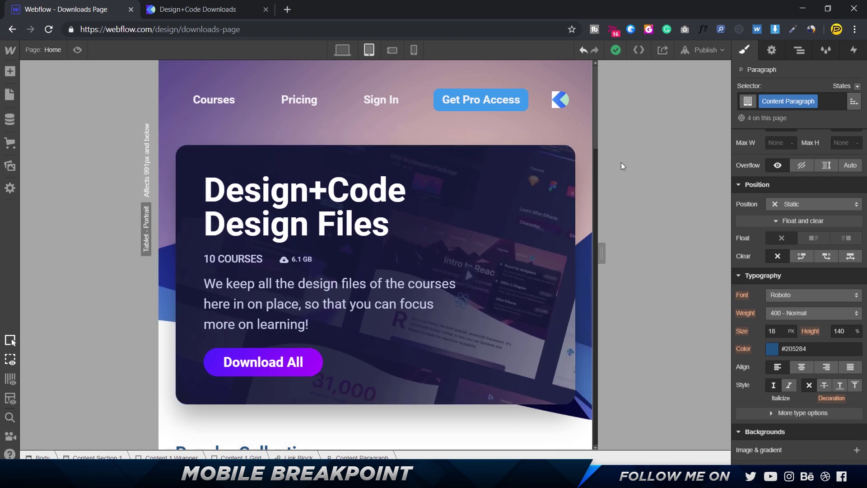
{"action": "scroll", "coordinate": [497, 180], "scroll_direction": "down", "scroll_amount": 10}
{"action": "scroll", "coordinate": [384, 158], "scroll_direction": "up", "scroll_amount": 5}
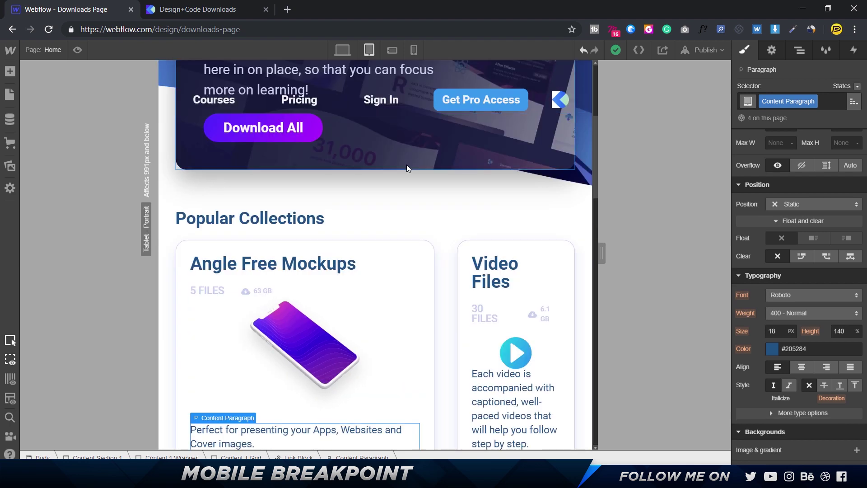
Step: Compare the Angle Free Mockups link block's normal and hover states, and inspect its normal iPhone.png background image settings
{"action": "left_click", "coordinate": [422, 267]}
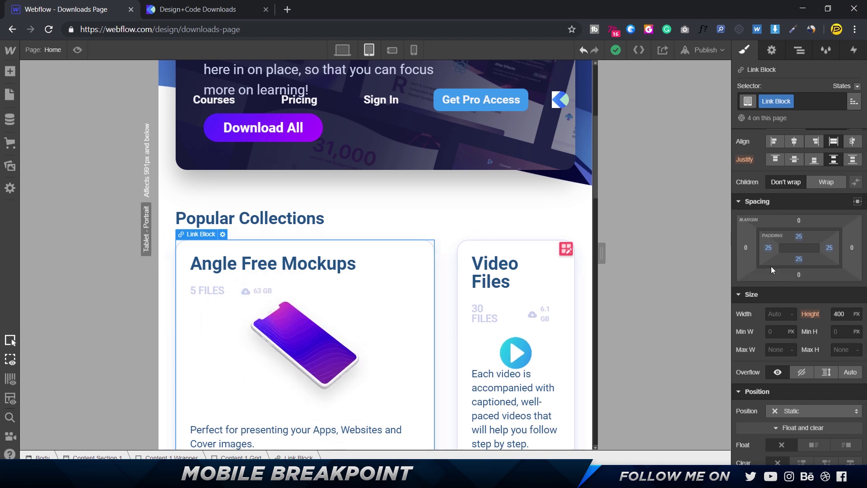
{"action": "scroll", "coordinate": [771, 267], "scroll_direction": "down", "scroll_amount": 6}
{"action": "left_click", "coordinate": [857, 86]}
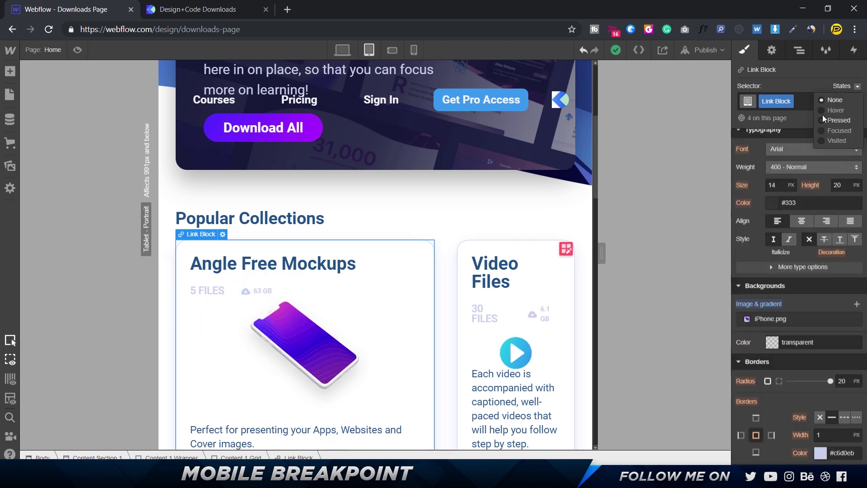
{"action": "left_click", "coordinate": [823, 113]}
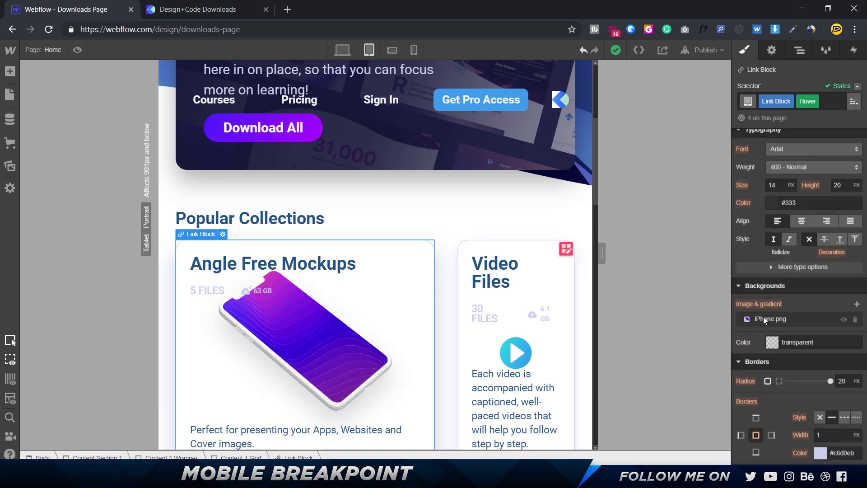
{"action": "left_click", "coordinate": [857, 87]}
{"action": "left_click", "coordinate": [822, 103]}
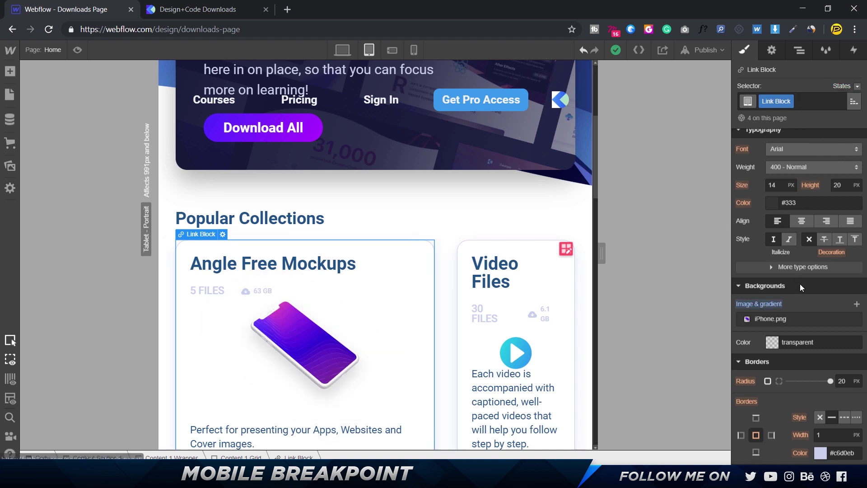
{"action": "left_click", "coordinate": [767, 319]}
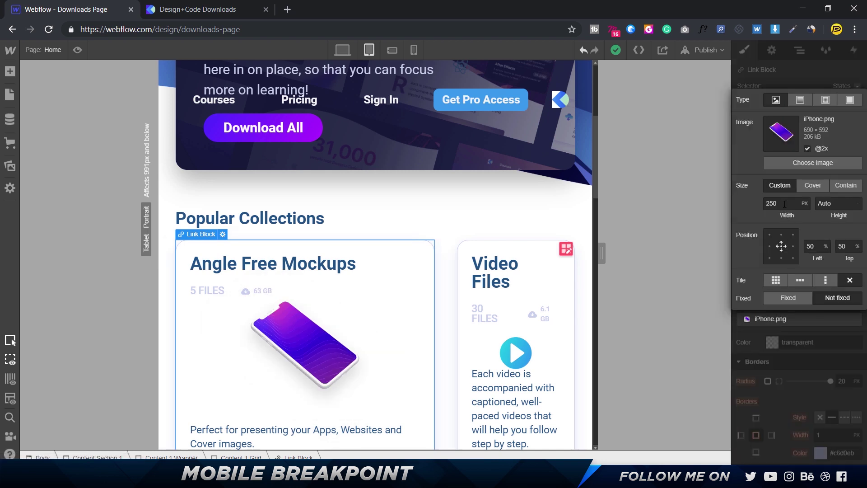
{"action": "left_click", "coordinate": [865, 82]}
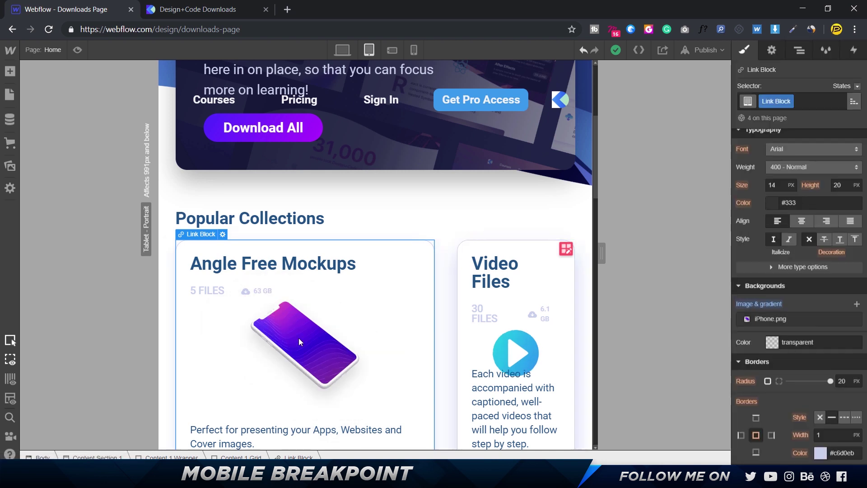
Step: In the link block's hover state, set the iPhone.png background image width to 250 px
{"action": "left_click", "coordinate": [858, 87]}
{"action": "left_click", "coordinate": [825, 109]}
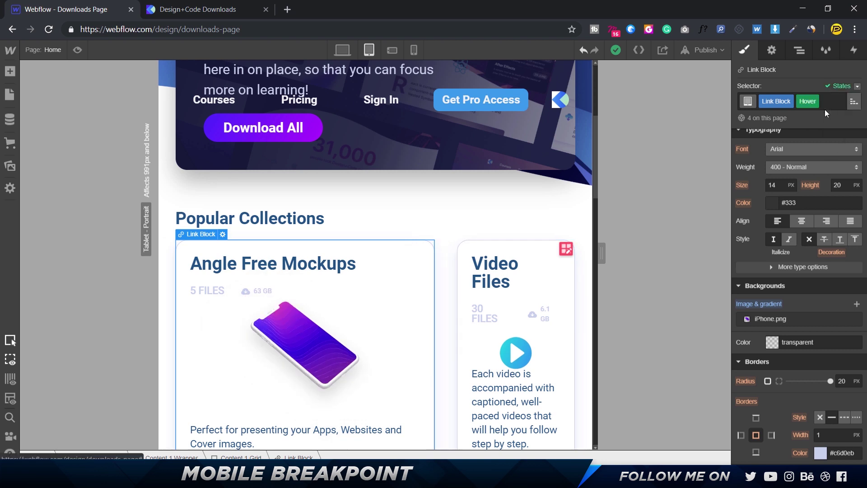
{"action": "left_click", "coordinate": [761, 318]}
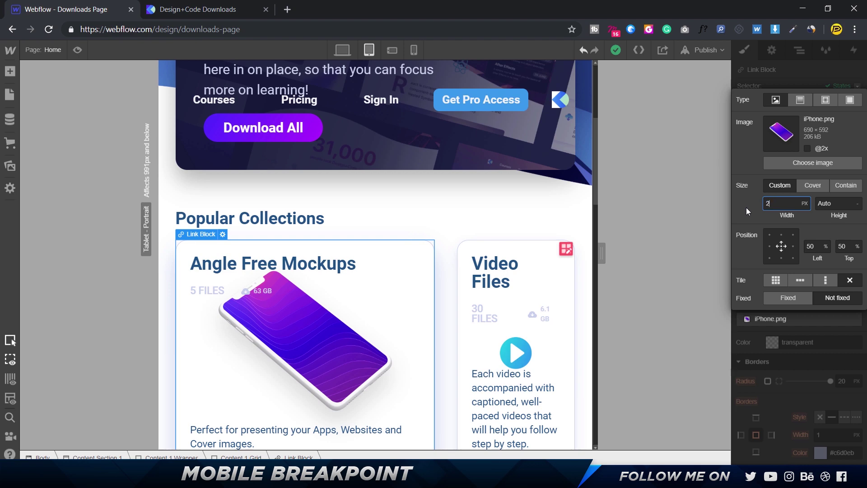
{"action": "type", "text": "250"}
{"action": "key", "text": "Return"}
{"action": "left_click", "coordinate": [811, 71]}
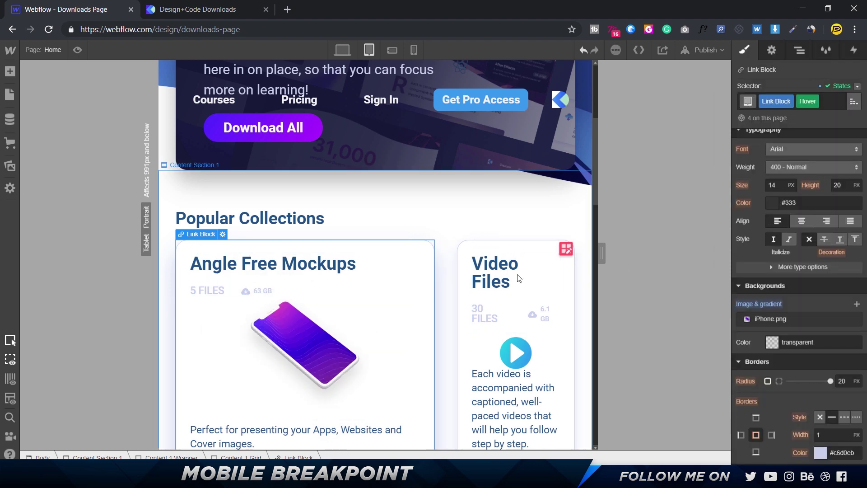
Step: Preview the tablet layout and examine the Popular Collections cards and their hover appearance
{"action": "scroll", "coordinate": [517, 277], "scroll_direction": "down", "scroll_amount": 5}
{"action": "scroll", "coordinate": [359, 160], "scroll_direction": "up", "scroll_amount": 5}
{"action": "key", "text": "ctrl+shift+p"}
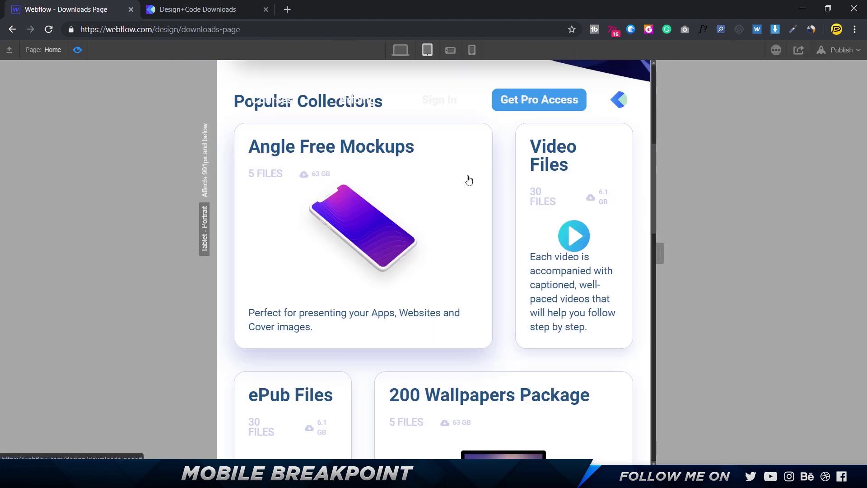
{"action": "scroll", "coordinate": [466, 179], "scroll_direction": "up", "scroll_amount": 5}
{"action": "scroll", "coordinate": [491, 179], "scroll_direction": "down", "scroll_amount": 7}
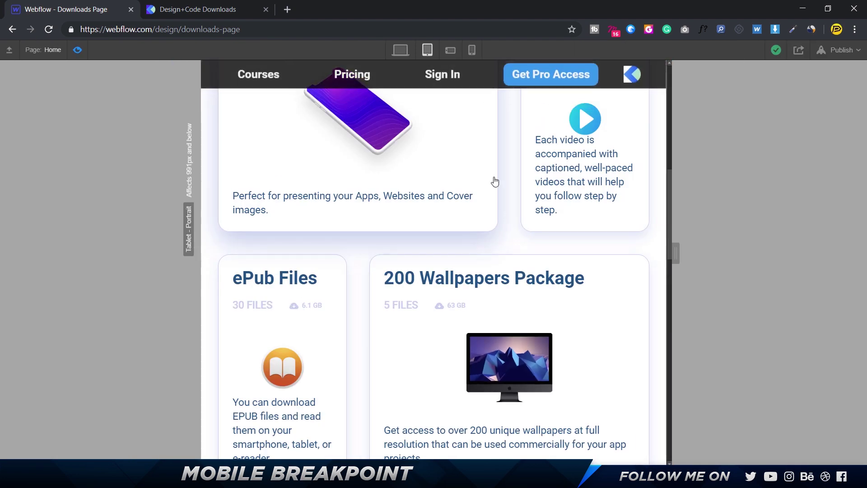
{"action": "scroll", "coordinate": [292, 117], "scroll_direction": "up", "scroll_amount": 3}
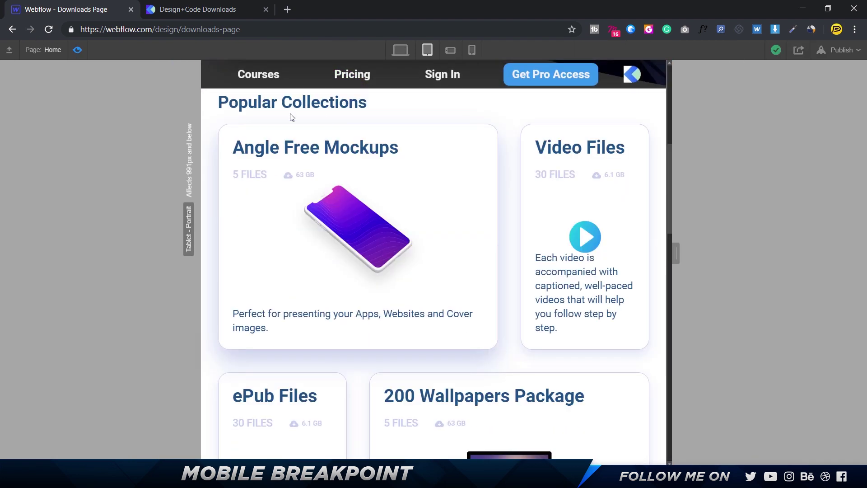
{"action": "left_click", "coordinate": [75, 48]}
Step: Inspect the column and row setup of Content 1 Grid at the tablet breakpoint
{"action": "left_click", "coordinate": [447, 163]}
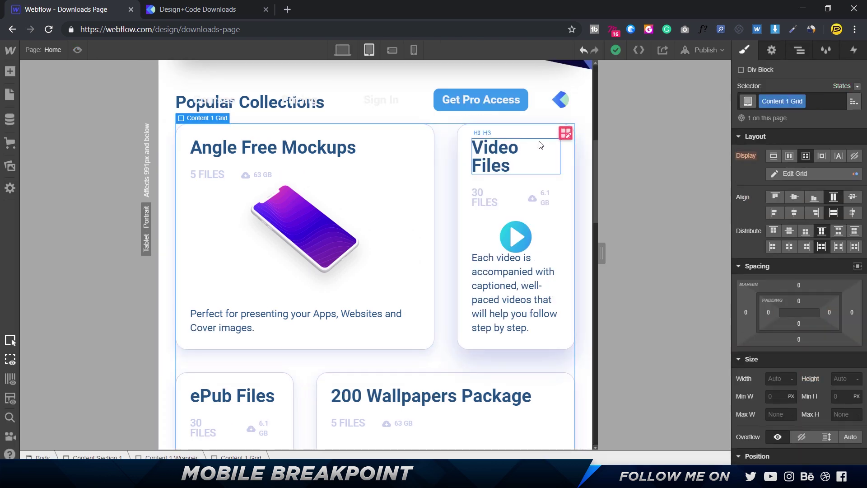
{"action": "left_click", "coordinate": [567, 135]}
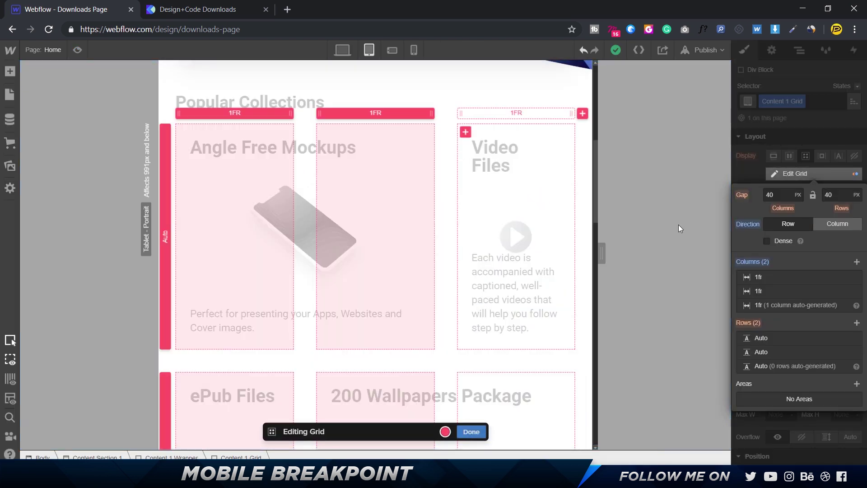
{"action": "scroll", "coordinate": [391, 210], "scroll_direction": "down", "scroll_amount": 3}
{"action": "scroll", "coordinate": [331, 188], "scroll_direction": "down", "scroll_amount": 4}
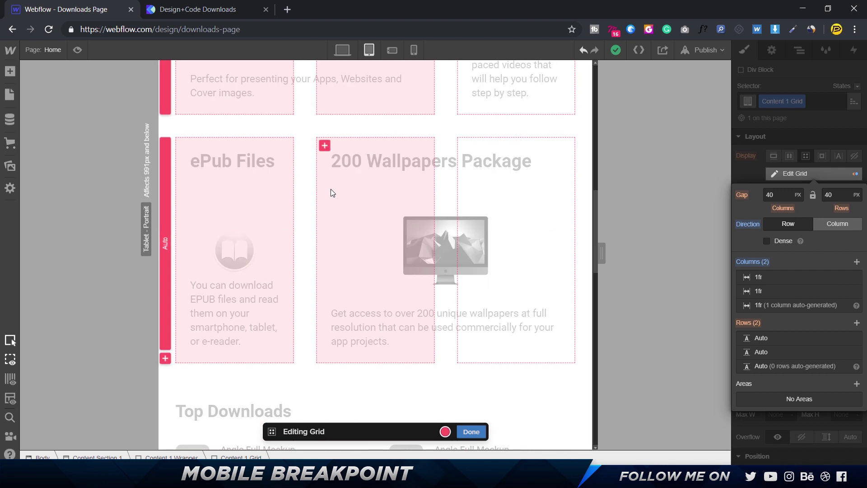
{"action": "scroll", "coordinate": [330, 189], "scroll_direction": "up", "scroll_amount": 9}
{"action": "left_click", "coordinate": [477, 436]}
Step: Position the Angle Free Mockups card manually in the grid, spanning only column 1 and row 1
{"action": "left_click", "coordinate": [411, 343]}
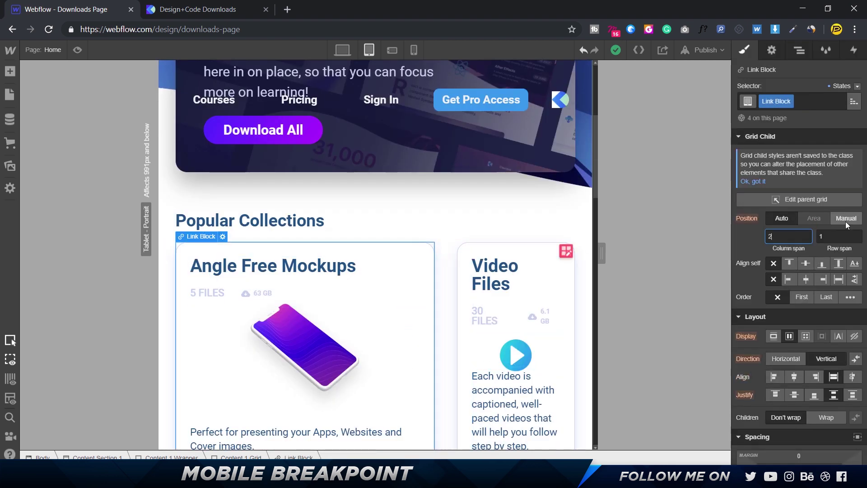
{"action": "left_click", "coordinate": [845, 218]}
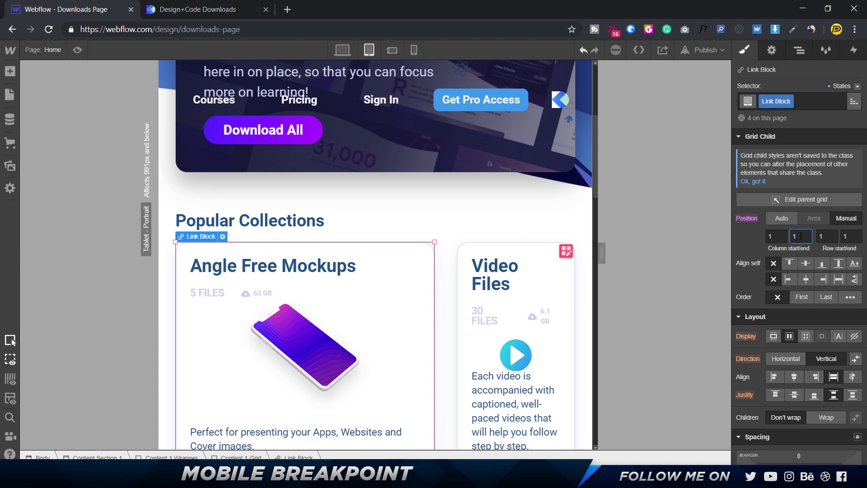
{"action": "key", "text": "Tab"}
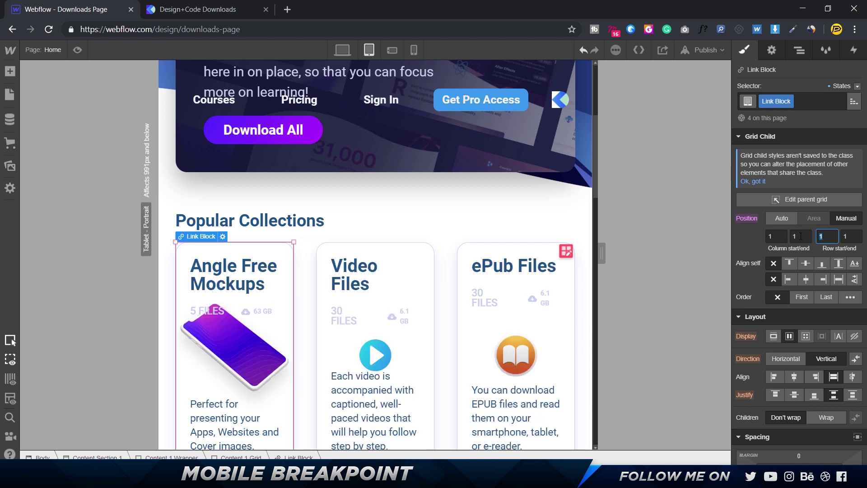
Step: Give the Video Files card a manual grid position in column 2, row 1
{"action": "left_click", "coordinate": [415, 267]}
{"action": "left_click", "coordinate": [420, 254]}
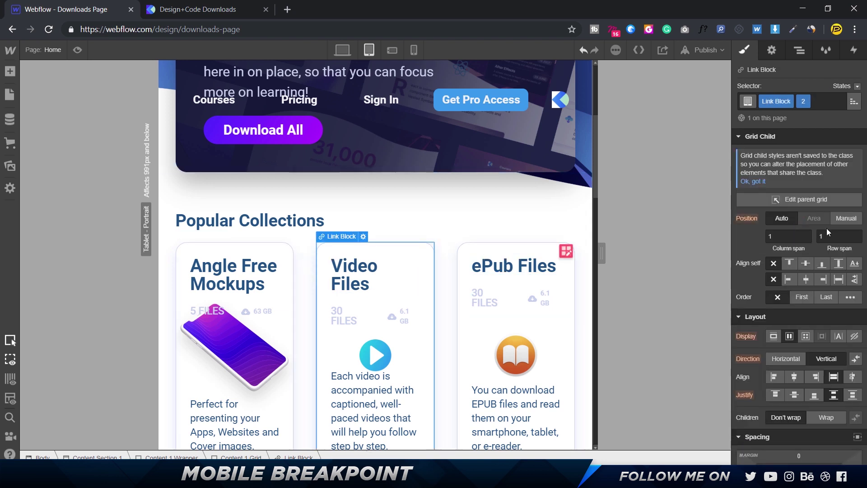
{"action": "left_click", "coordinate": [845, 221]}
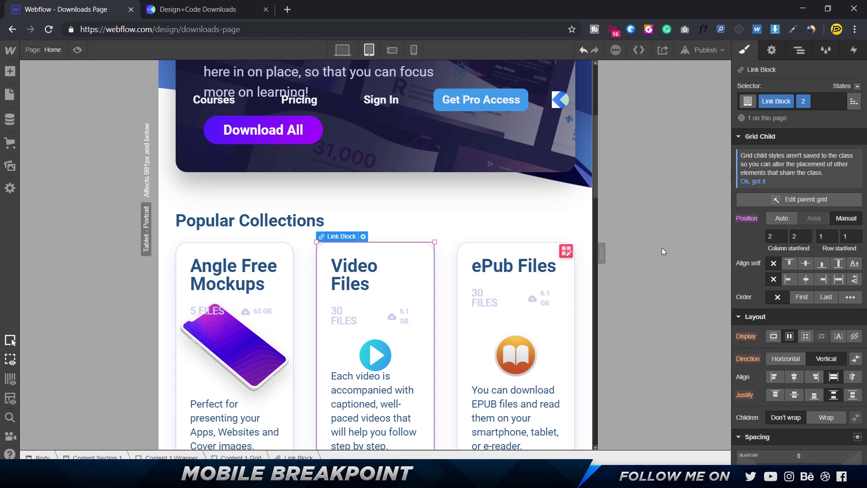
Step: Position the ePub Files card manually with column start and end 1 and row start and end 2
{"action": "left_click", "coordinate": [559, 280]}
{"action": "left_click", "coordinate": [844, 221]}
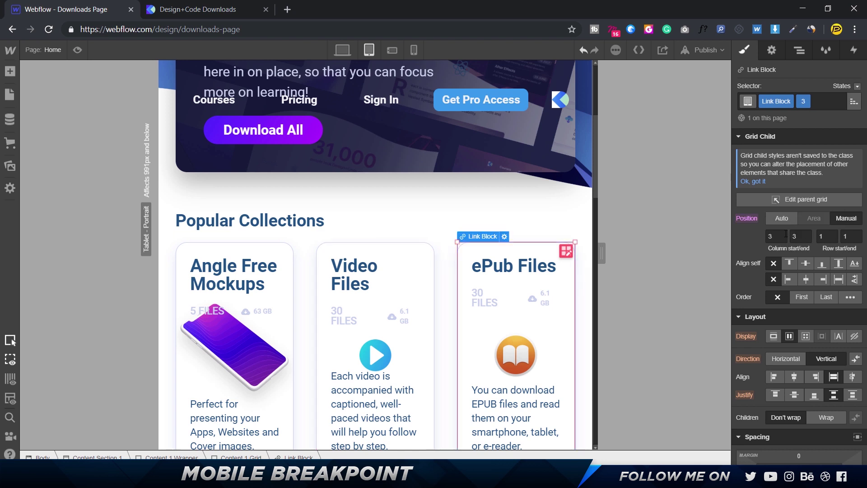
{"action": "key", "text": "Tab"}
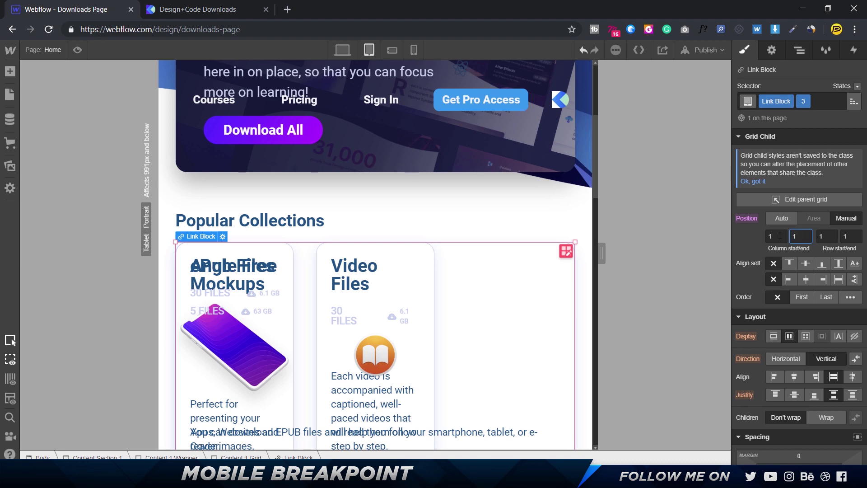
{"action": "type", "text": "1"}
{"action": "key", "text": "Tab"}
{"action": "type", "text": "2"}
{"action": "key", "text": "Tab"}
{"action": "type", "text": "2"}
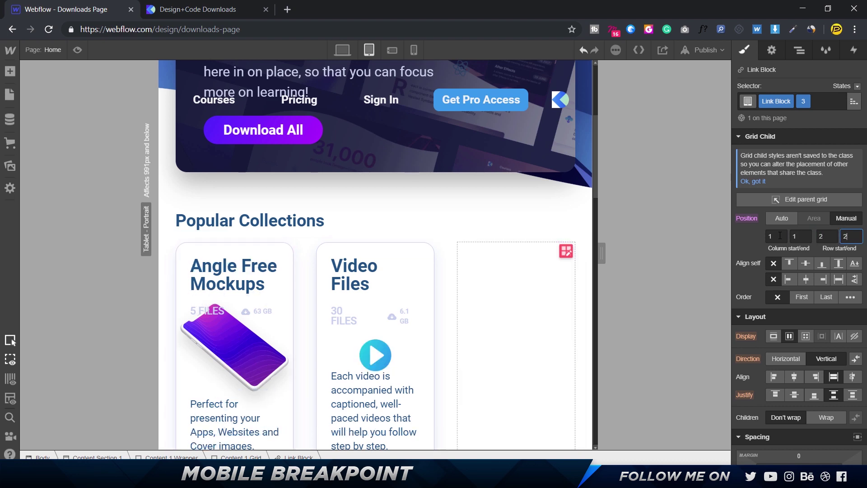
Step: Position the 200 Wallpapers Package card with column start and end 2 and row start and end 2
{"action": "scroll", "coordinate": [410, 271], "scroll_direction": "down", "scroll_amount": 5}
{"action": "left_click", "coordinate": [410, 271]}
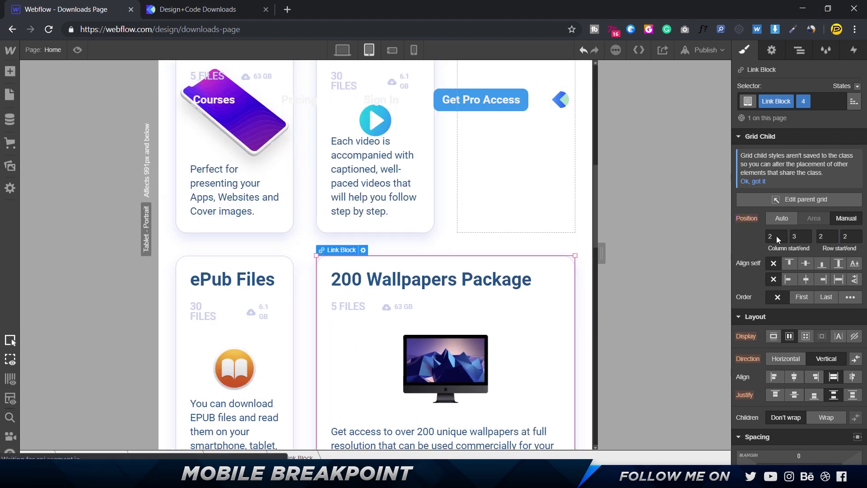
{"action": "left_click", "coordinate": [776, 237]}
{"action": "key", "text": "BackSpace"}
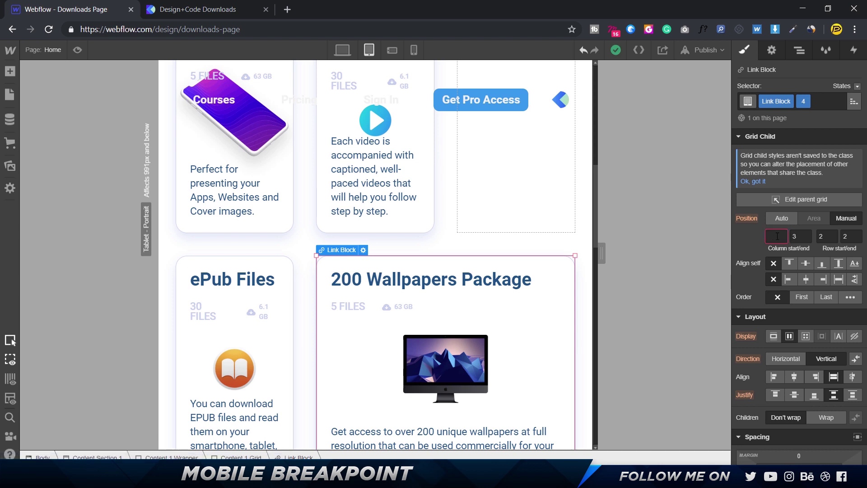
{"action": "type", "text": "2"}
{"action": "key", "text": "Tab"}
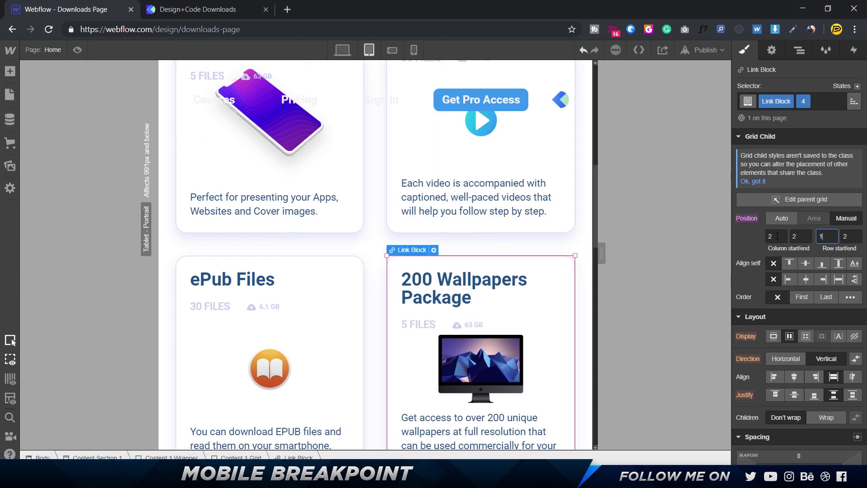
{"action": "key", "text": "Tab"}
{"action": "type", "text": "1"}
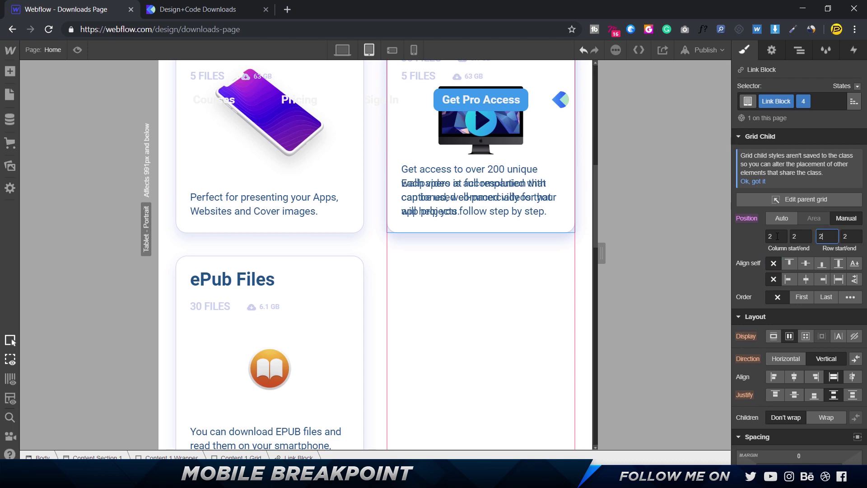
{"action": "scroll", "coordinate": [385, 203], "scroll_direction": "down", "scroll_amount": 8}
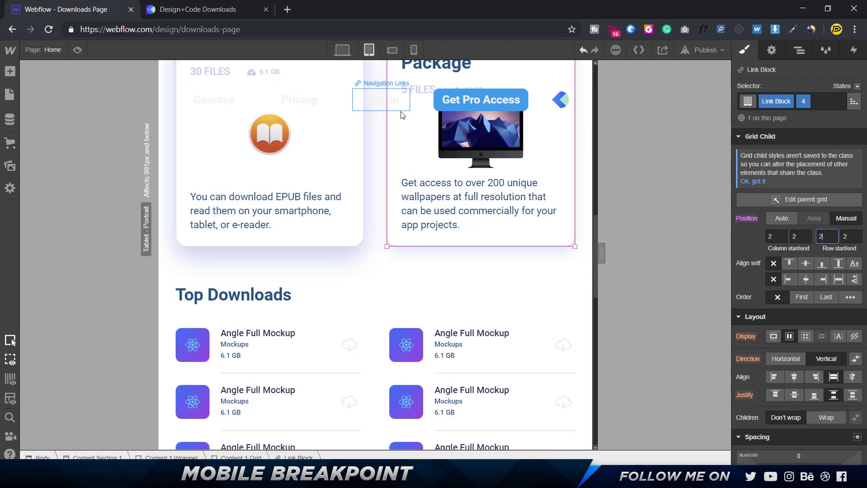
{"action": "scroll", "coordinate": [386, 212], "scroll_direction": "up", "scroll_amount": 12}
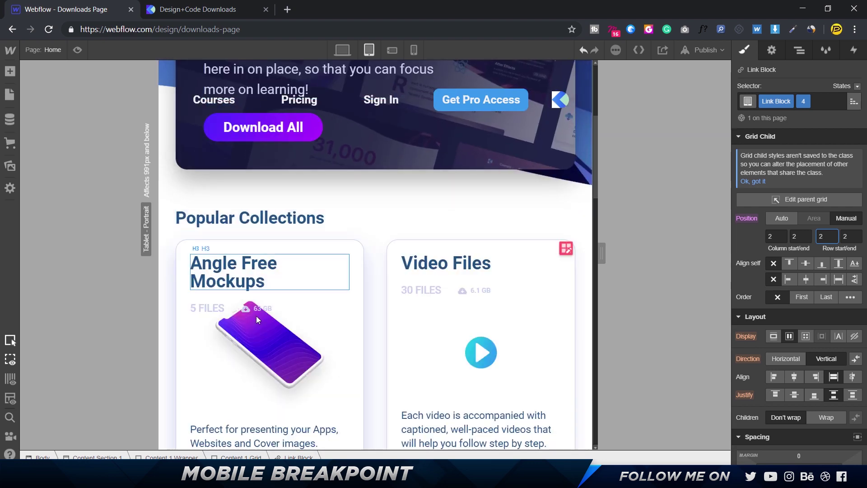
{"action": "scroll", "coordinate": [533, 293], "scroll_direction": "down", "scroll_amount": 5}
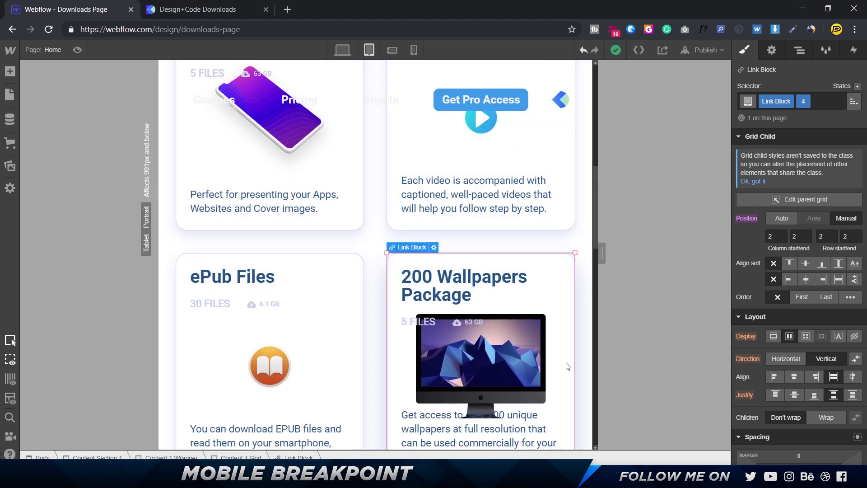
{"action": "scroll", "coordinate": [780, 318], "scroll_direction": "down", "scroll_amount": 10}
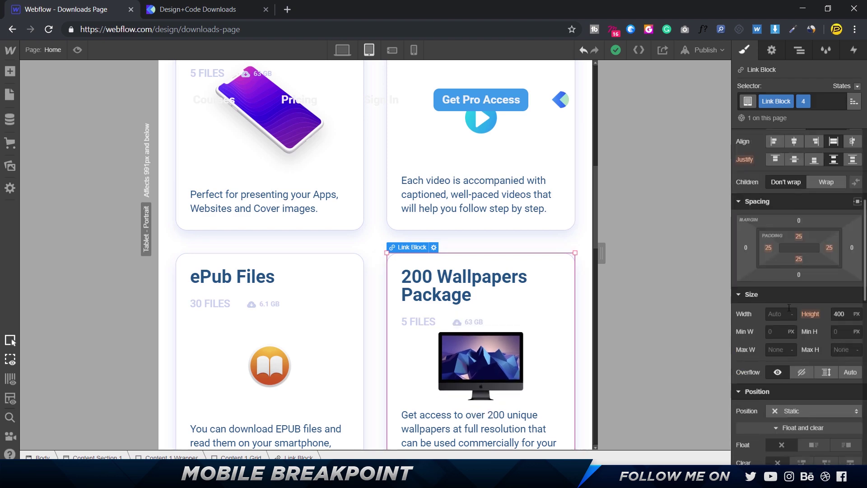
{"action": "left_click", "coordinate": [772, 437]}
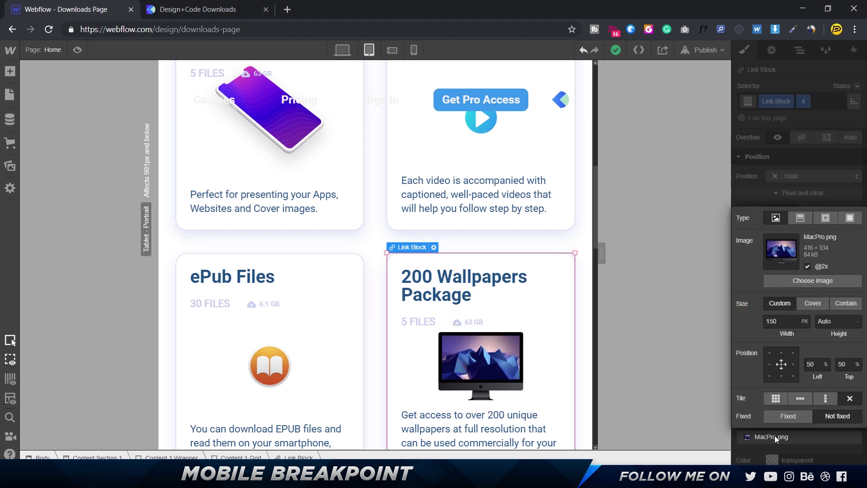
{"action": "left_click", "coordinate": [854, 86]}
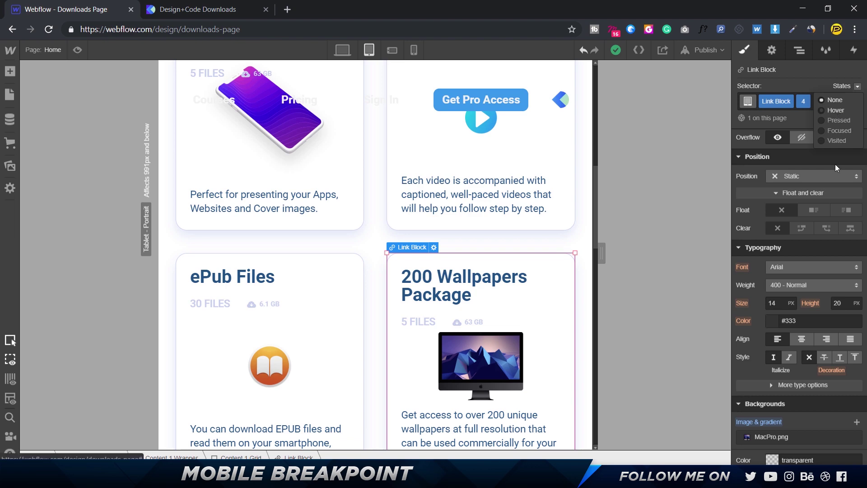
{"action": "left_click", "coordinate": [836, 113]}
{"action": "scroll", "coordinate": [784, 356], "scroll_direction": "down", "scroll_amount": 3}
{"action": "scroll", "coordinate": [781, 341], "scroll_direction": "down", "scroll_amount": 3}
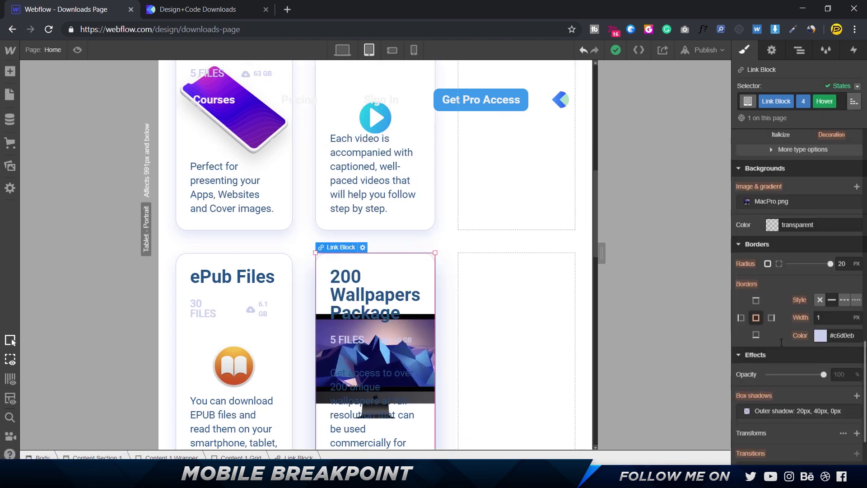
{"action": "left_click", "coordinate": [771, 203]}
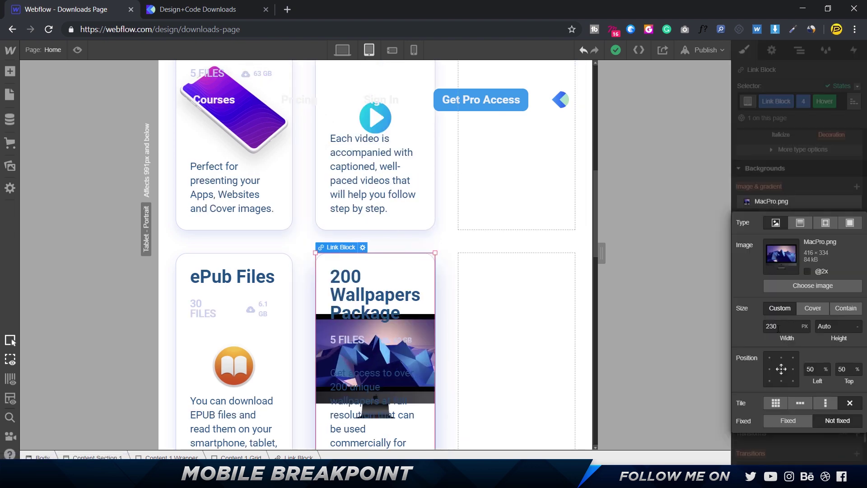
{"action": "key", "text": "Return"}
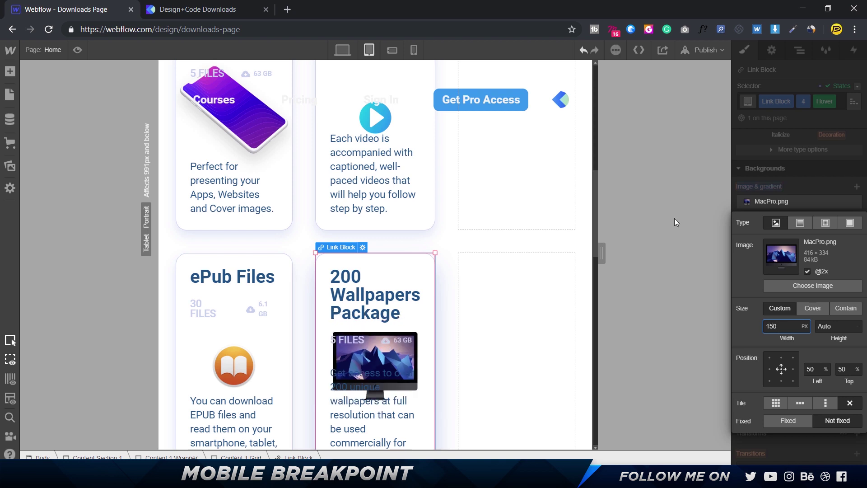
Step: Preview the tablet page and examine the two-column collection cards, Top Downloads list and footer
{"action": "left_click", "coordinate": [77, 49]}
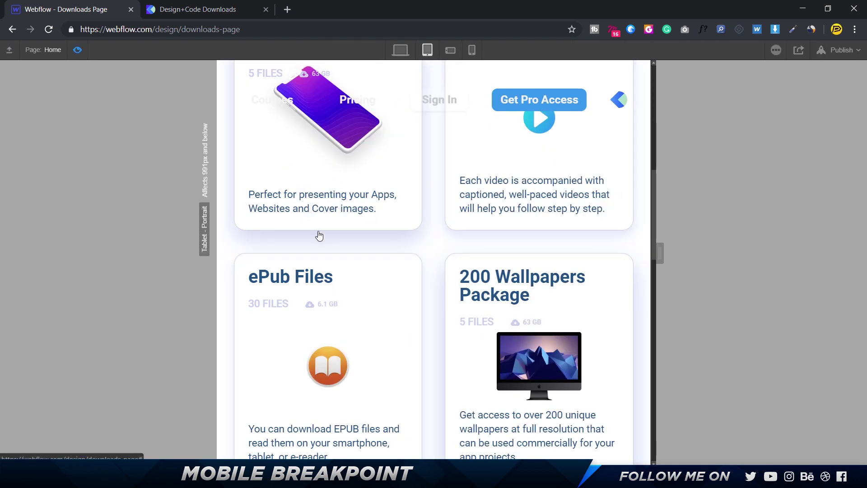
{"action": "scroll", "coordinate": [323, 152], "scroll_direction": "down", "scroll_amount": 3}
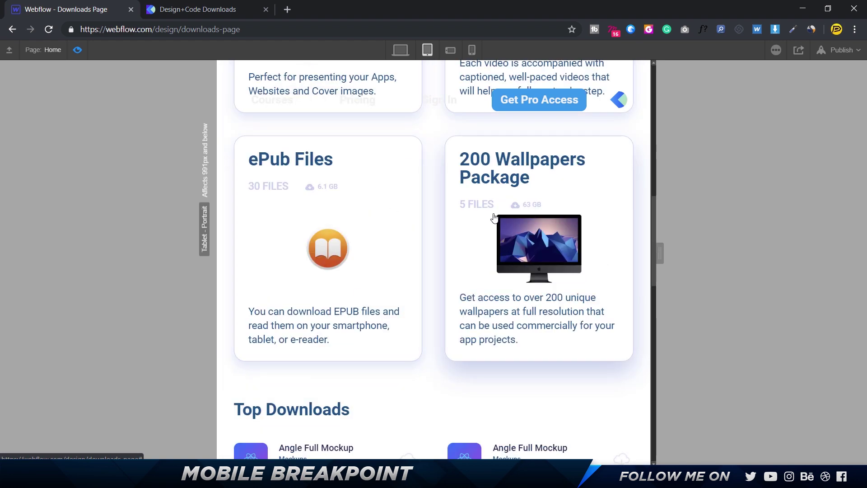
{"action": "scroll", "coordinate": [325, 280], "scroll_direction": "down", "scroll_amount": 3}
{"action": "scroll", "coordinate": [321, 253], "scroll_direction": "down", "scroll_amount": 5}
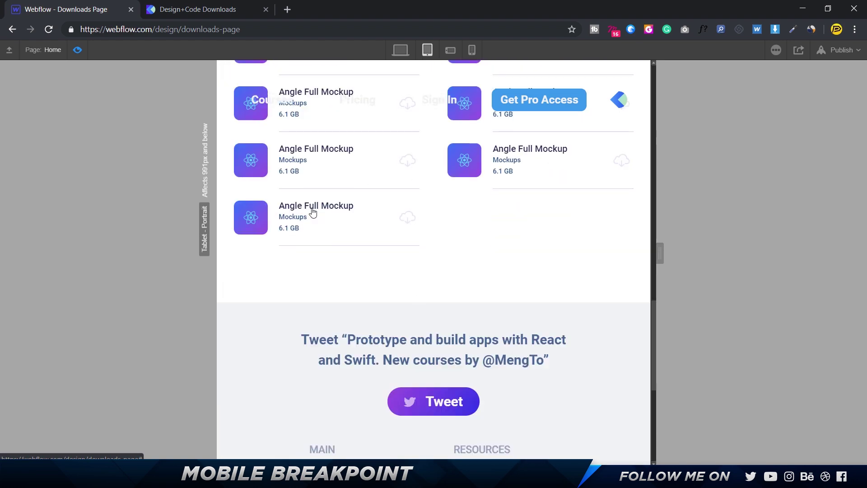
Step: Switch the preview to the phone landscape breakpoint and examine the hero and Popular Collections cards
{"action": "left_click", "coordinate": [450, 50]}
{"action": "scroll", "coordinate": [468, 185], "scroll_direction": "up", "scroll_amount": 10}
{"action": "scroll", "coordinate": [469, 211], "scroll_direction": "up", "scroll_amount": 10}
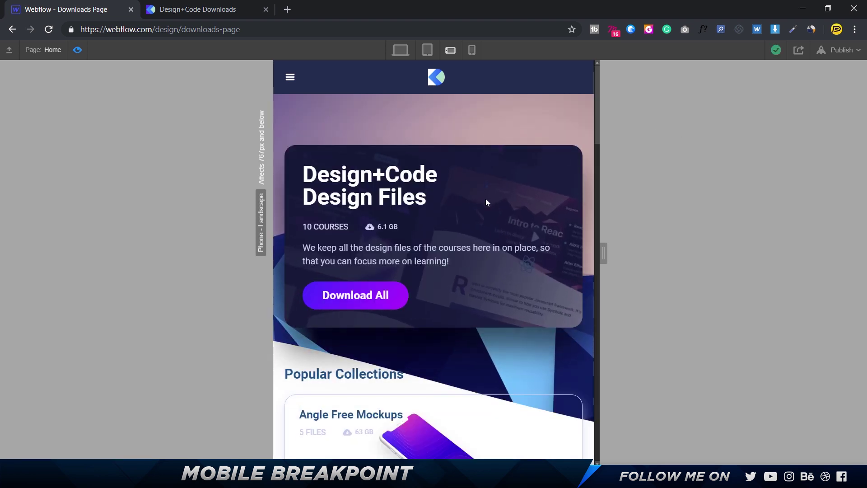
{"action": "scroll", "coordinate": [486, 201], "scroll_direction": "down", "scroll_amount": 10}
{"action": "scroll", "coordinate": [530, 223], "scroll_direction": "up", "scroll_amount": 5}
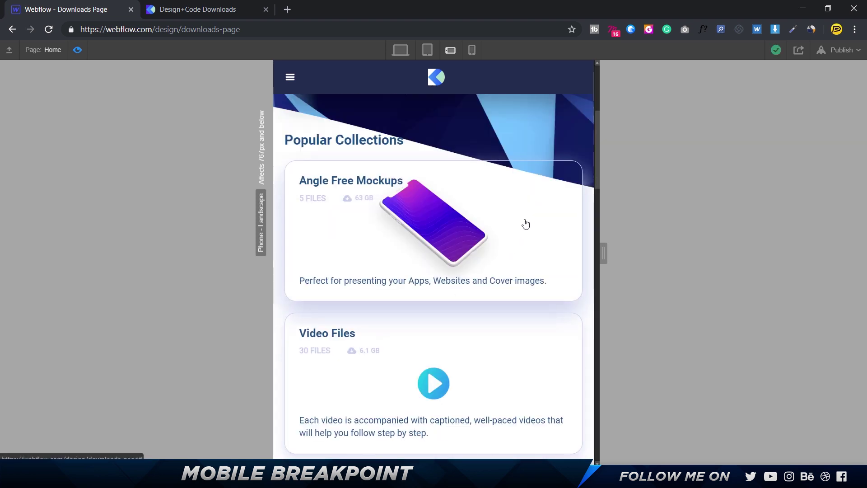
Step: Examine the remaining collection cards and the Top Downloads list in the phone landscape preview, and return to editing
{"action": "scroll", "coordinate": [418, 302], "scroll_direction": "down", "scroll_amount": 6}
{"action": "scroll", "coordinate": [480, 339], "scroll_direction": "down", "scroll_amount": 5}
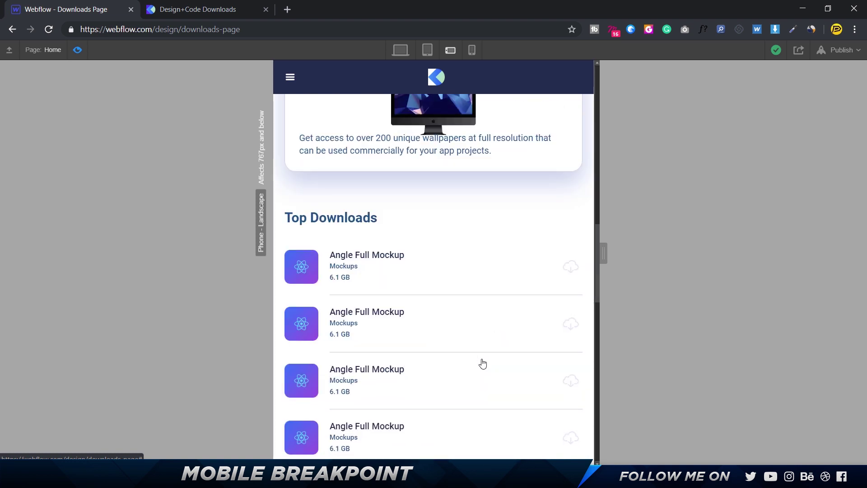
{"action": "scroll", "coordinate": [516, 199], "scroll_direction": "up", "scroll_amount": 10}
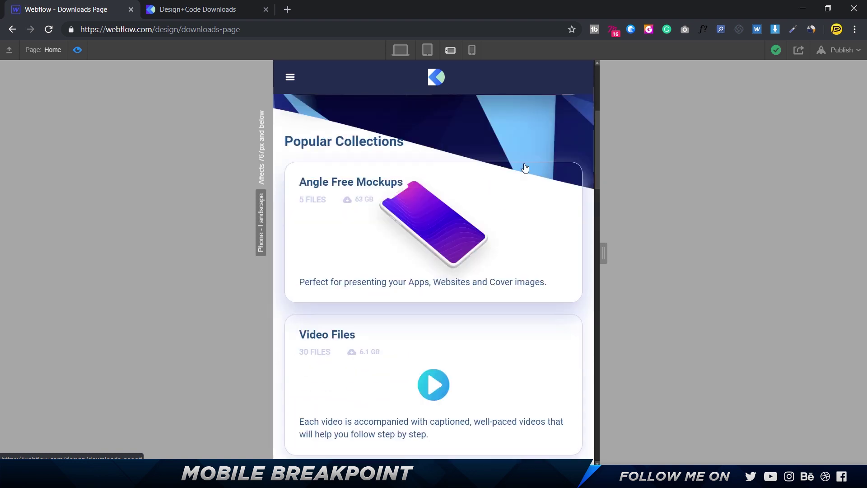
{"action": "left_click", "coordinate": [77, 50]}
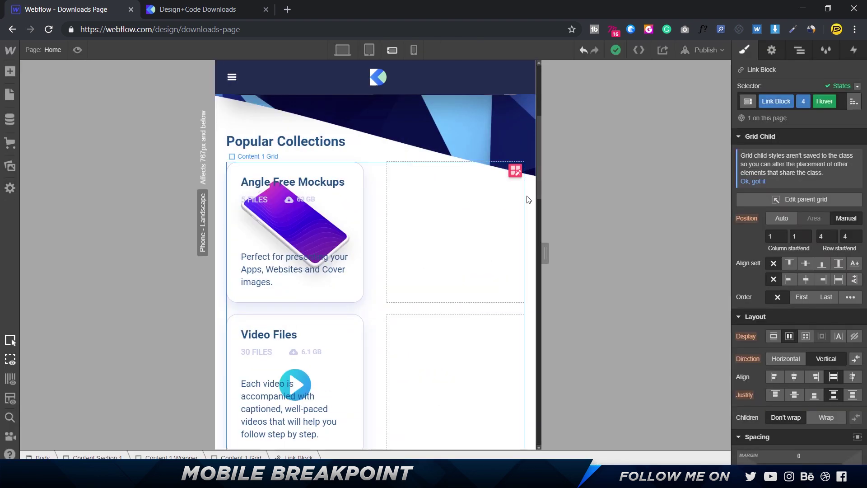
Step: Close the Content 1 Grid's editing mode and set the Angle Free Mockups card's background color to white at phone landscape
{"action": "left_click", "coordinate": [515, 171]}
{"action": "left_click", "coordinate": [472, 432]}
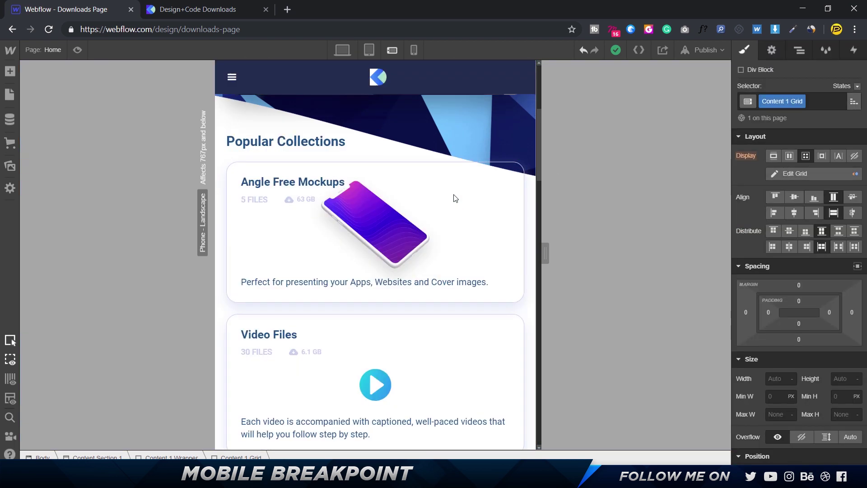
{"action": "left_click", "coordinate": [465, 193]}
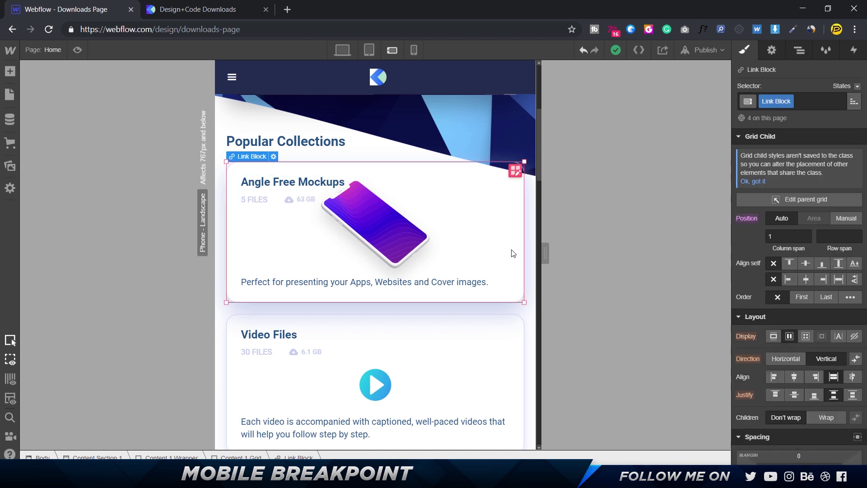
{"action": "scroll", "coordinate": [795, 354], "scroll_direction": "down", "scroll_amount": 10}
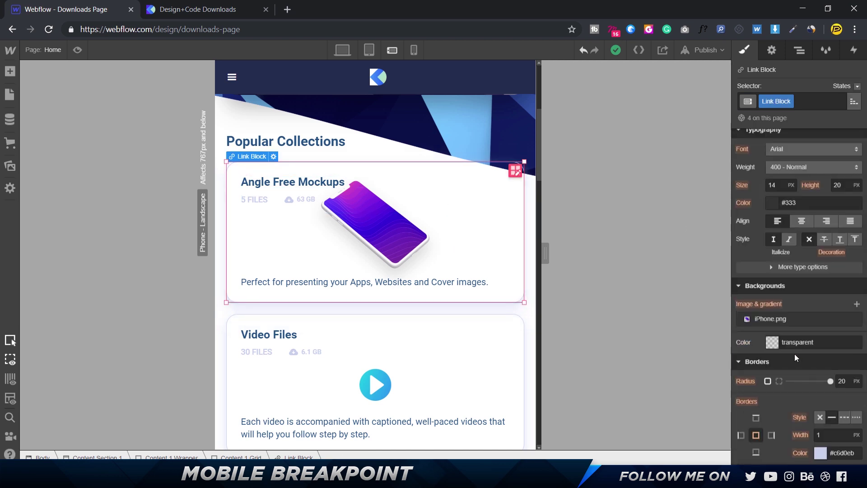
{"action": "left_click", "coordinate": [771, 342]}
{"action": "left_click_drag", "start_coordinate": [788, 216], "coordinate": [653, 70]}
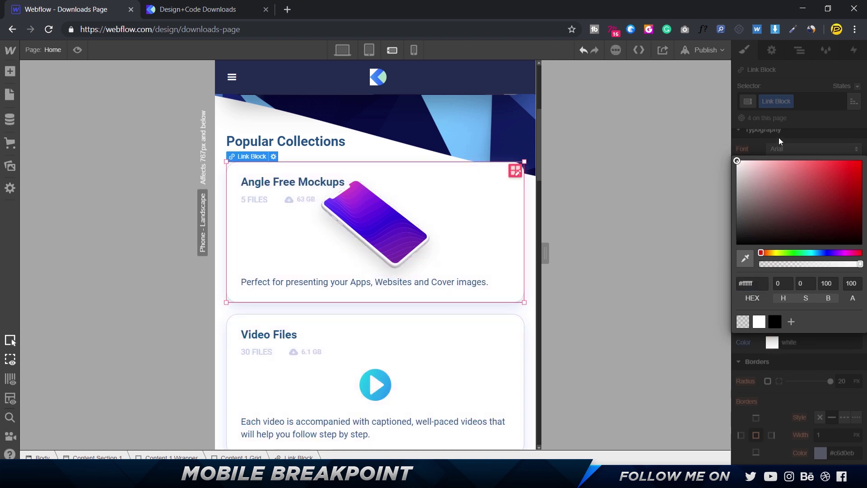
{"action": "left_click", "coordinate": [808, 168]}
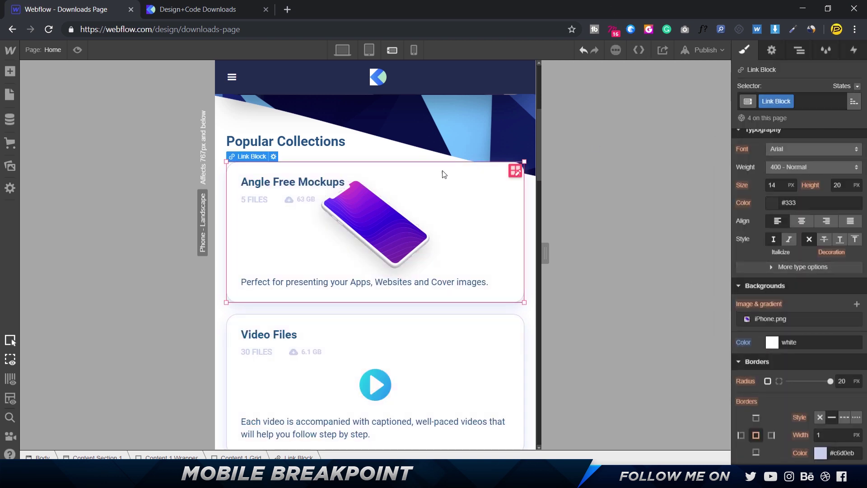
Step: Preview the phone landscape page and check the white card background over the hero, plus the Top Downloads list
{"action": "left_click", "coordinate": [76, 48]}
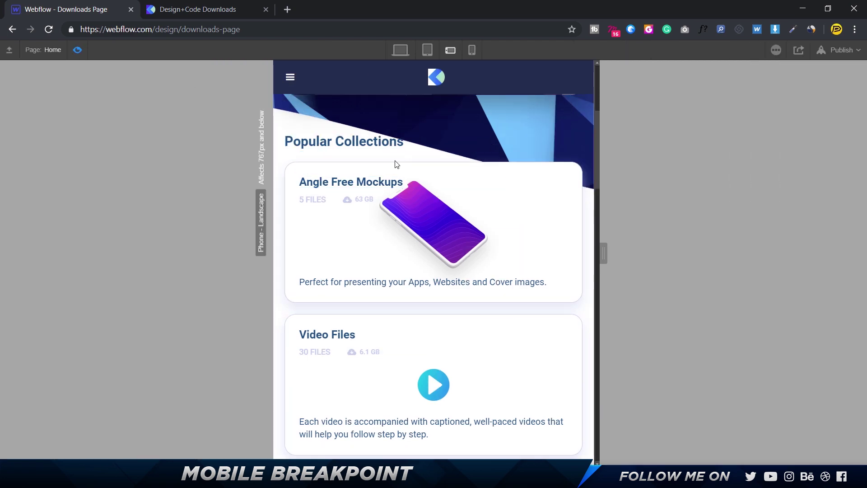
{"action": "scroll", "coordinate": [514, 216], "scroll_direction": "down", "scroll_amount": 5}
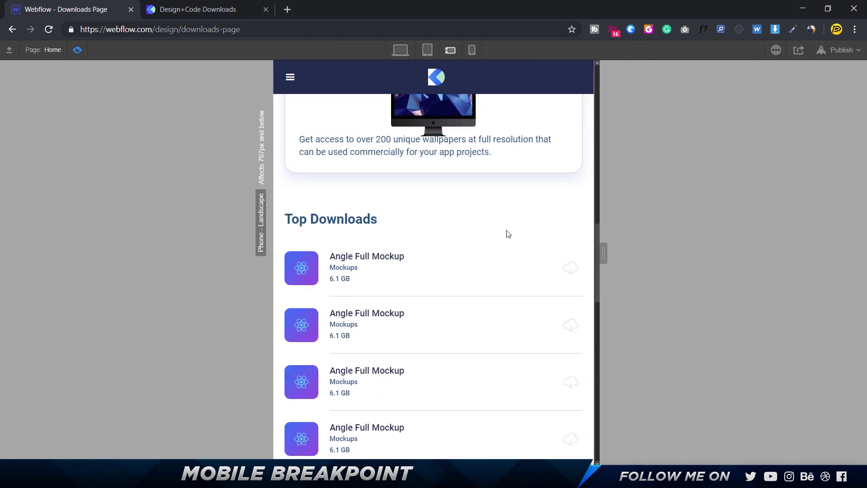
{"action": "scroll", "coordinate": [507, 232], "scroll_direction": "up", "scroll_amount": 8}
Step: Switch the preview to the phone portrait breakpoint and examine the hero heading and the collection cards
{"action": "left_click", "coordinate": [472, 50]}
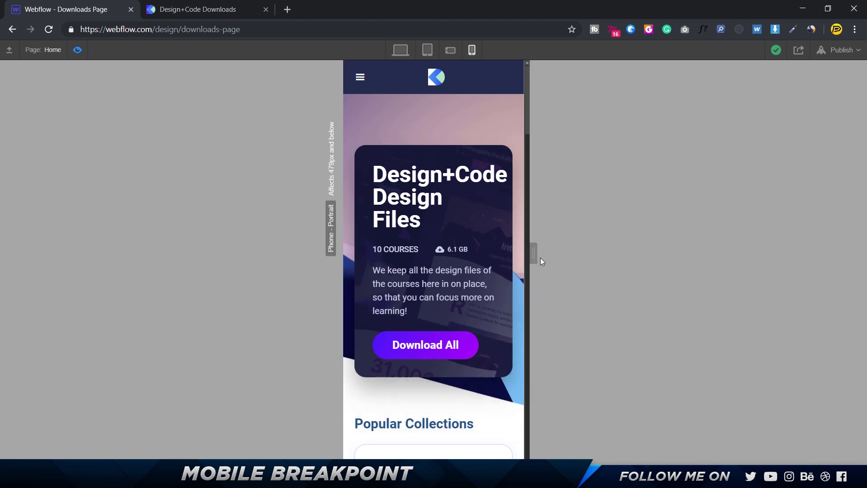
{"action": "scroll", "coordinate": [406, 185], "scroll_direction": "down", "scroll_amount": 15}
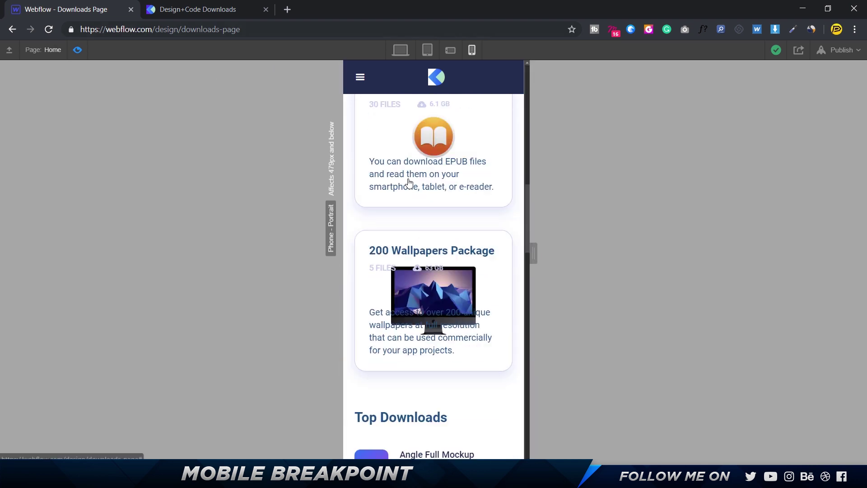
{"action": "scroll", "coordinate": [408, 186], "scroll_direction": "up", "scroll_amount": 12}
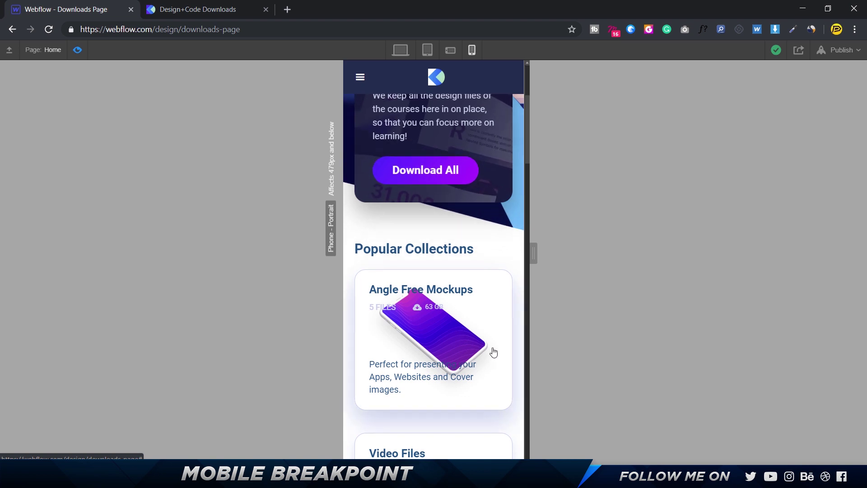
{"action": "scroll", "coordinate": [506, 141], "scroll_direction": "up", "scroll_amount": 4}
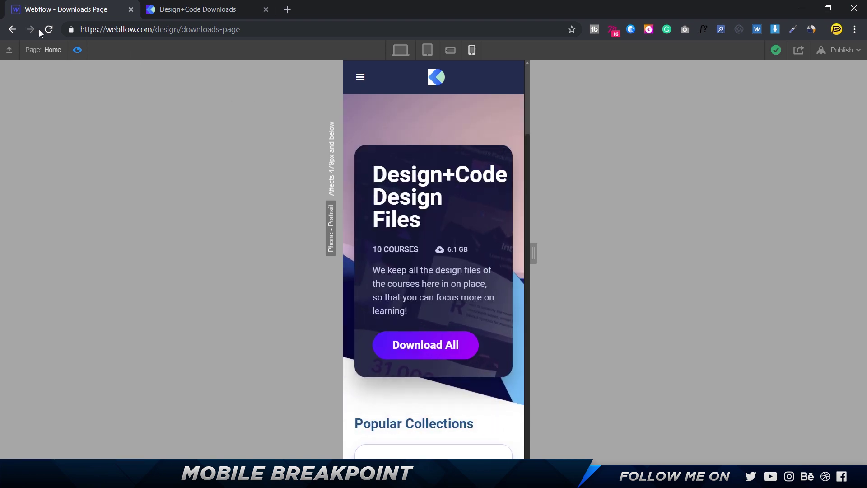
Step: Return to editing and set the hero H1's font size to 32 px at the phone portrait breakpoint
{"action": "key", "text": "ctrl+shift+p"}
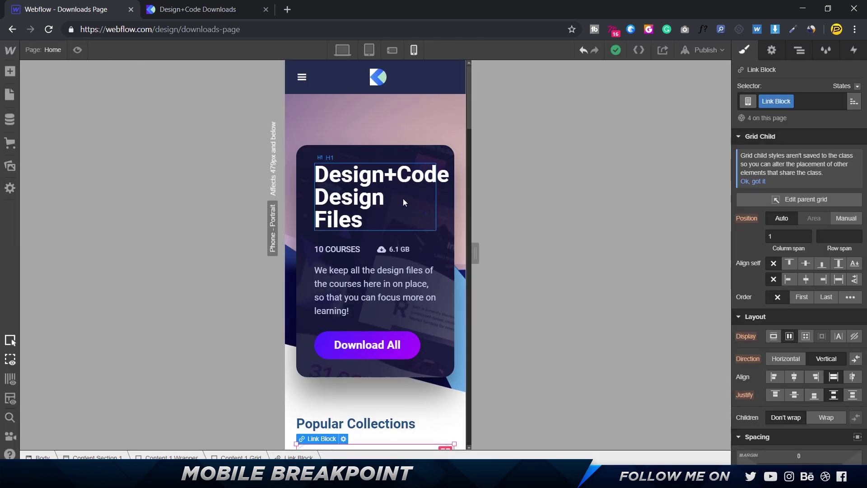
{"action": "left_click", "coordinate": [401, 205]}
{"action": "scroll", "coordinate": [813, 325], "scroll_direction": "down", "scroll_amount": 3}
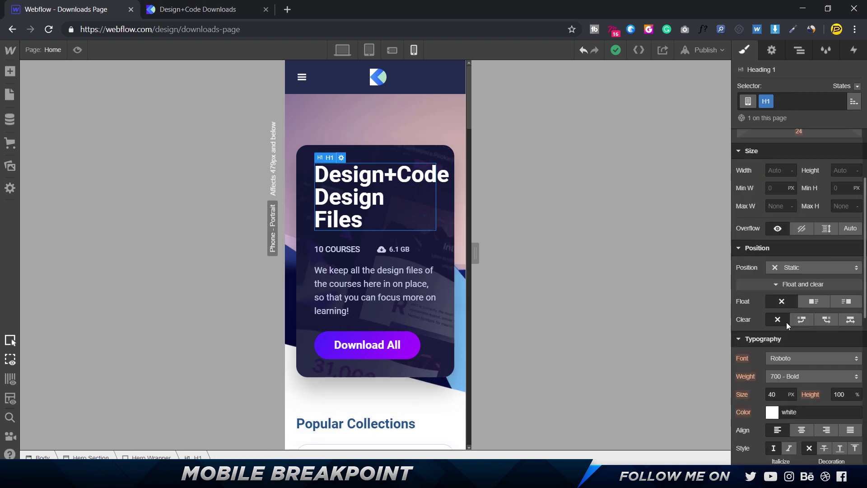
{"action": "scroll", "coordinate": [786, 321], "scroll_direction": "down", "scroll_amount": 3}
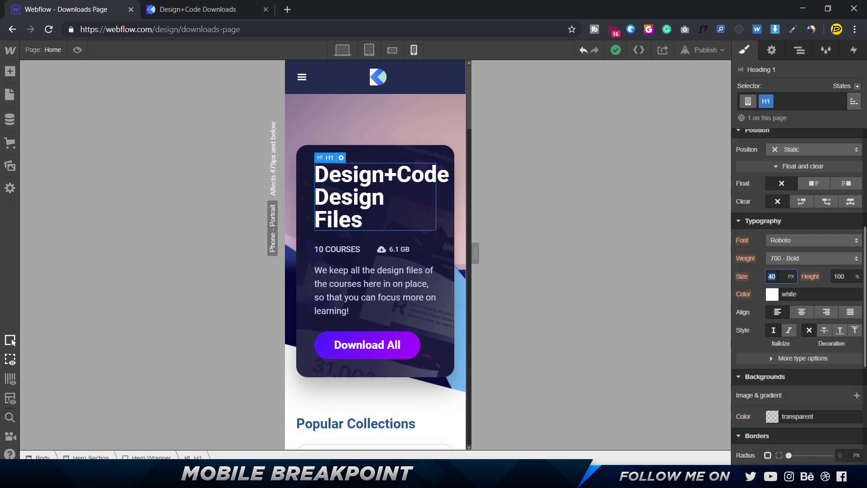
{"action": "type", "text": "32"}
Step: Try a 200 px width for the Angle Free Mockups card's iPhone.png background, and set it back to 250 px
{"action": "scroll", "coordinate": [348, 226], "scroll_direction": "down", "scroll_amount": 3}
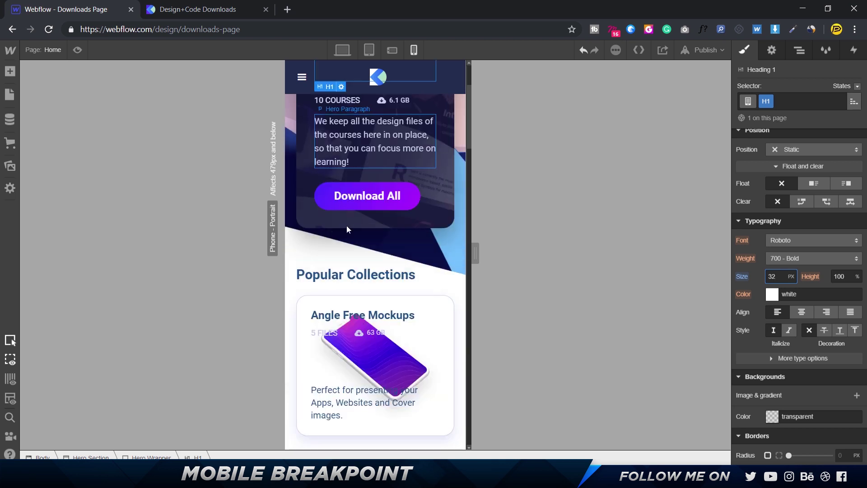
{"action": "scroll", "coordinate": [347, 229], "scroll_direction": "down", "scroll_amount": 4}
{"action": "scroll", "coordinate": [447, 186], "scroll_direction": "up", "scroll_amount": 2}
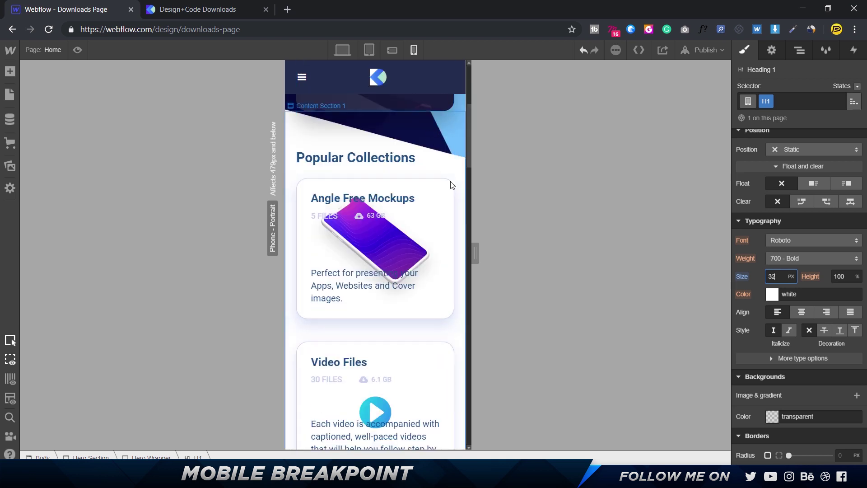
{"action": "left_click", "coordinate": [441, 233]}
{"action": "scroll", "coordinate": [790, 300], "scroll_direction": "down", "scroll_amount": 5}
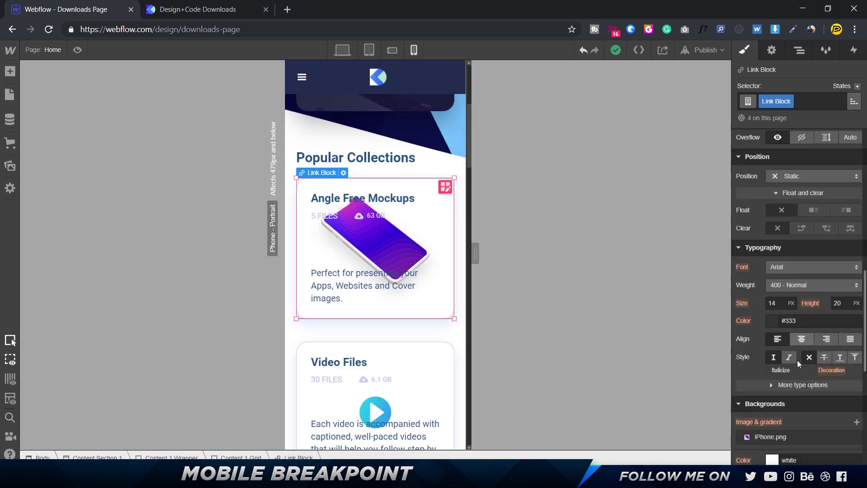
{"action": "scroll", "coordinate": [794, 377], "scroll_direction": "down", "scroll_amount": 5}
{"action": "left_click", "coordinate": [775, 202]}
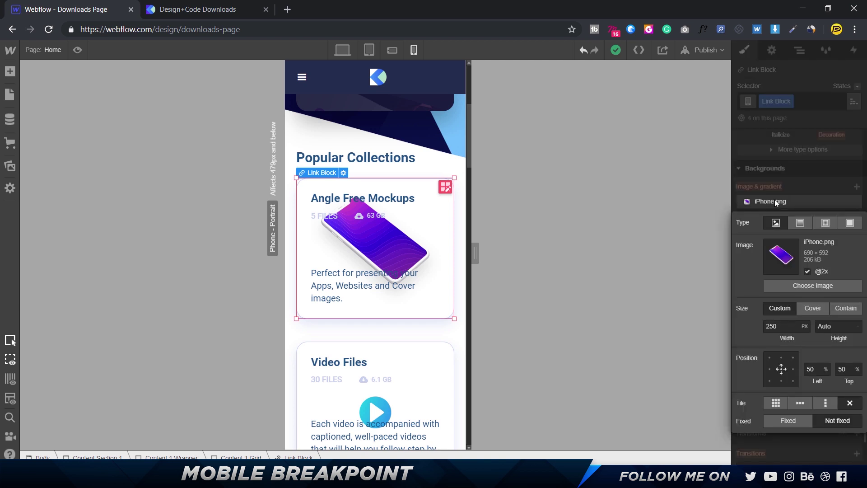
{"action": "left_click", "coordinate": [786, 325]}
{"action": "scroll", "coordinate": [447, 283], "scroll_direction": "down", "scroll_amount": 5}
{"action": "scroll", "coordinate": [450, 228], "scroll_direction": "up", "scroll_amount": 3}
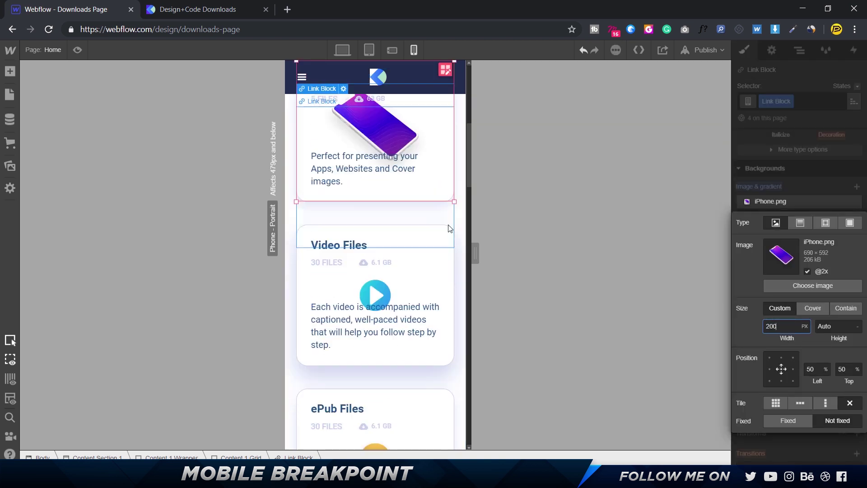
{"action": "scroll", "coordinate": [450, 228], "scroll_direction": "up", "scroll_amount": 3}
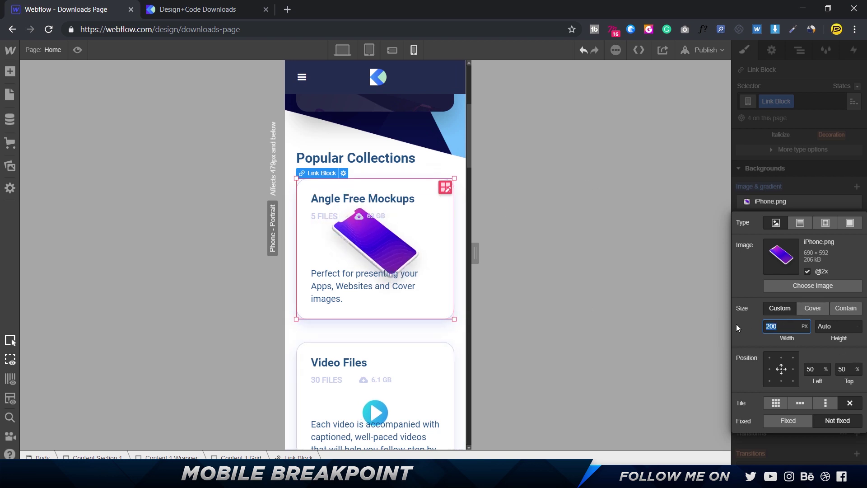
{"action": "type", "text": "250"}
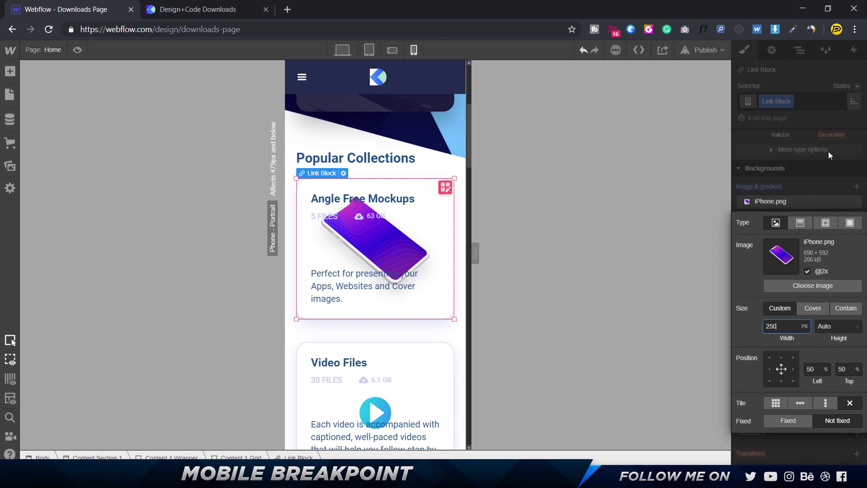
{"action": "left_click", "coordinate": [836, 159]}
Step: Examine the phone portrait page down to the footer, and check the hero on a wider canvas
{"action": "scroll", "coordinate": [349, 308], "scroll_direction": "down", "scroll_amount": 5}
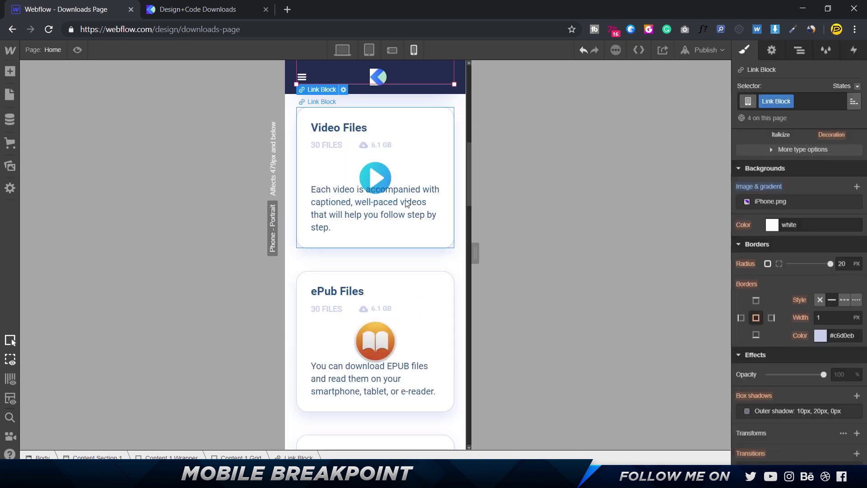
{"action": "scroll", "coordinate": [349, 309], "scroll_direction": "down", "scroll_amount": 15}
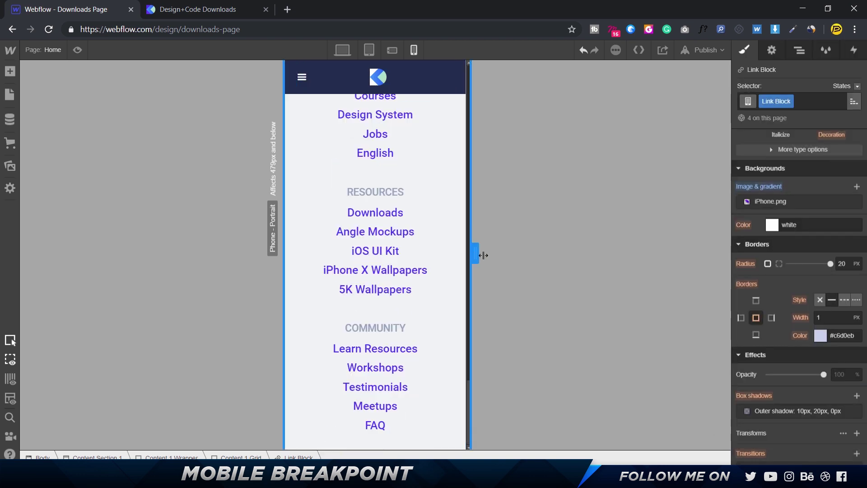
{"action": "left_click_drag", "start_coordinate": [476, 253], "coordinate": [518, 254]}
{"action": "scroll", "coordinate": [435, 271], "scroll_direction": "up", "scroll_amount": 20}
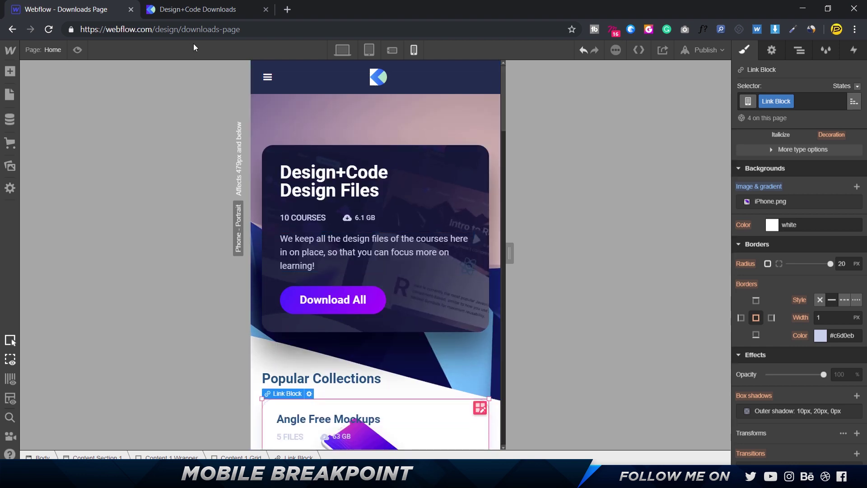
Step: Preview the phone portrait page, test opening and closing the navigation menu, and check the layout at a wider viewport
{"action": "key", "text": "ctrl+shift+p"}
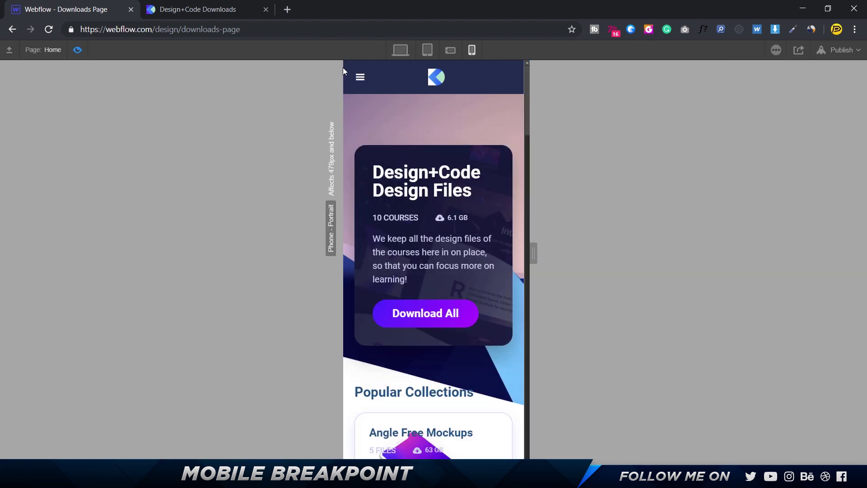
{"action": "left_click", "coordinate": [360, 75]}
{"action": "left_click", "coordinate": [359, 78]}
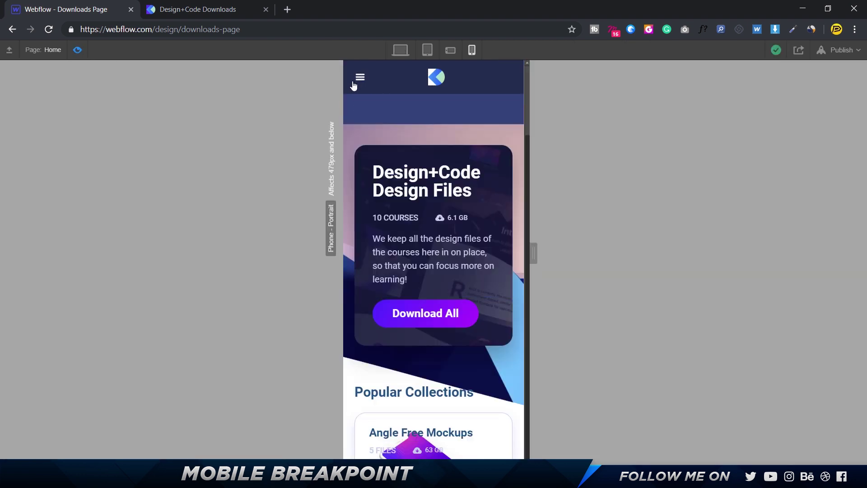
{"action": "left_click", "coordinate": [359, 77]}
{"action": "left_click", "coordinate": [359, 78]}
{"action": "left_click_drag", "start_coordinate": [534, 252], "coordinate": [578, 252]}
{"action": "scroll", "coordinate": [472, 224], "scroll_direction": "down", "scroll_amount": 20}
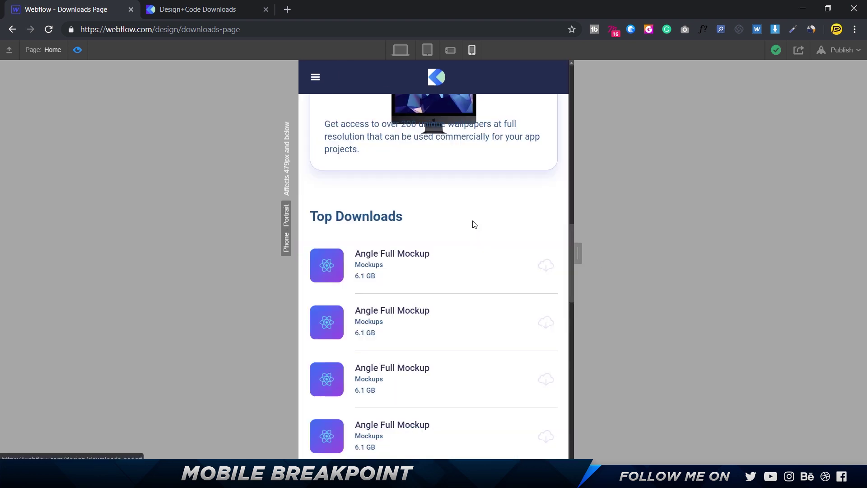
{"action": "scroll", "coordinate": [368, 129], "scroll_direction": "up", "scroll_amount": 20}
Step: Compare the page's hero layout across the desktop, phone landscape and phone portrait breakpoints in the preview
{"action": "left_click", "coordinate": [400, 50]}
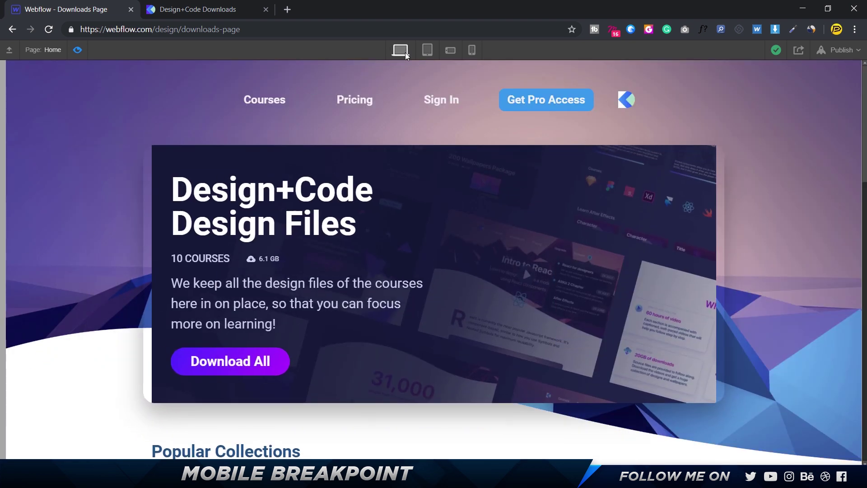
{"action": "left_click", "coordinate": [462, 48]}
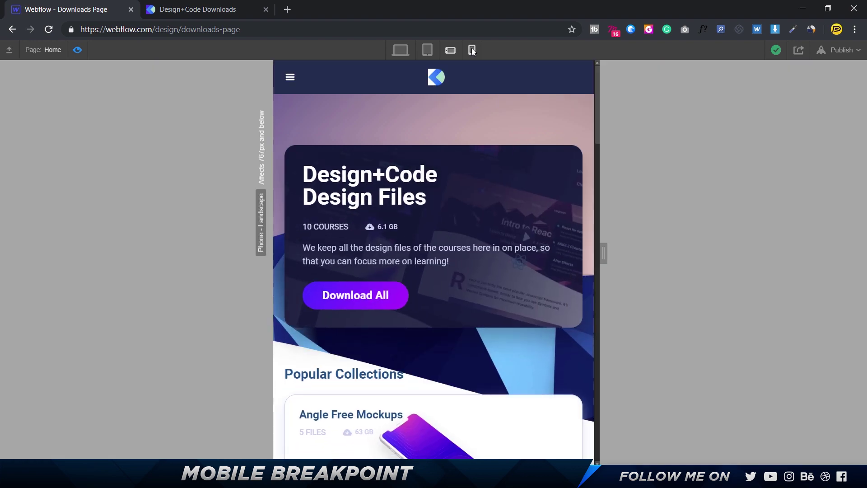
{"action": "left_click", "coordinate": [471, 48]}
{"action": "left_click", "coordinate": [449, 51]}
{"action": "left_click", "coordinate": [472, 48]}
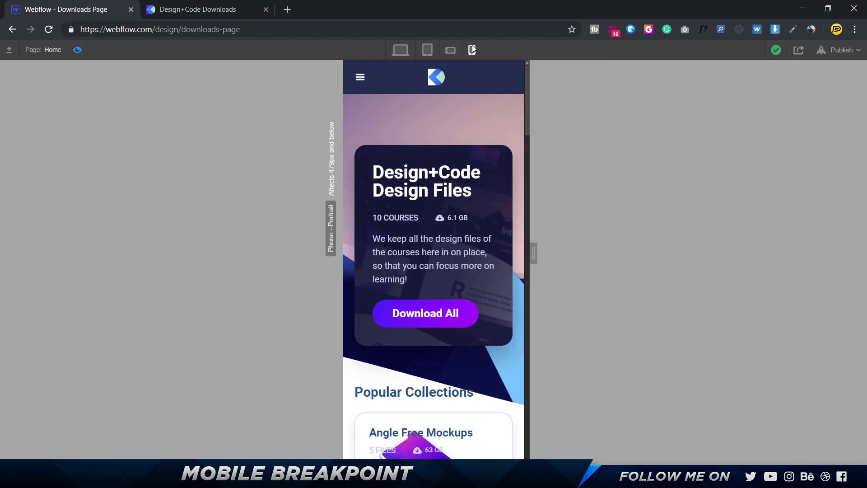
{"action": "left_click", "coordinate": [452, 50]}
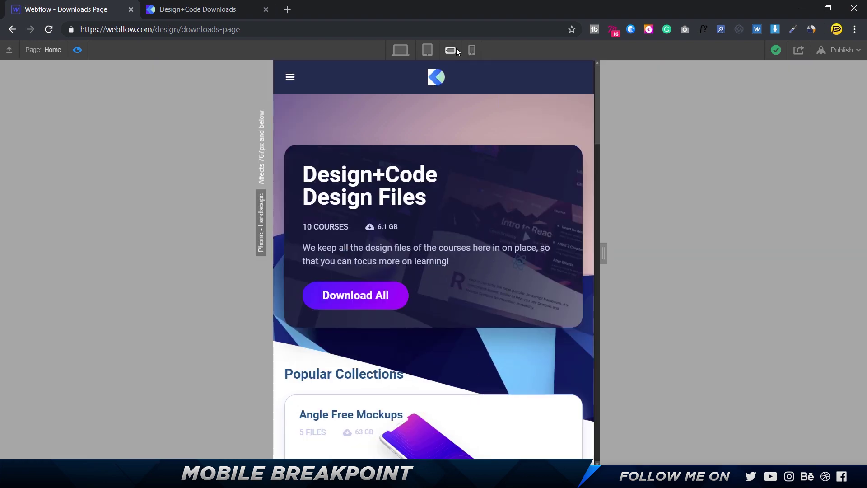
Step: Return to editing at the phone landscape breakpoint and examine the Top Downloads list and footer links
{"action": "left_click", "coordinate": [78, 50]}
{"action": "scroll", "coordinate": [459, 154], "scroll_direction": "down", "scroll_amount": 15}
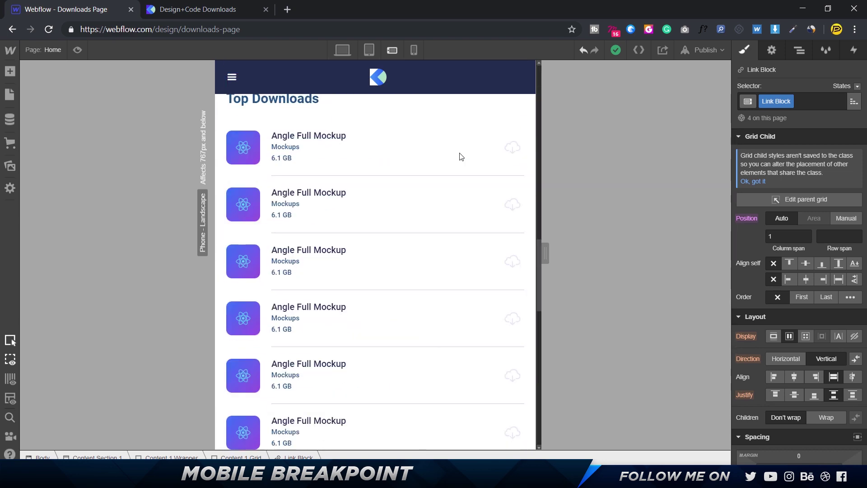
{"action": "scroll", "coordinate": [460, 156], "scroll_direction": "down", "scroll_amount": 5}
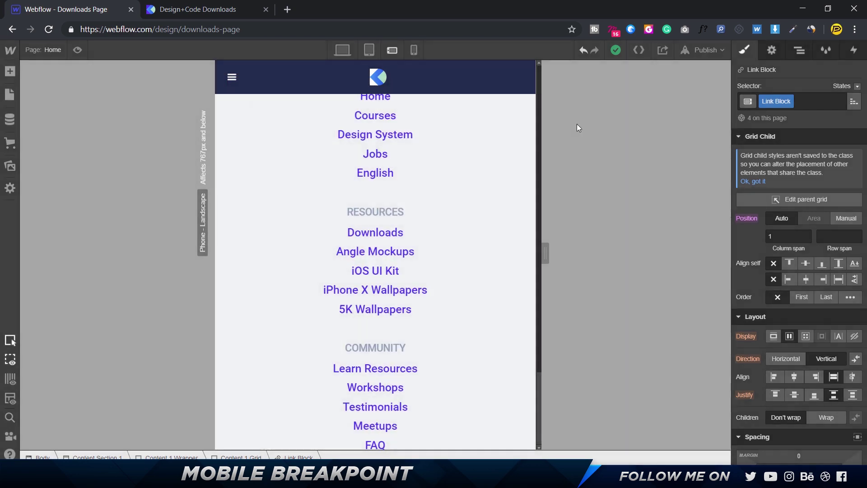